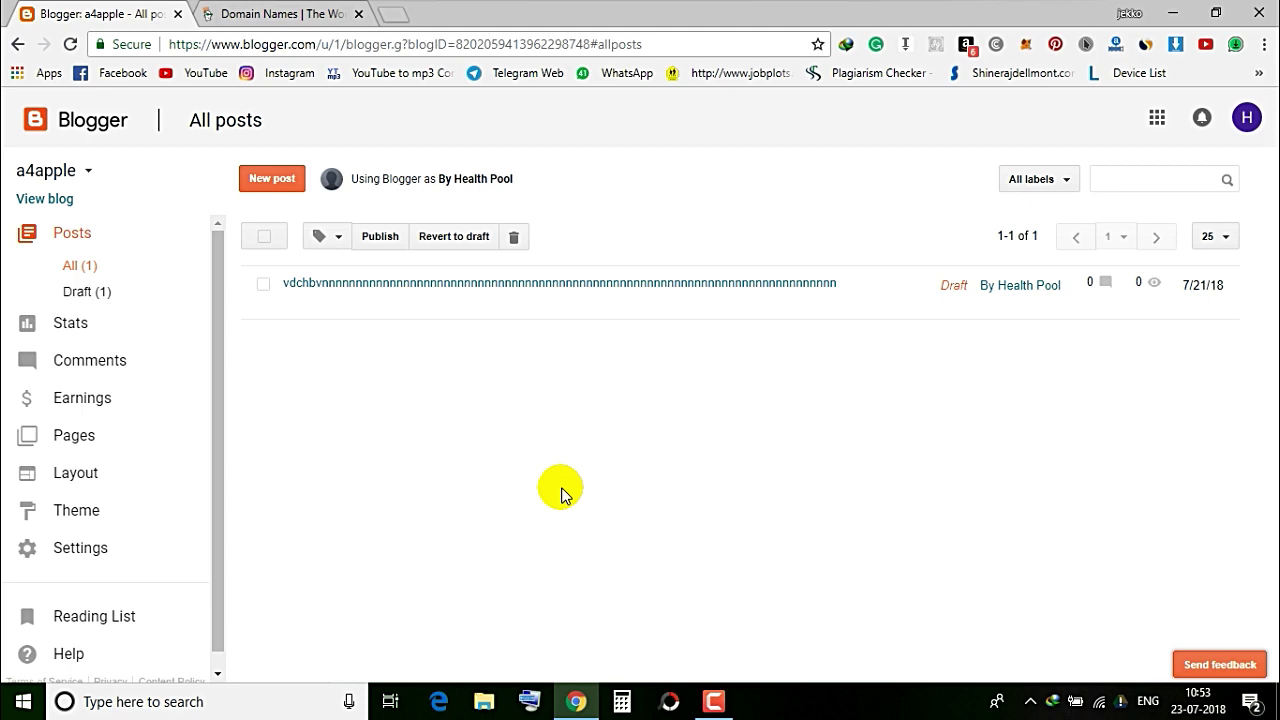
- Open the GoDaddy website in a new browser tab
left_click(290, 14)
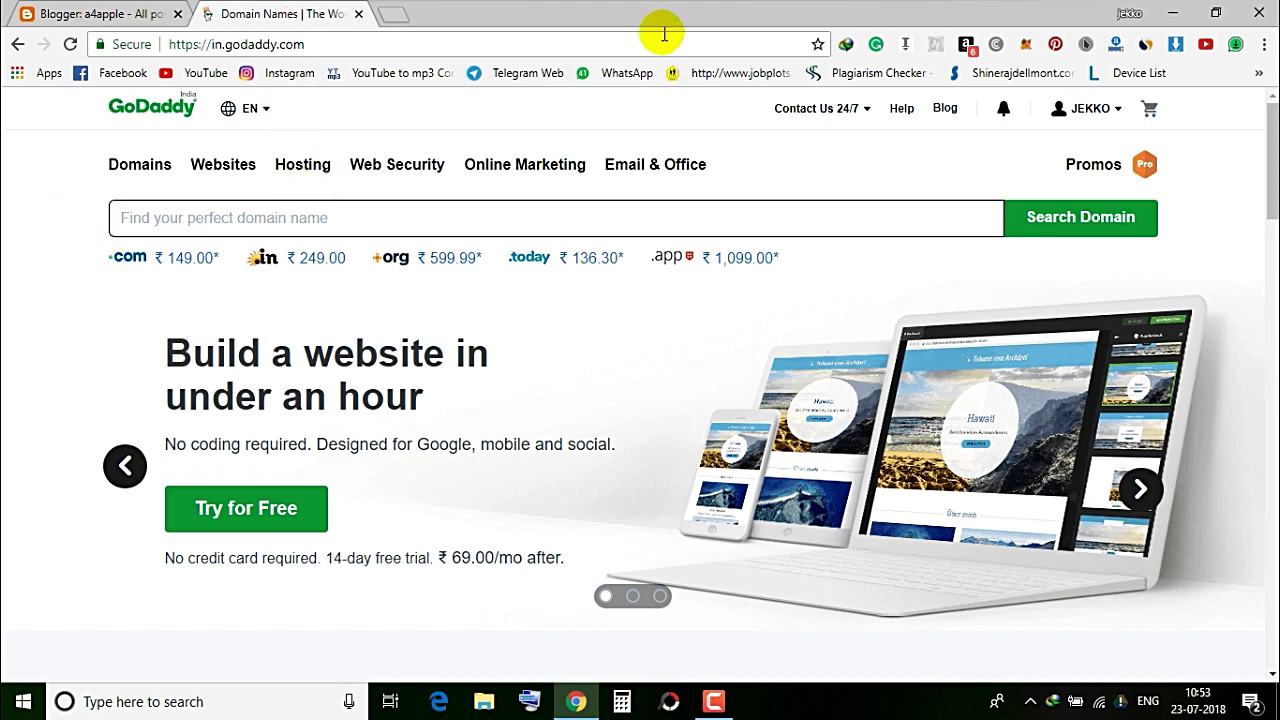
left_click(393, 16)
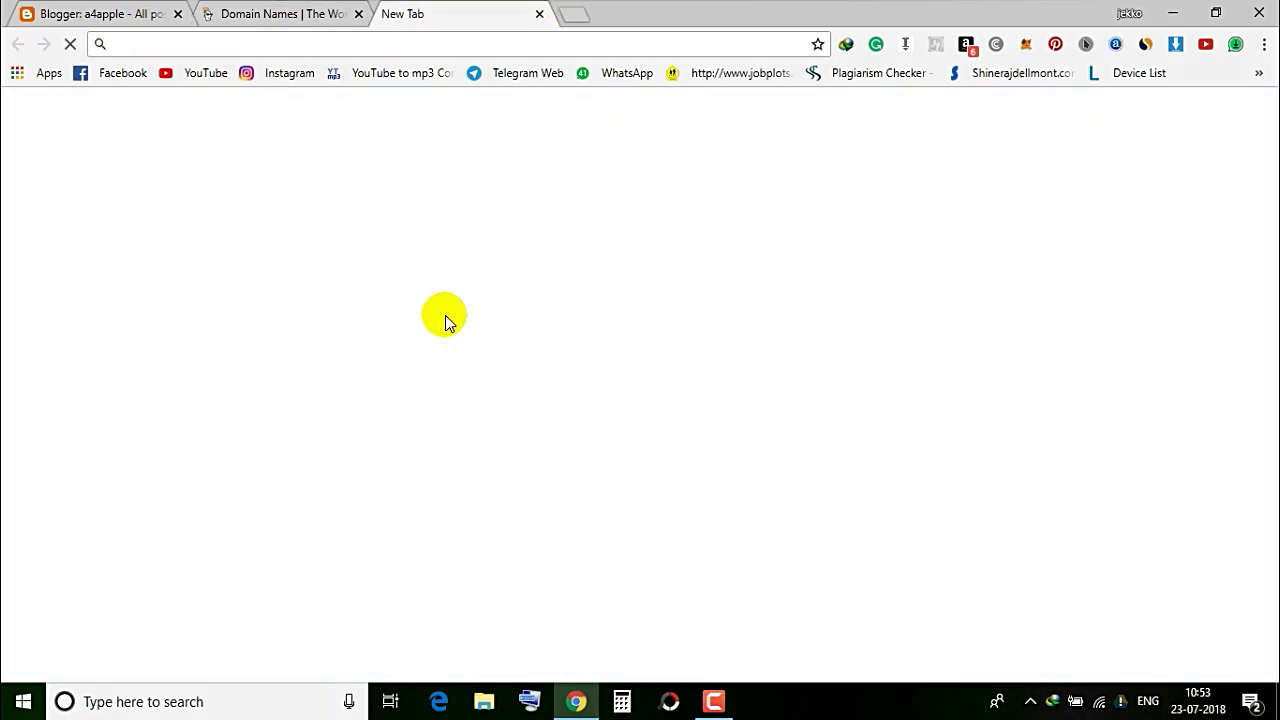
type("godaddy")
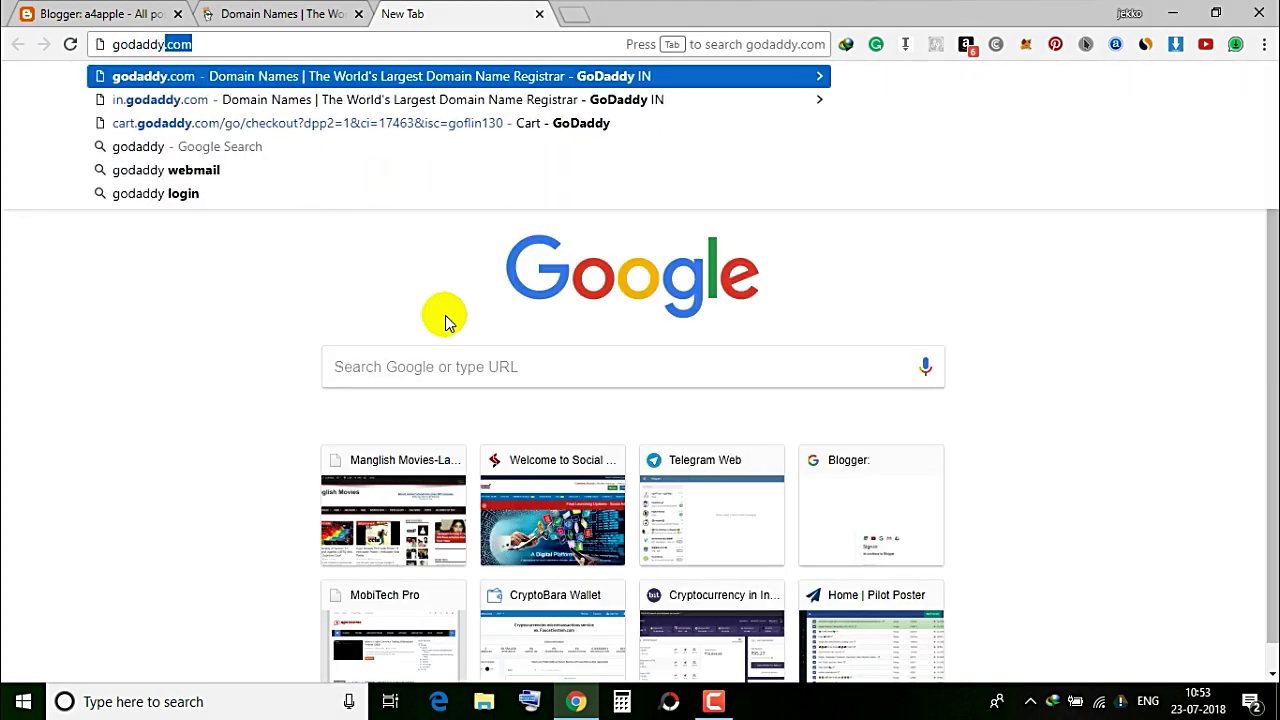
key("Return")
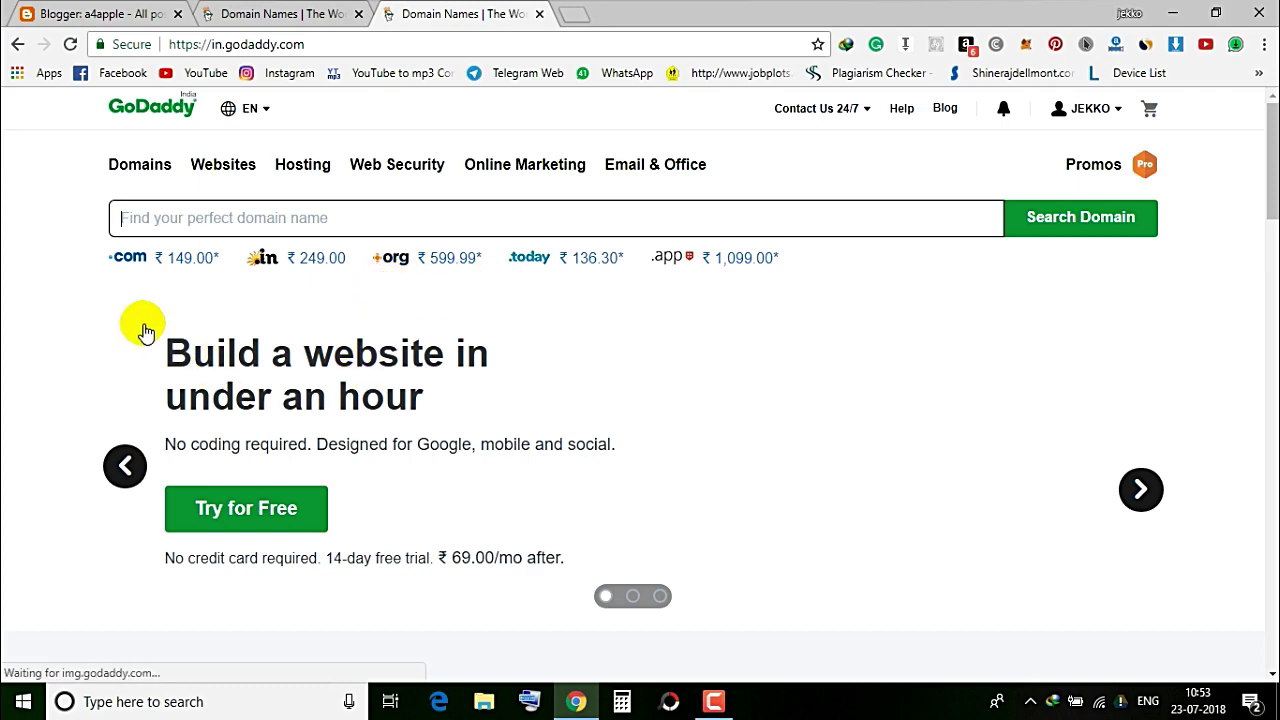
- Close the duplicate GoDaddy tab and return to the GoDaddy homepage that was already open
scroll(313, 438, "down", 2)
scroll(206, 394, "down", 2)
scroll(257, 386, "up", 4)
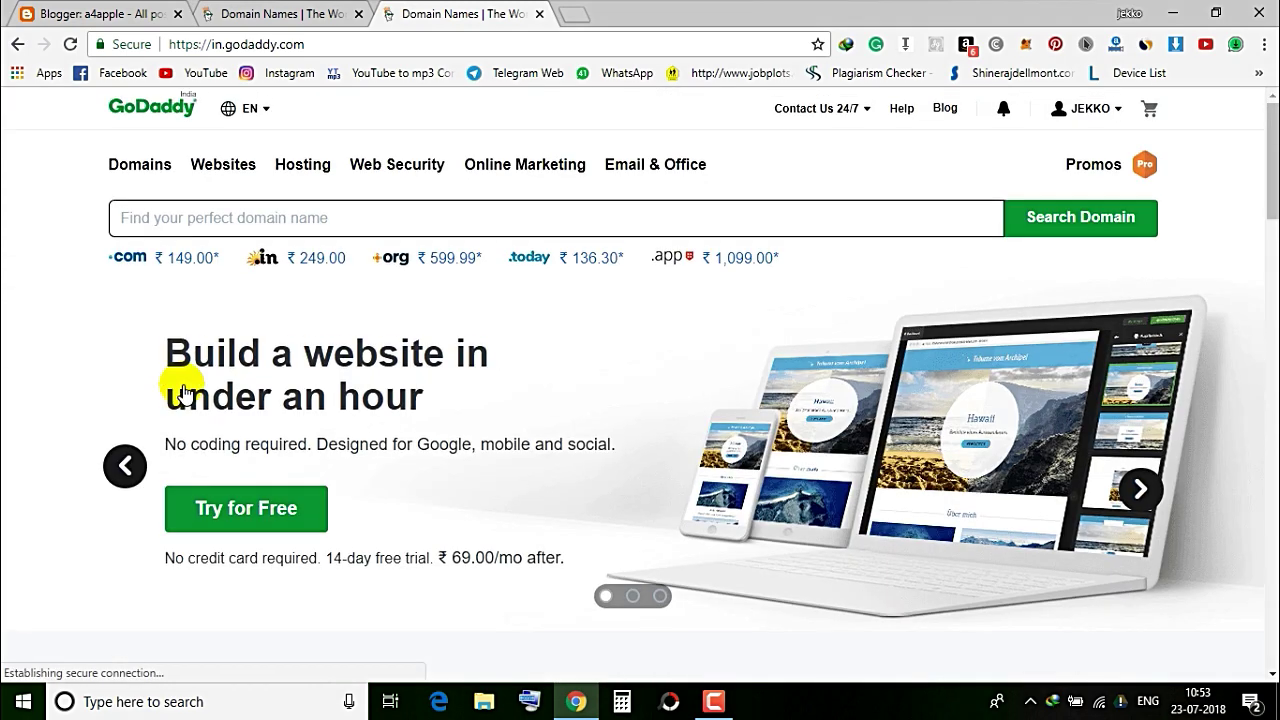
left_click(314, 20)
left_click(540, 14)
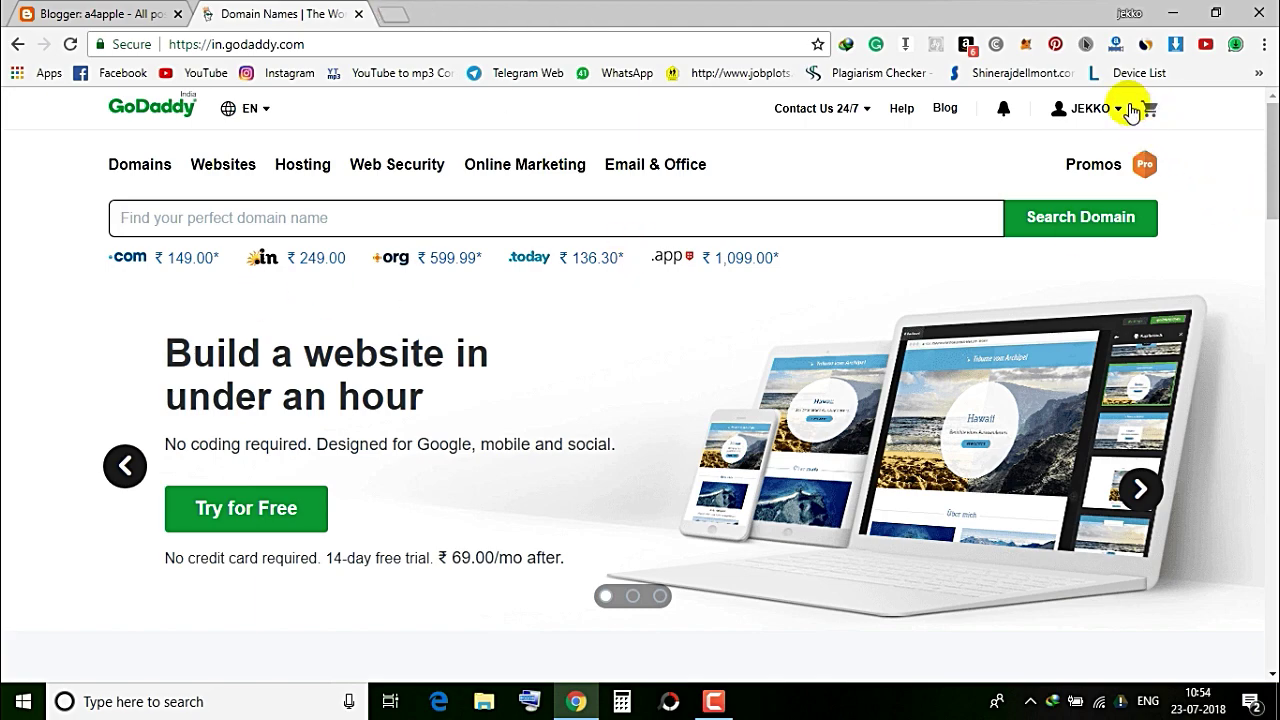
- Search GoDaddy for the domain name "parentcare"
scroll(321, 345, "down", 1)
scroll(321, 340, "up", 1)
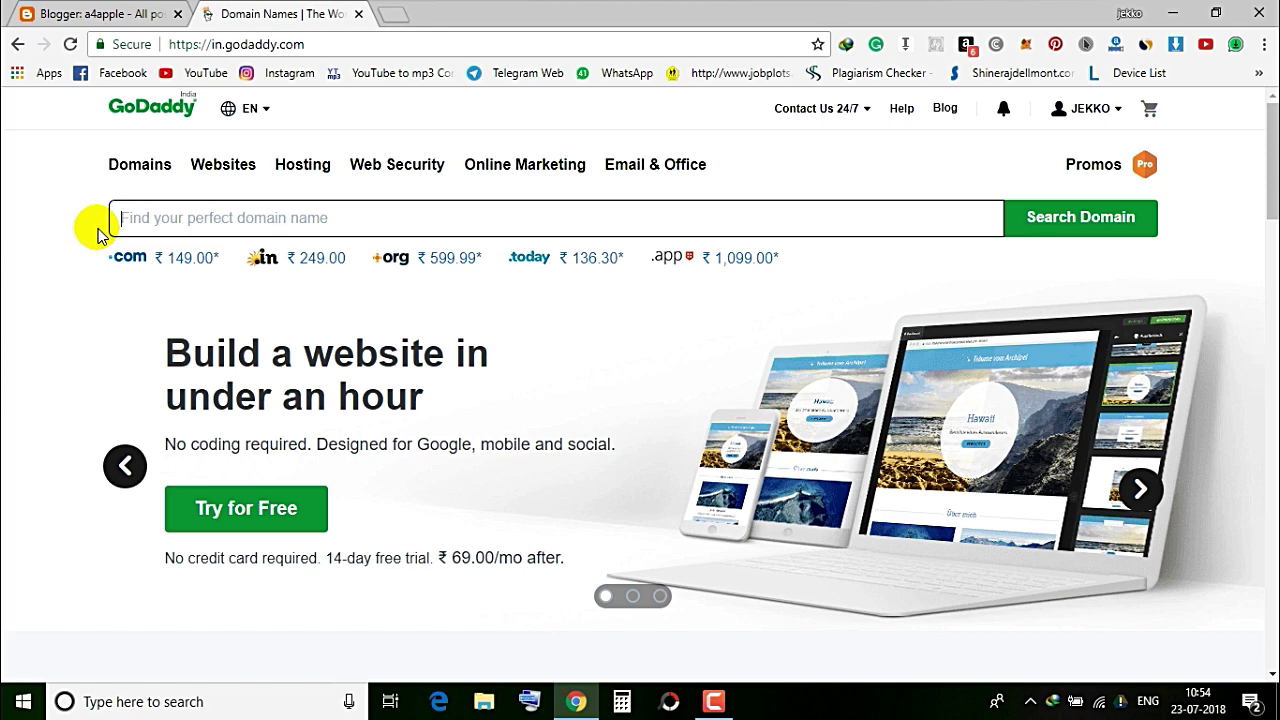
type("parentcare")
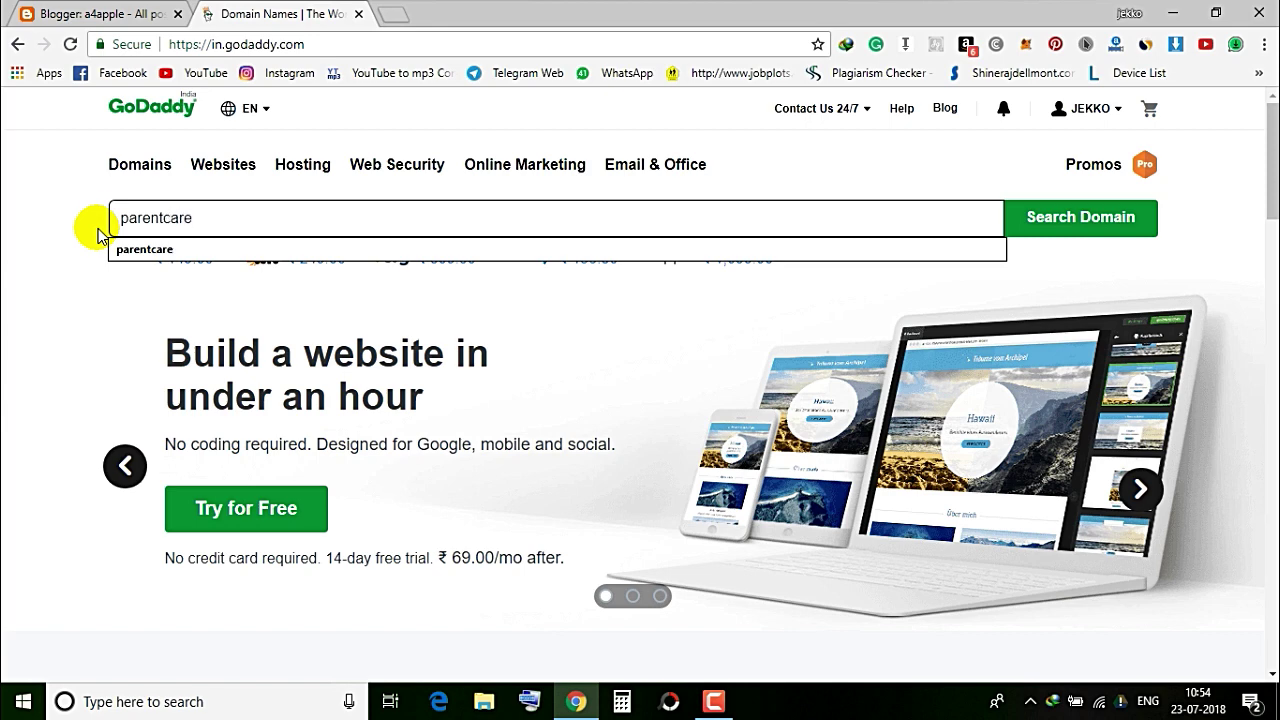
left_click(1086, 219)
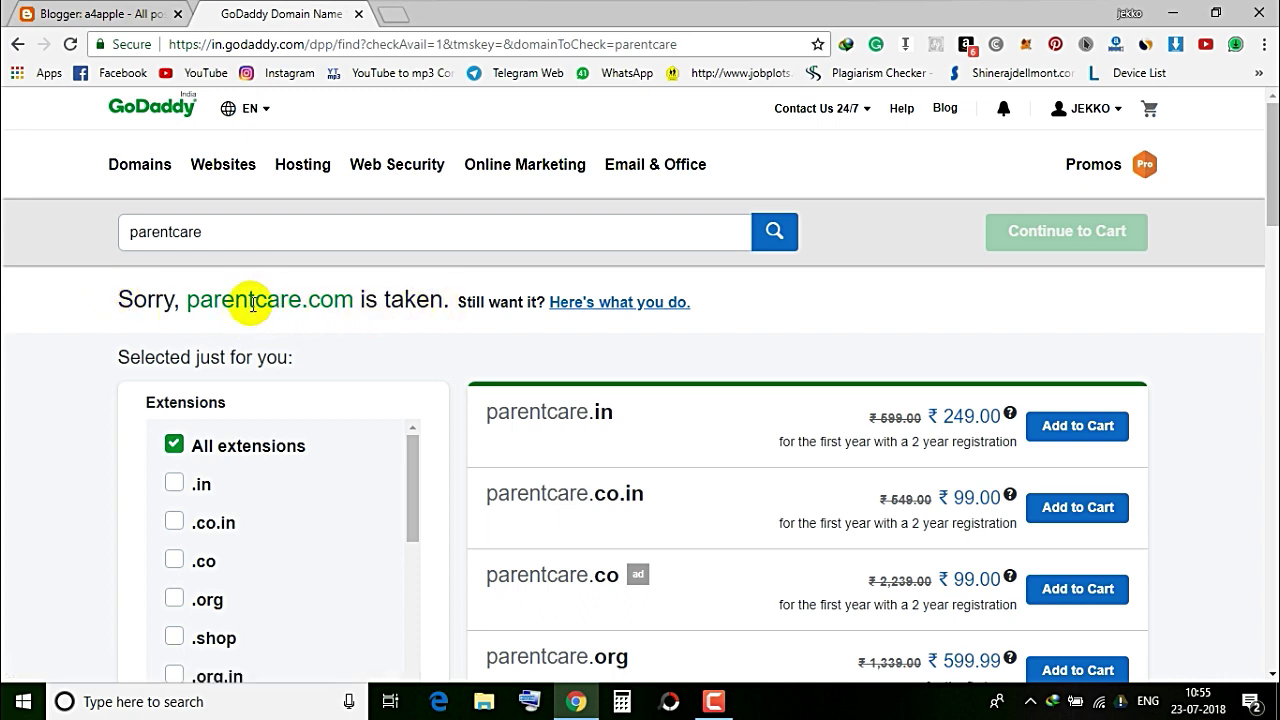
- Examine the suggested parentcare domains with their extensions and first-year prices
scroll(255, 302, "down", 1)
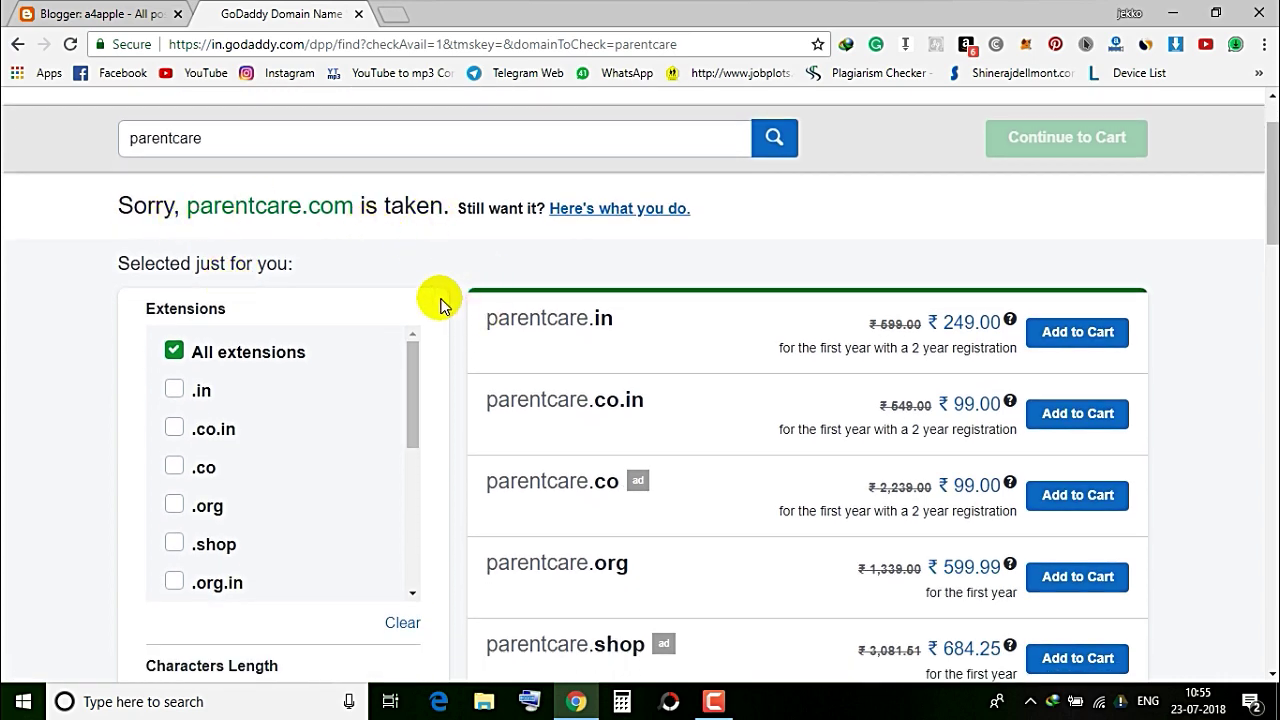
scroll(514, 346, "down", 3)
scroll(543, 337, "up", 4)
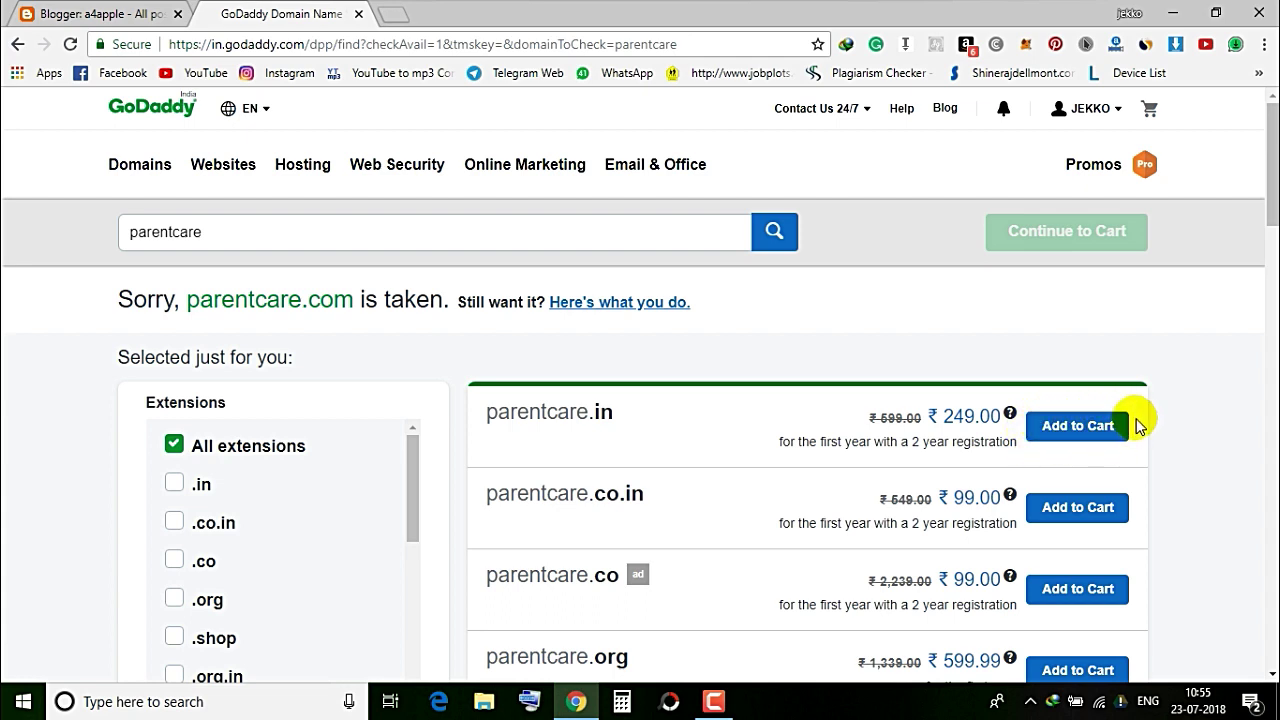
scroll(522, 436, "down", 1)
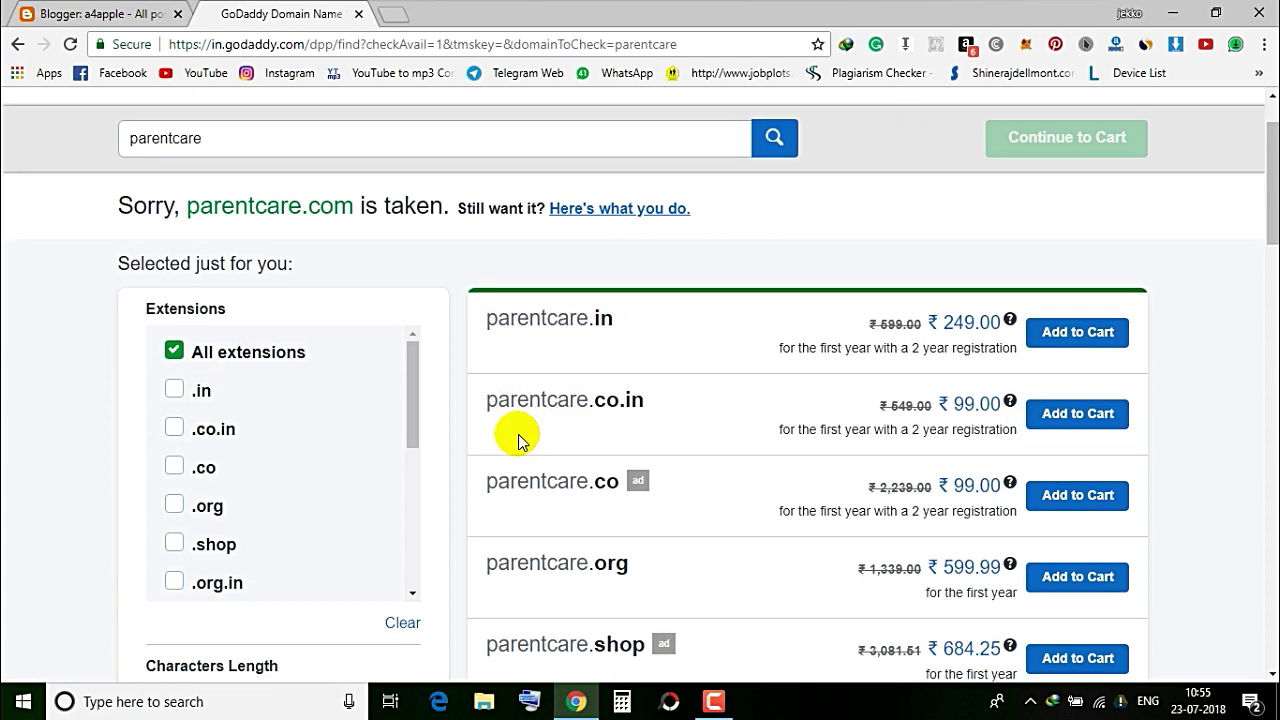
scroll(610, 500, "down", 1)
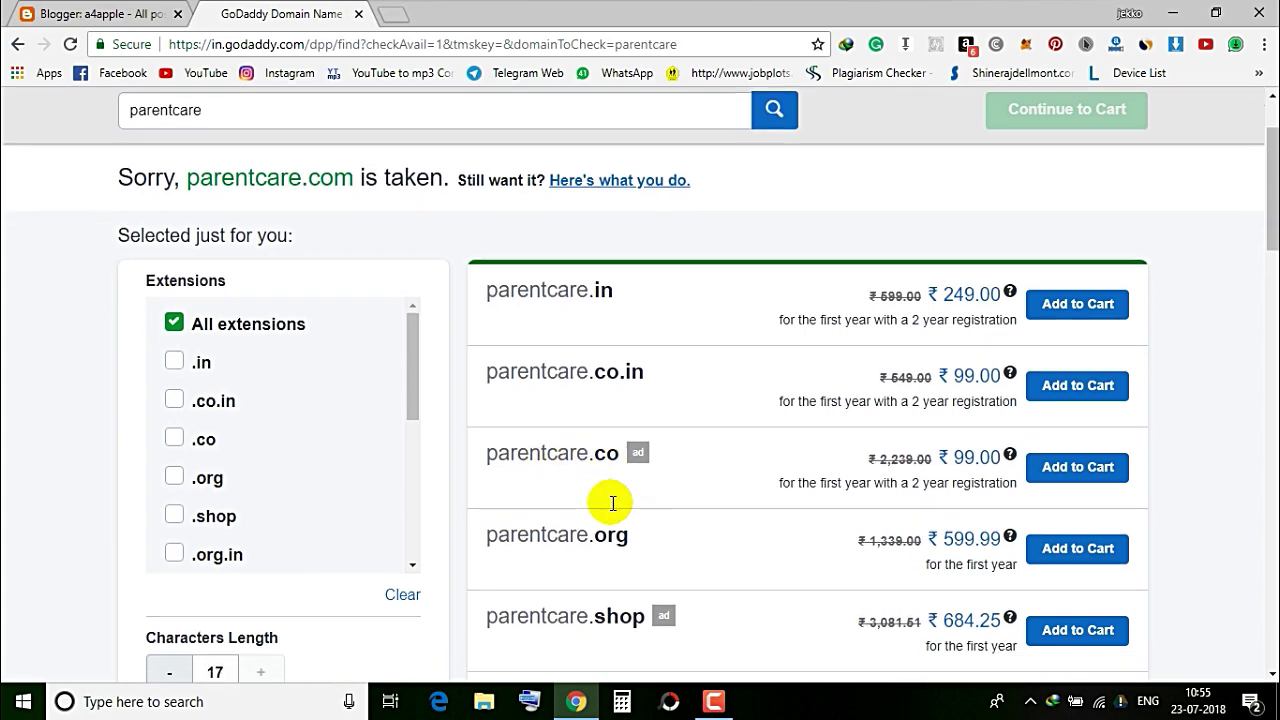
scroll(612, 503, "down", 2)
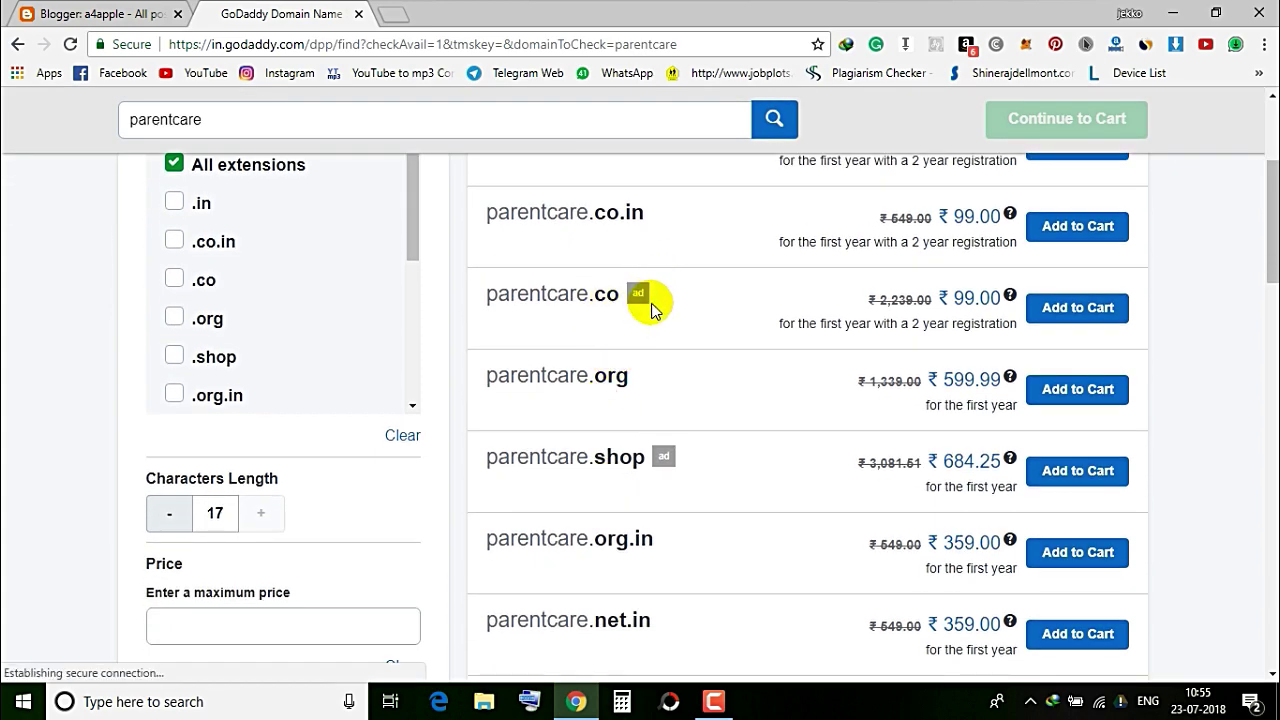
scroll(505, 420, "down", 3)
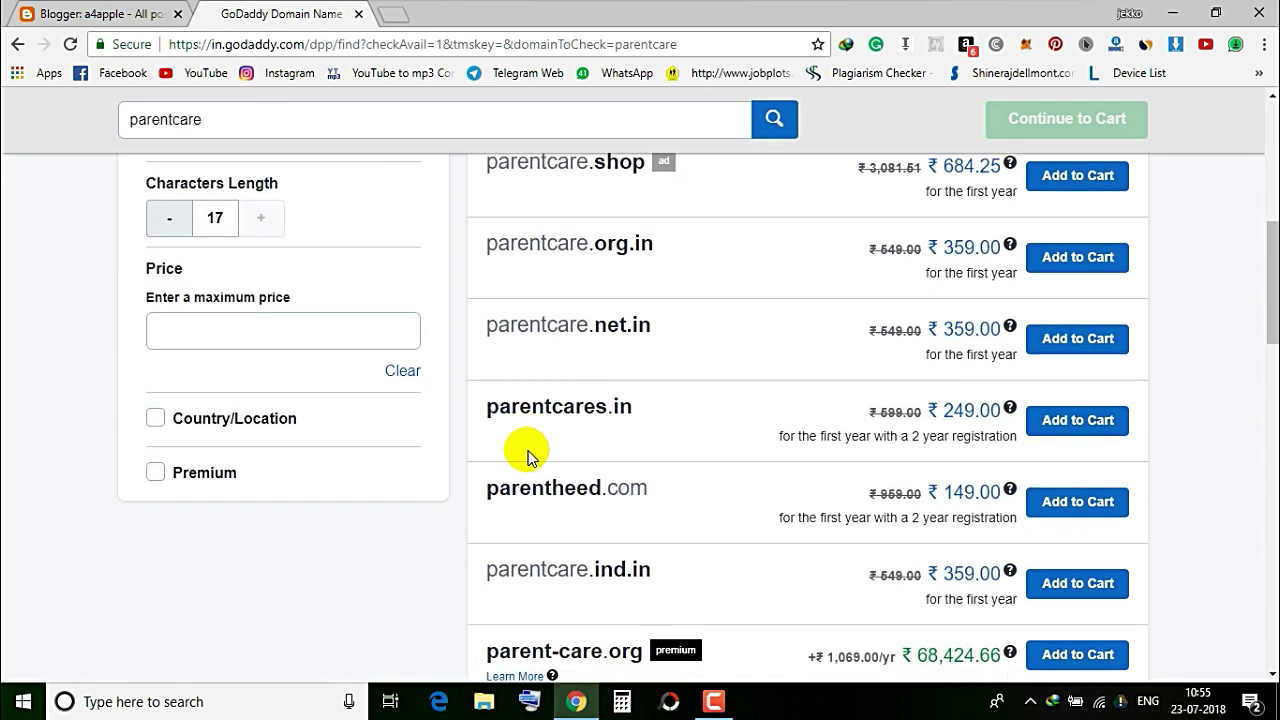
scroll(528, 456, "down", 1)
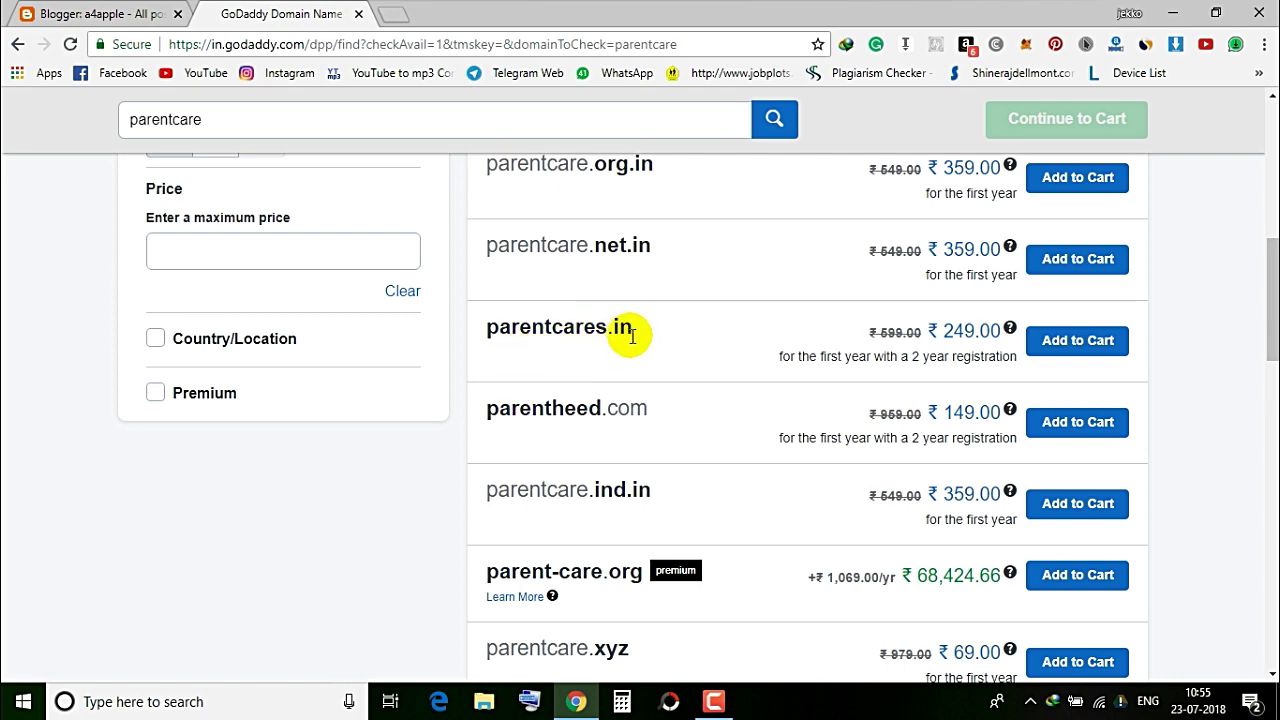
scroll(636, 345, "up", 6)
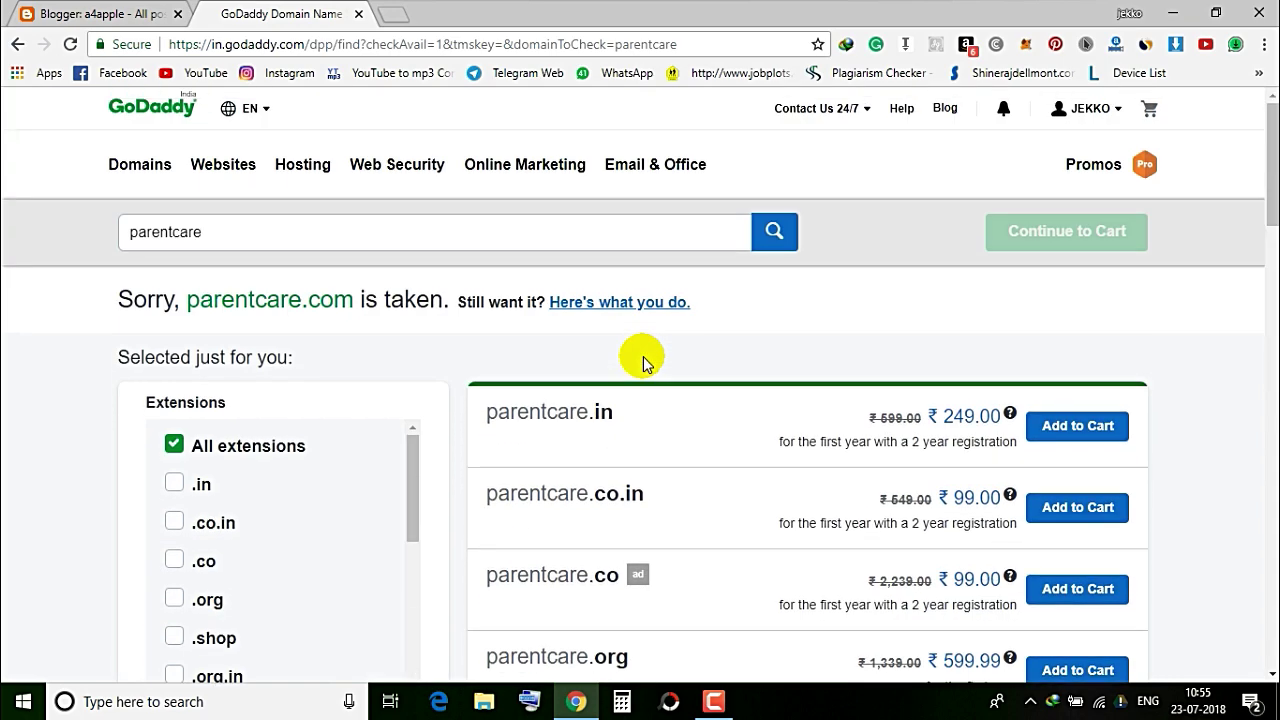
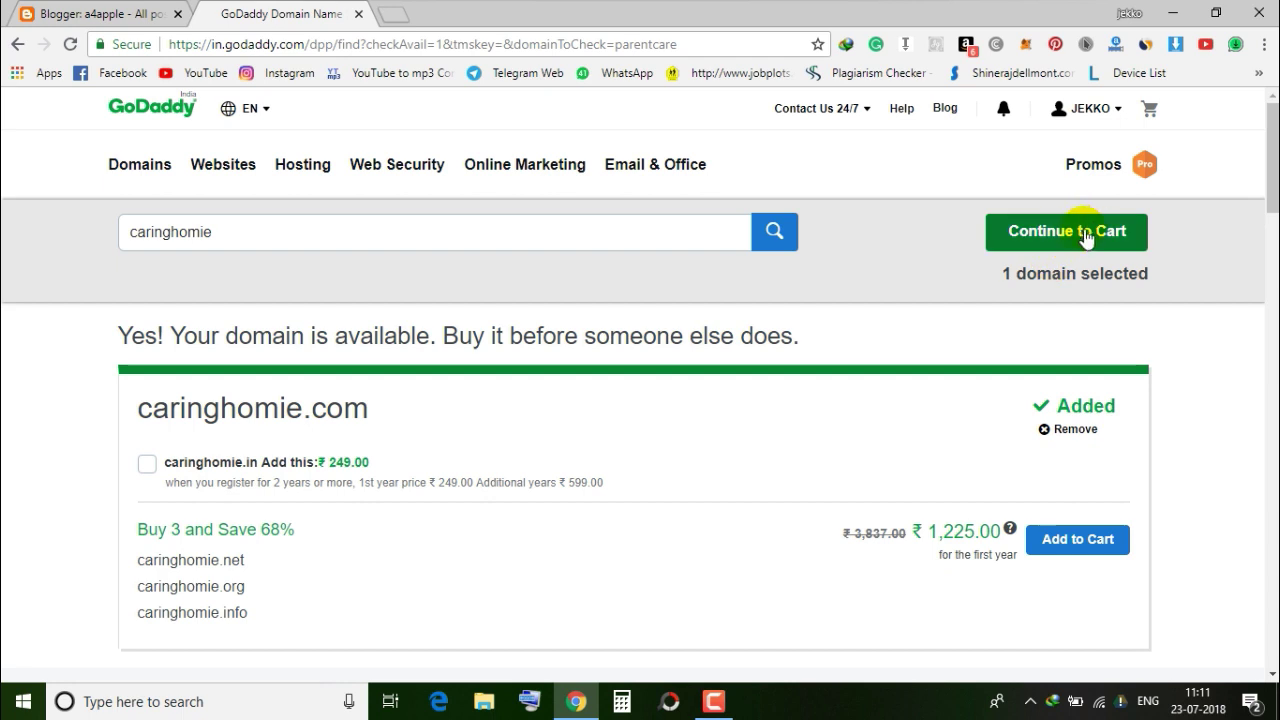
- Continue to the cart with caringhomie.com and choose No Thanks for the privacy protection plan
left_click(1065, 235)
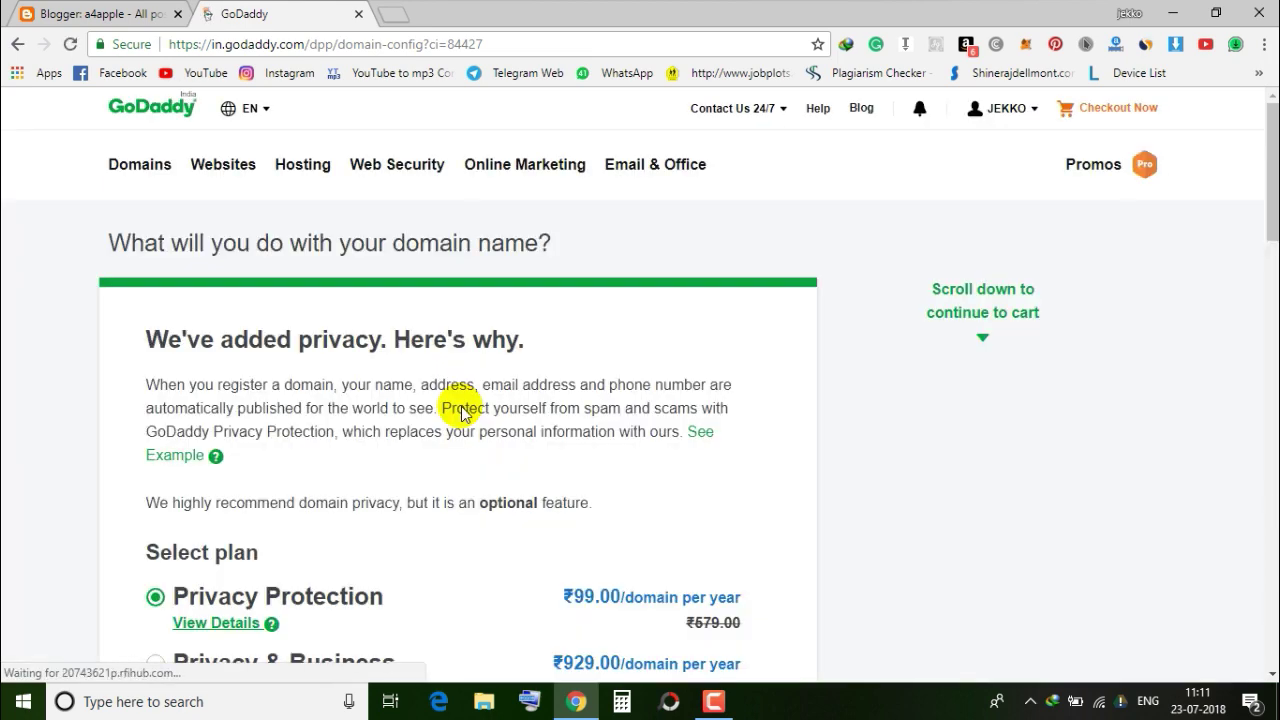
scroll(466, 400, "down", 3)
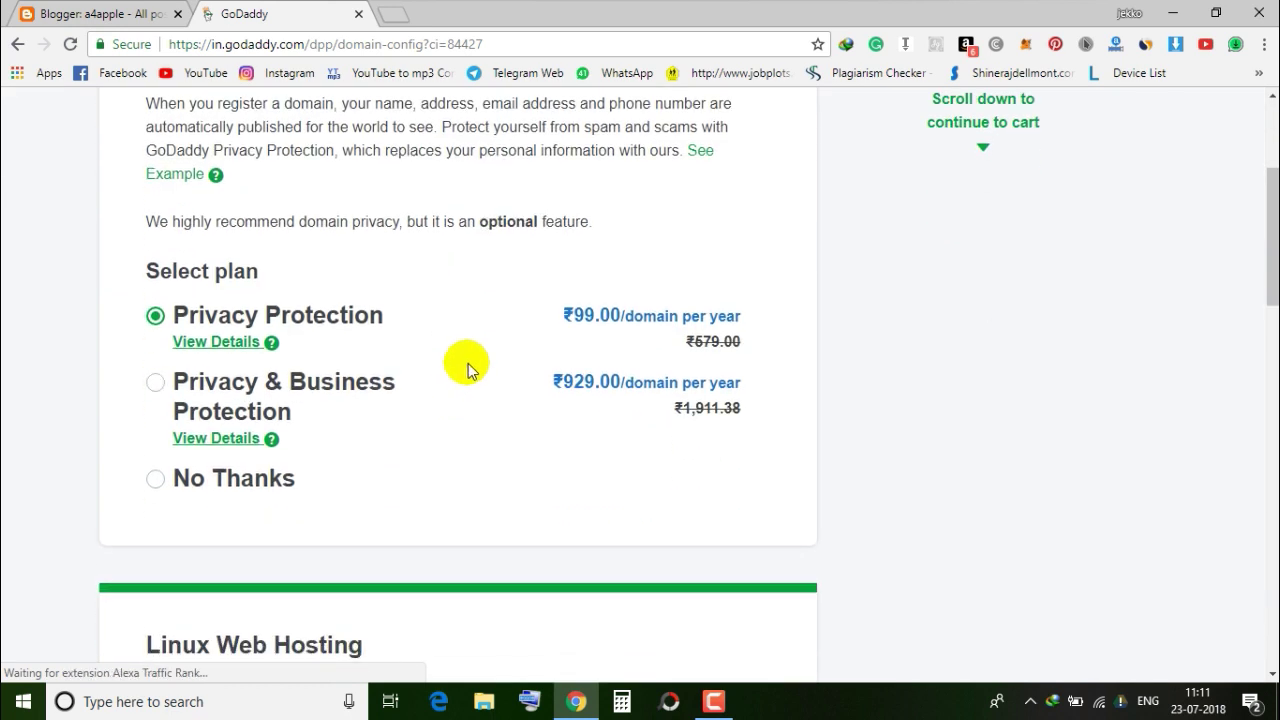
scroll(463, 375, "down", 1)
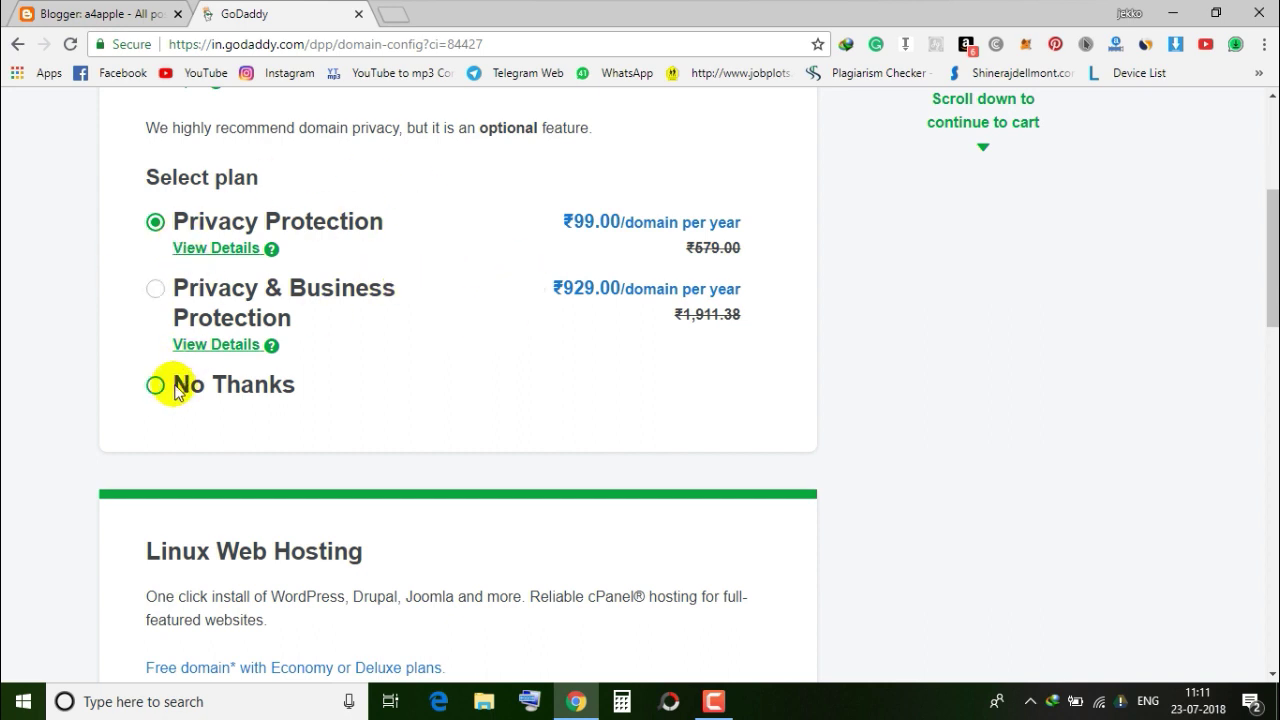
scroll(369, 366, "down", 1)
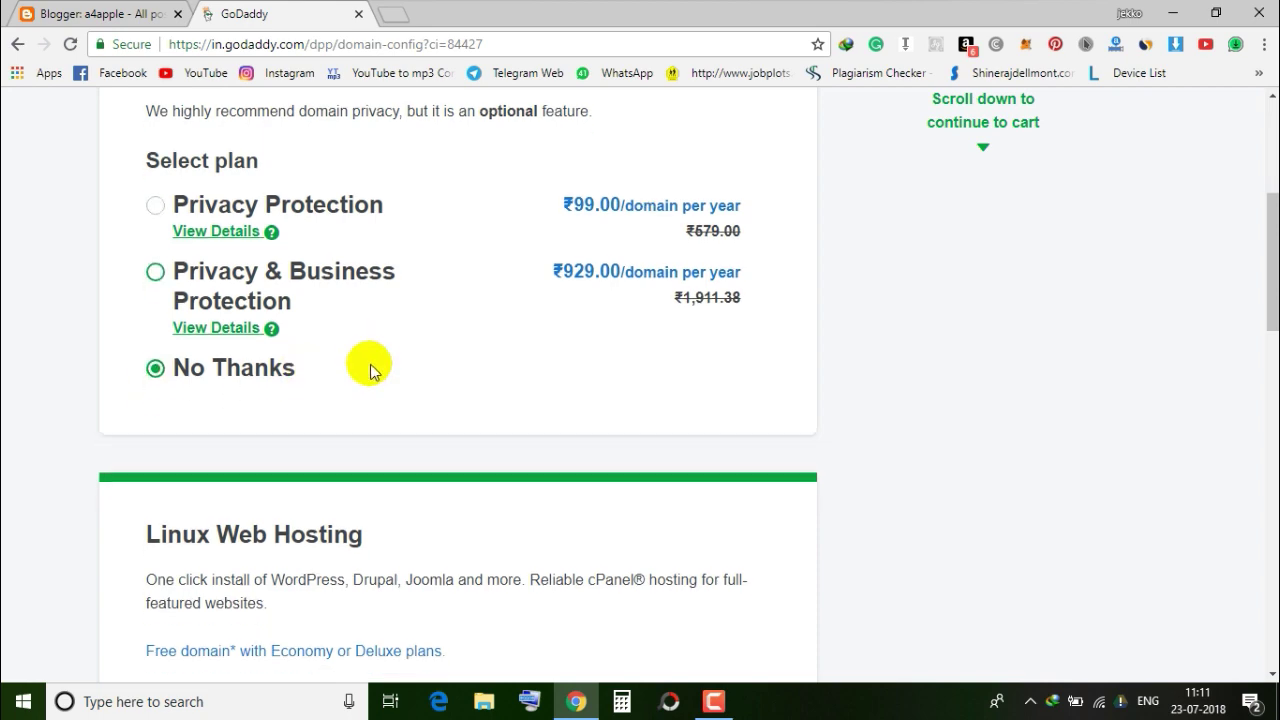
- Keep No Thanks for Linux Web Hosting and the matching email address, and continue to checkout with these options
scroll(422, 272, "down", 2)
scroll(422, 272, "down", 1)
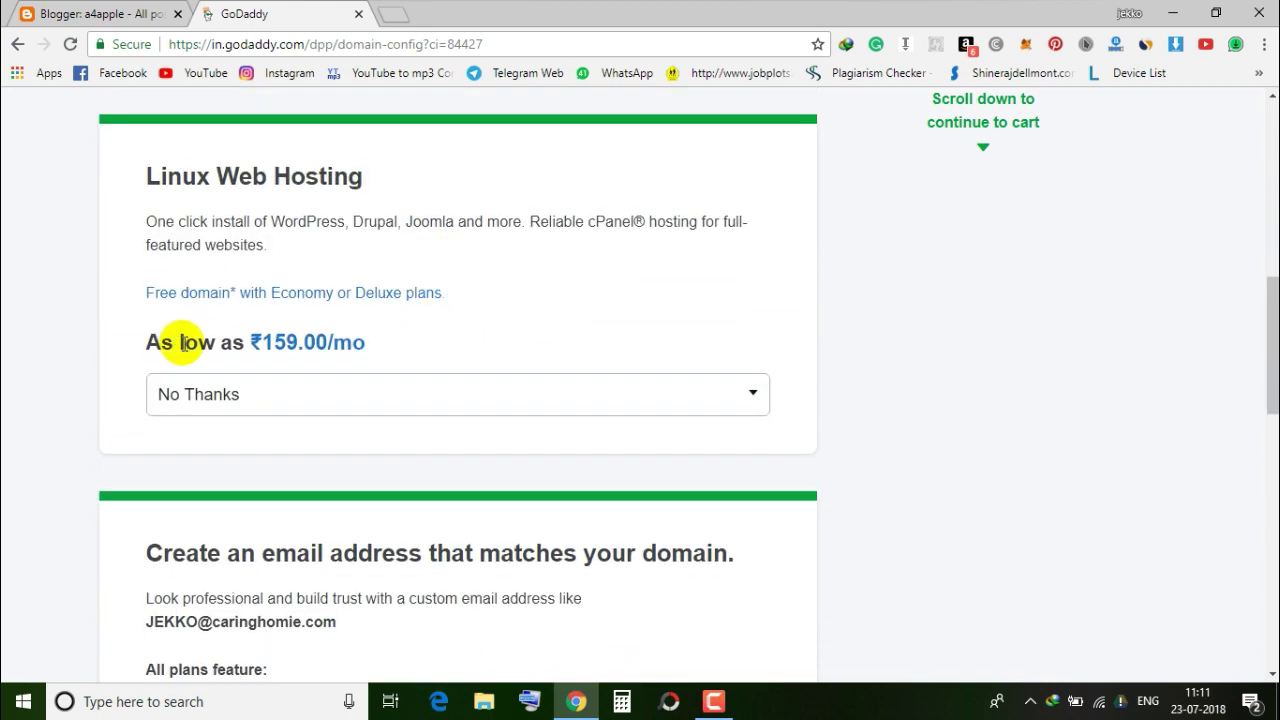
scroll(700, 380, "down", 3)
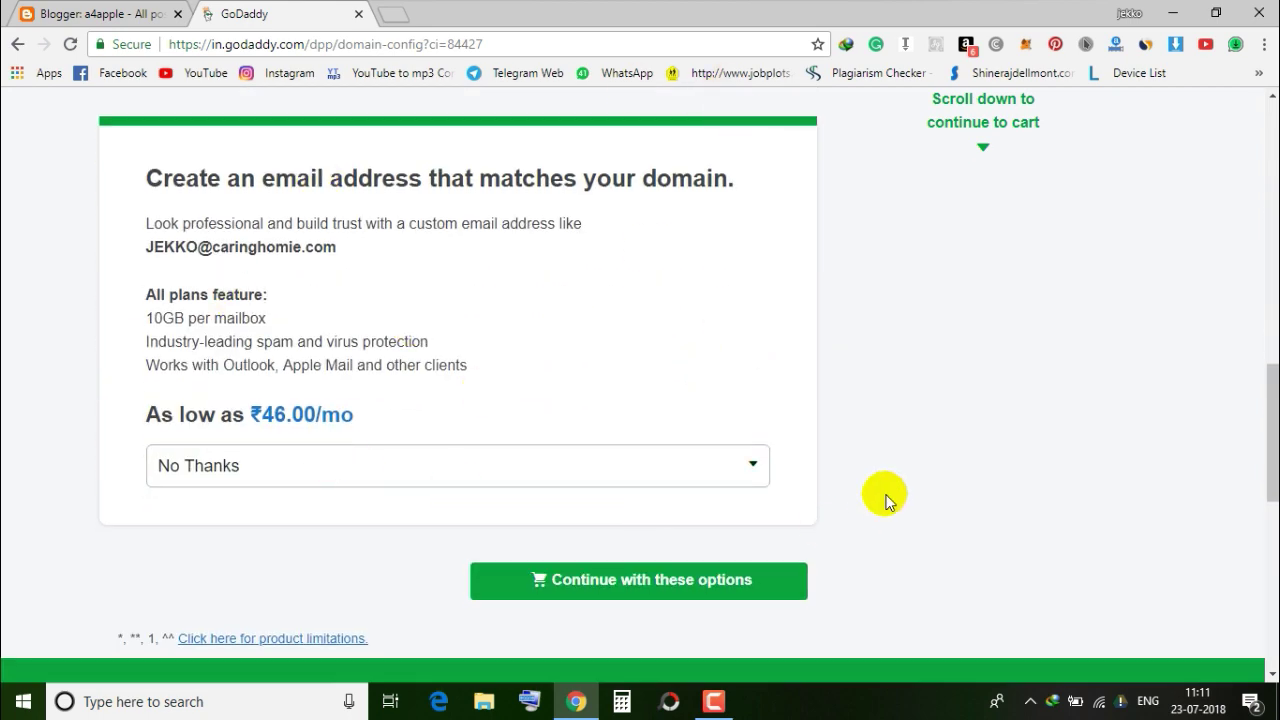
scroll(869, 489, "up", 10)
scroll(876, 455, "down", 10)
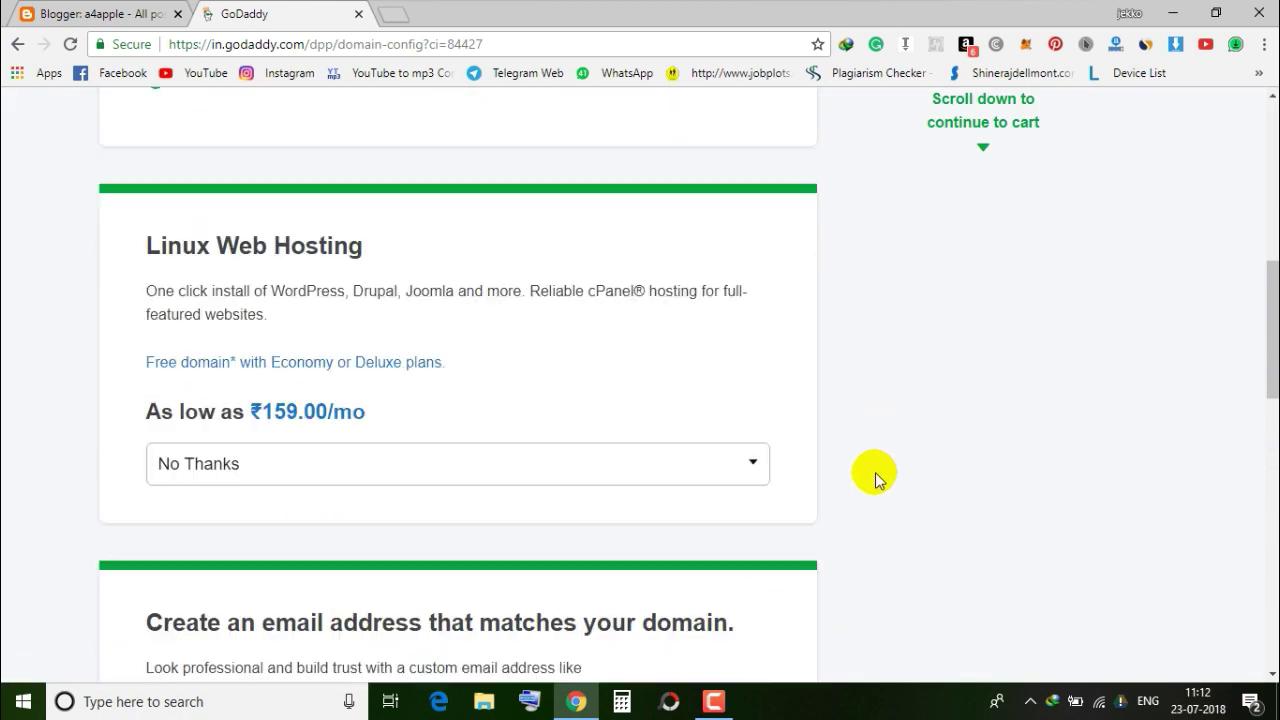
left_click(690, 585)
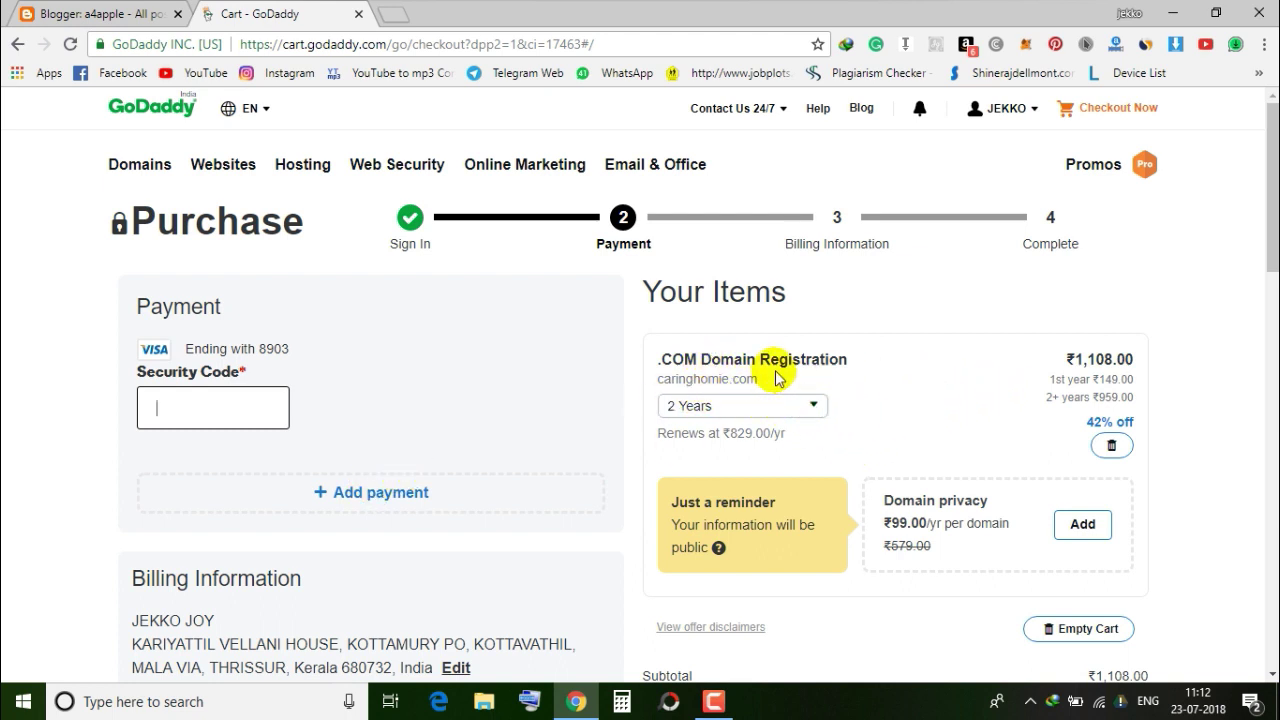
- Set the caringhomie.com registration term to 1 Year and review the order summary and recommended extras
left_click(809, 407)
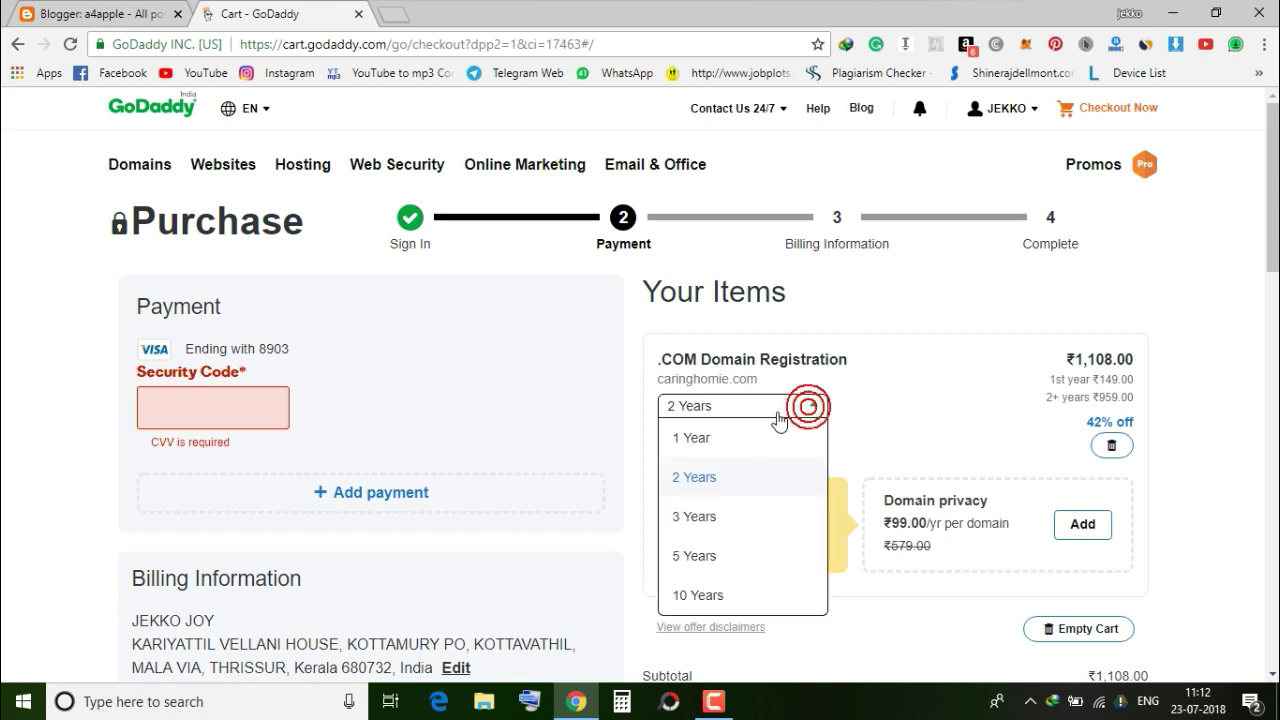
left_click(731, 437)
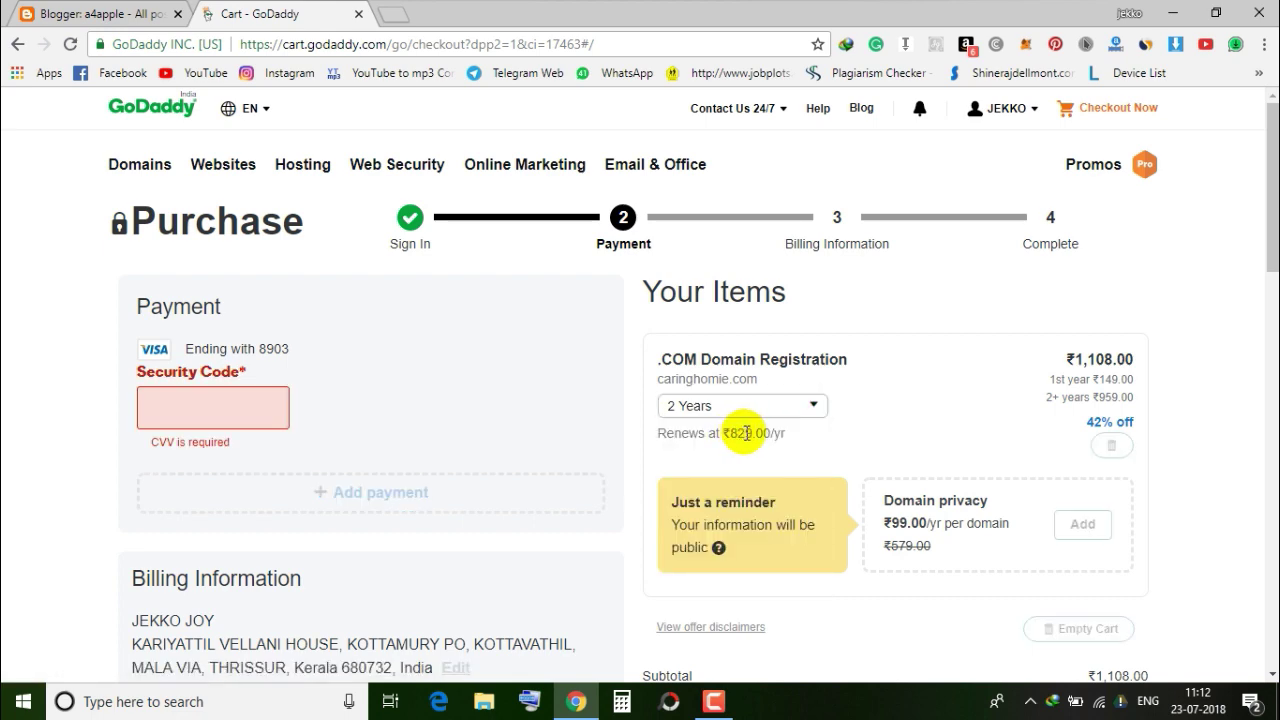
scroll(920, 380, "down", 2)
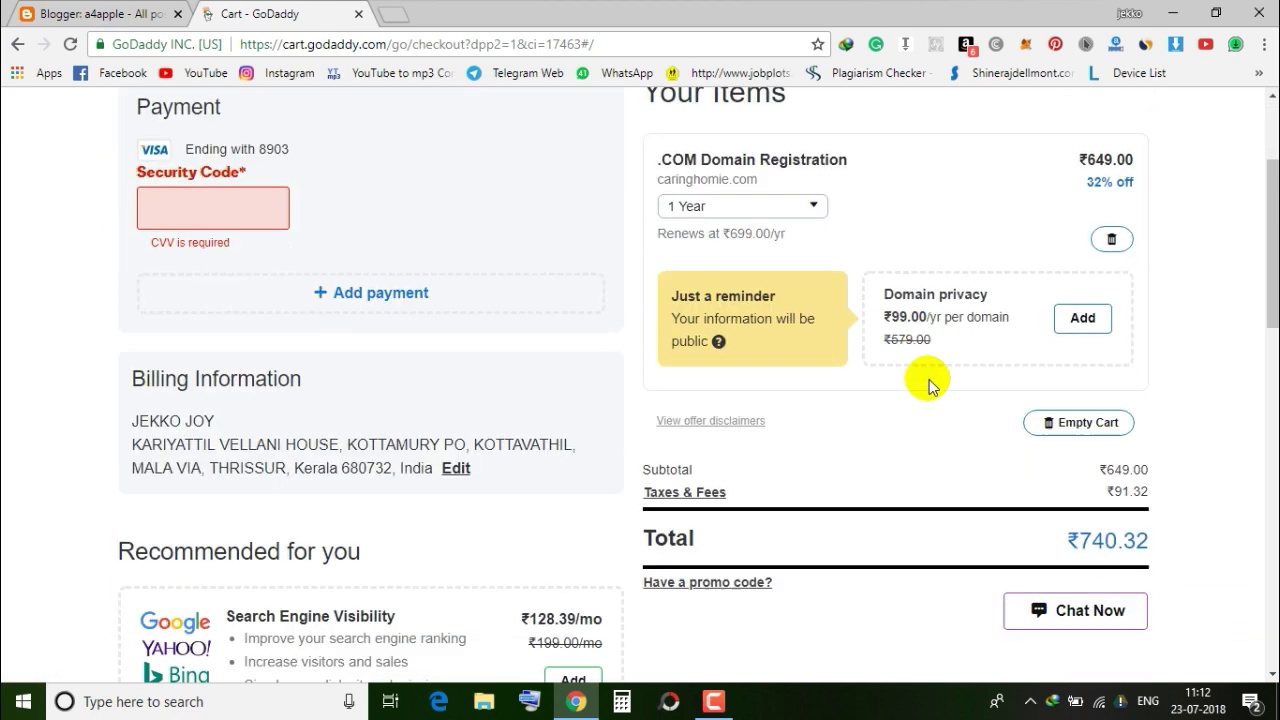
scroll(967, 208, "down", 3)
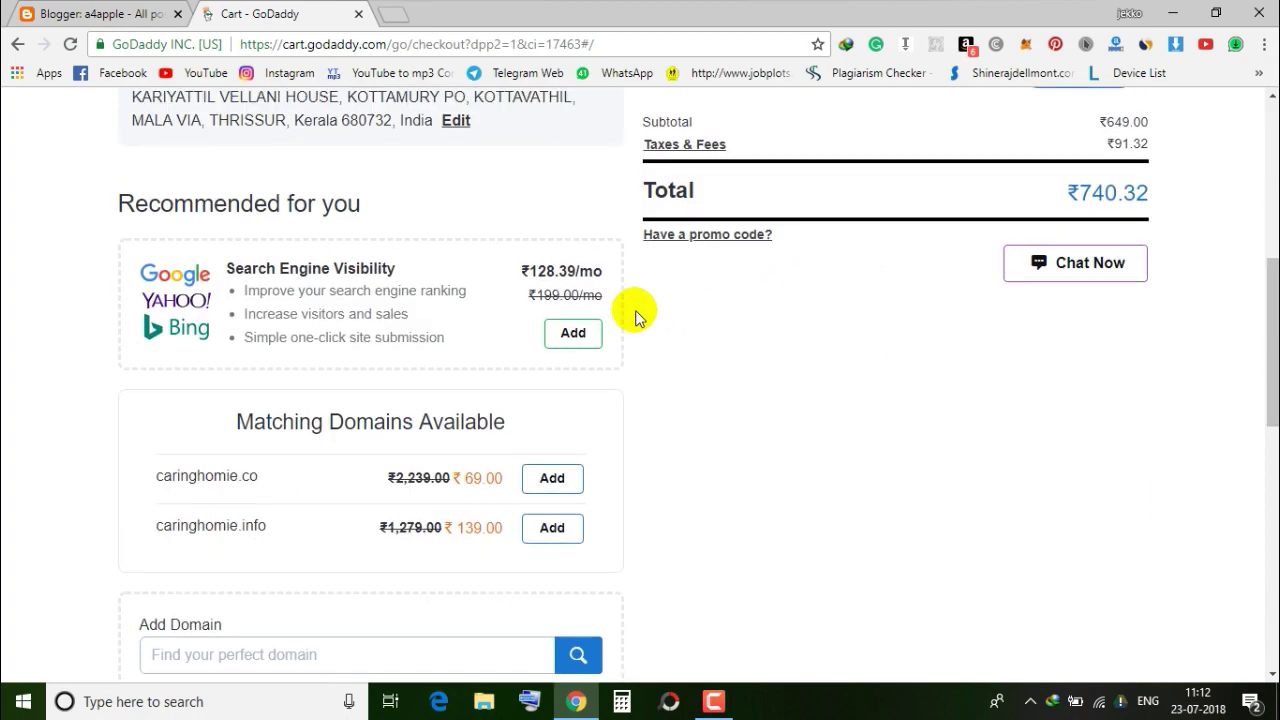
scroll(471, 297, "up", 5)
scroll(793, 423, "down", 5)
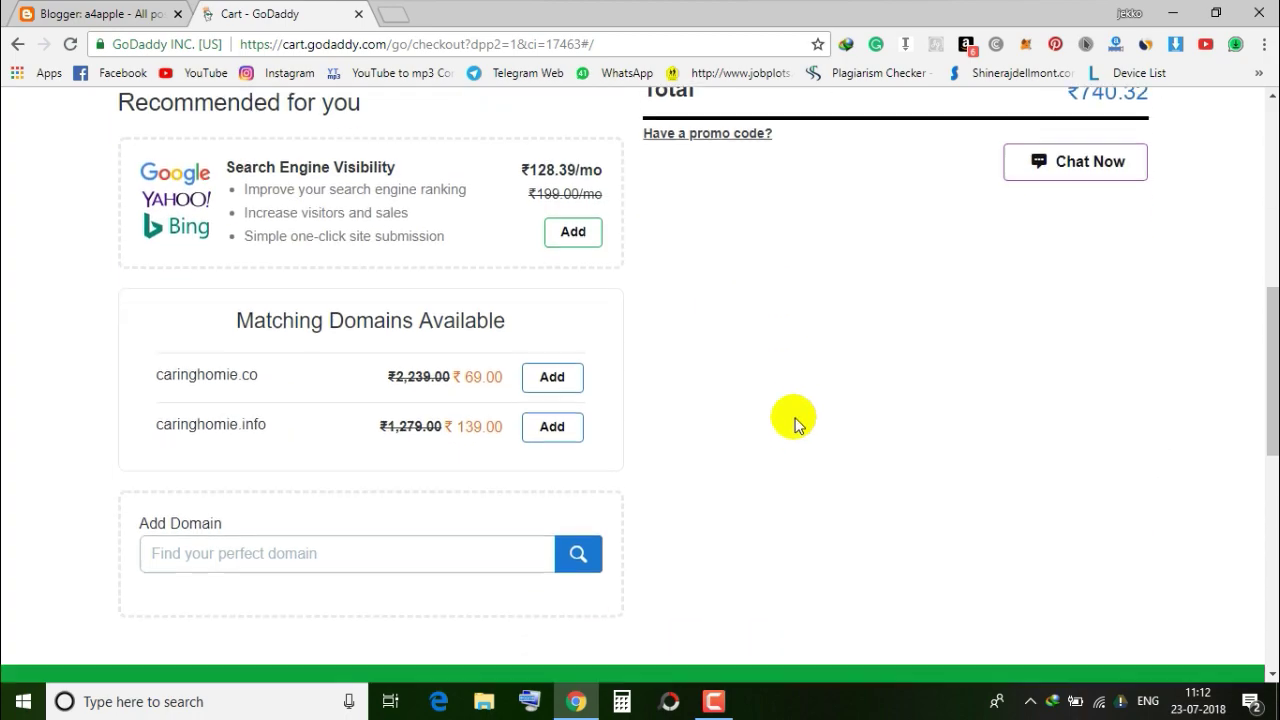
scroll(437, 489, "down", 4)
scroll(177, 271, "up", 10)
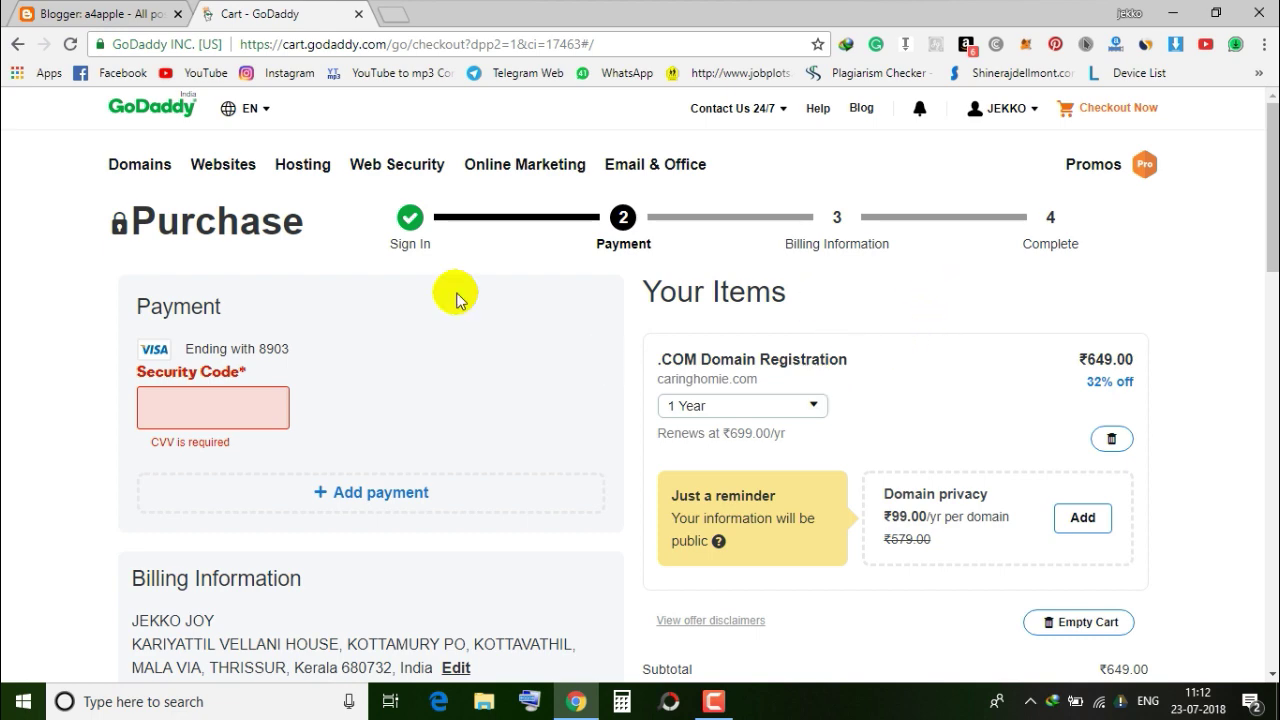
left_click(120, 16)
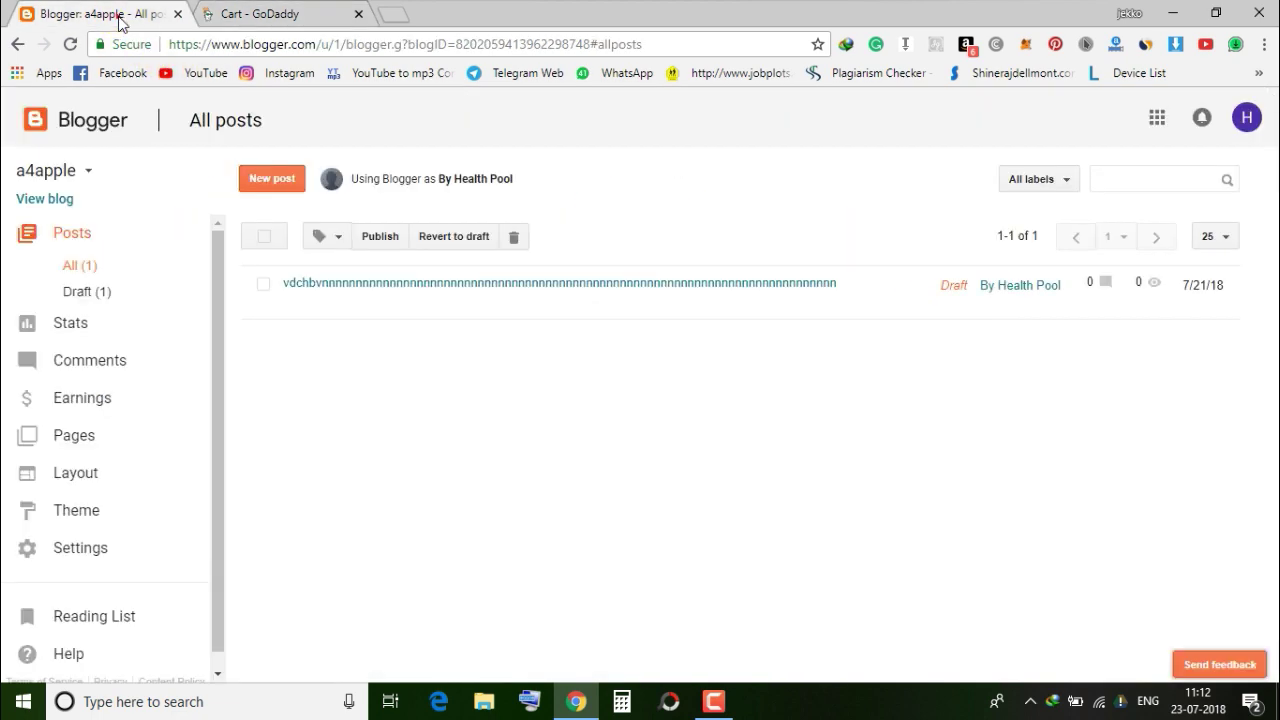
left_click(308, 16)
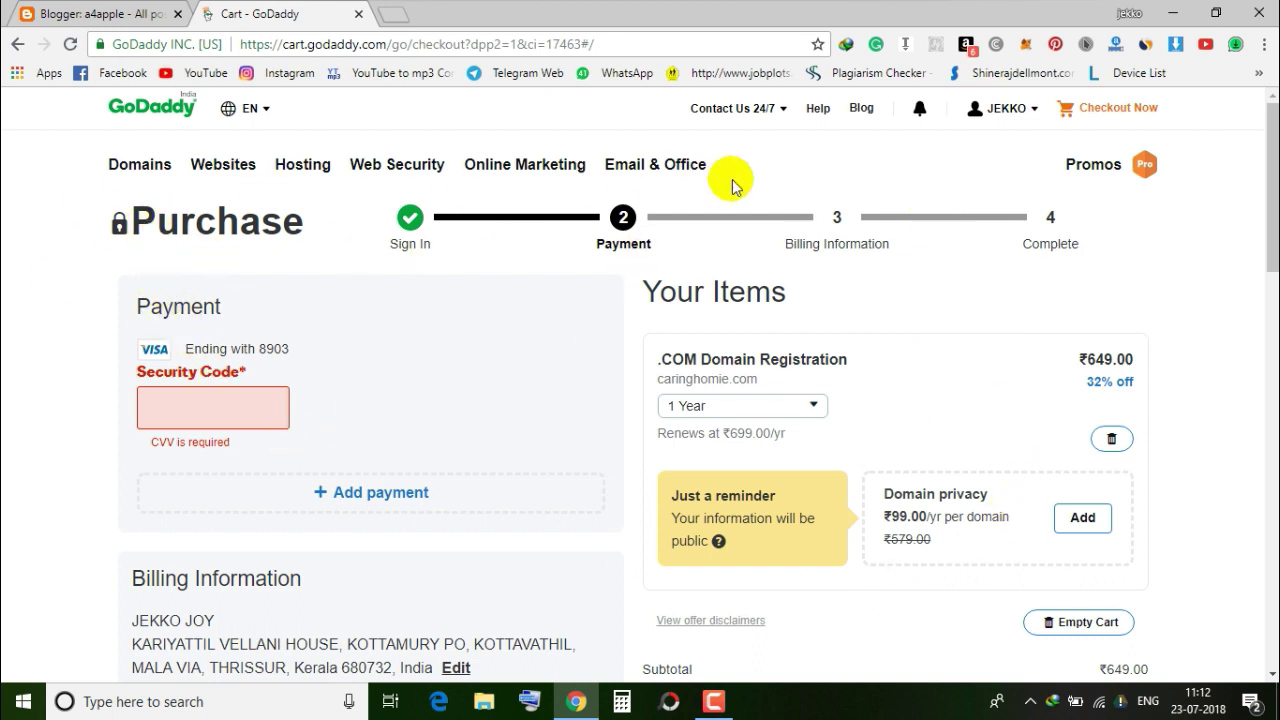
left_click(145, 170)
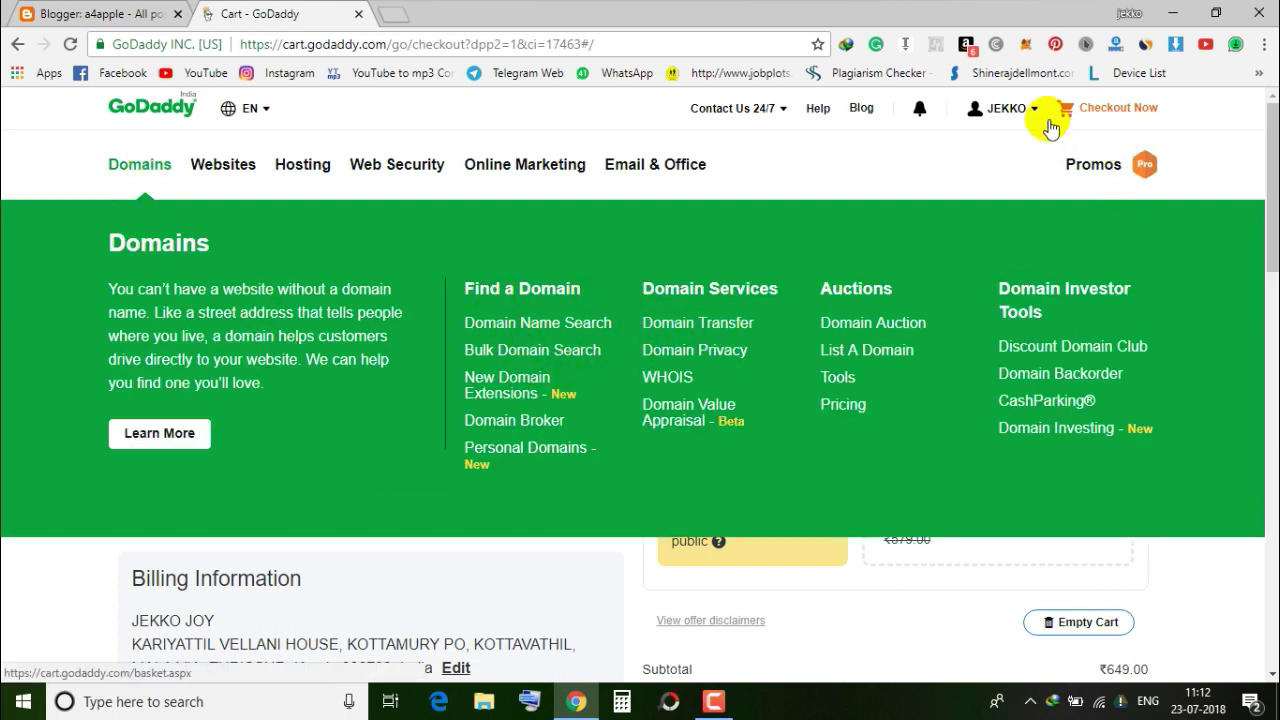
- Open DNS management for mobitechpro.com from the account's managed domains and review its records
left_click(1010, 112)
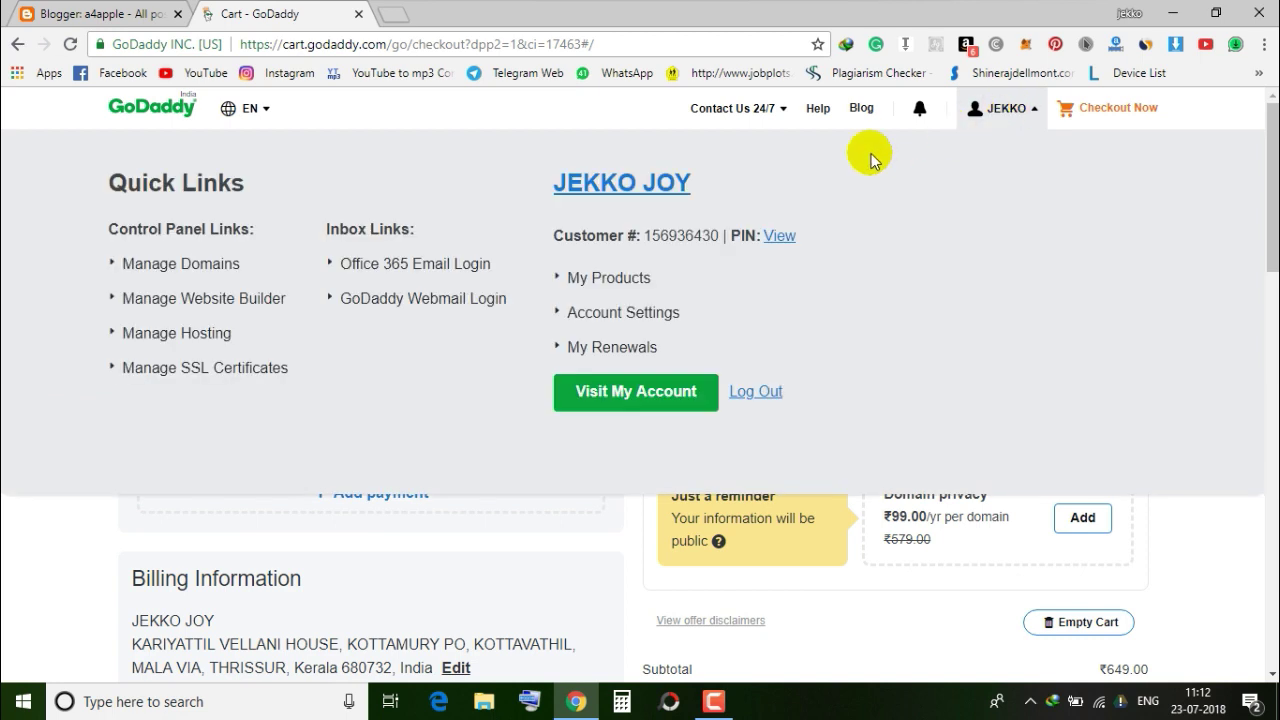
left_click(213, 266)
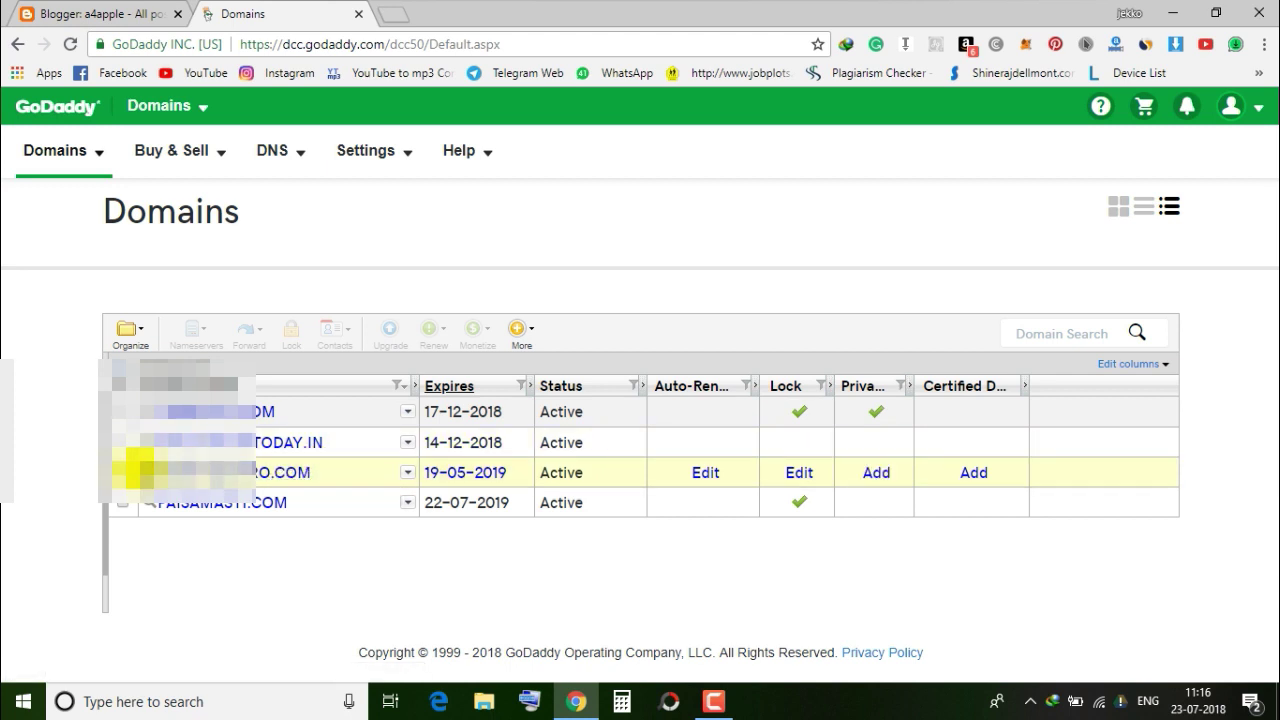
left_click(100, 14)
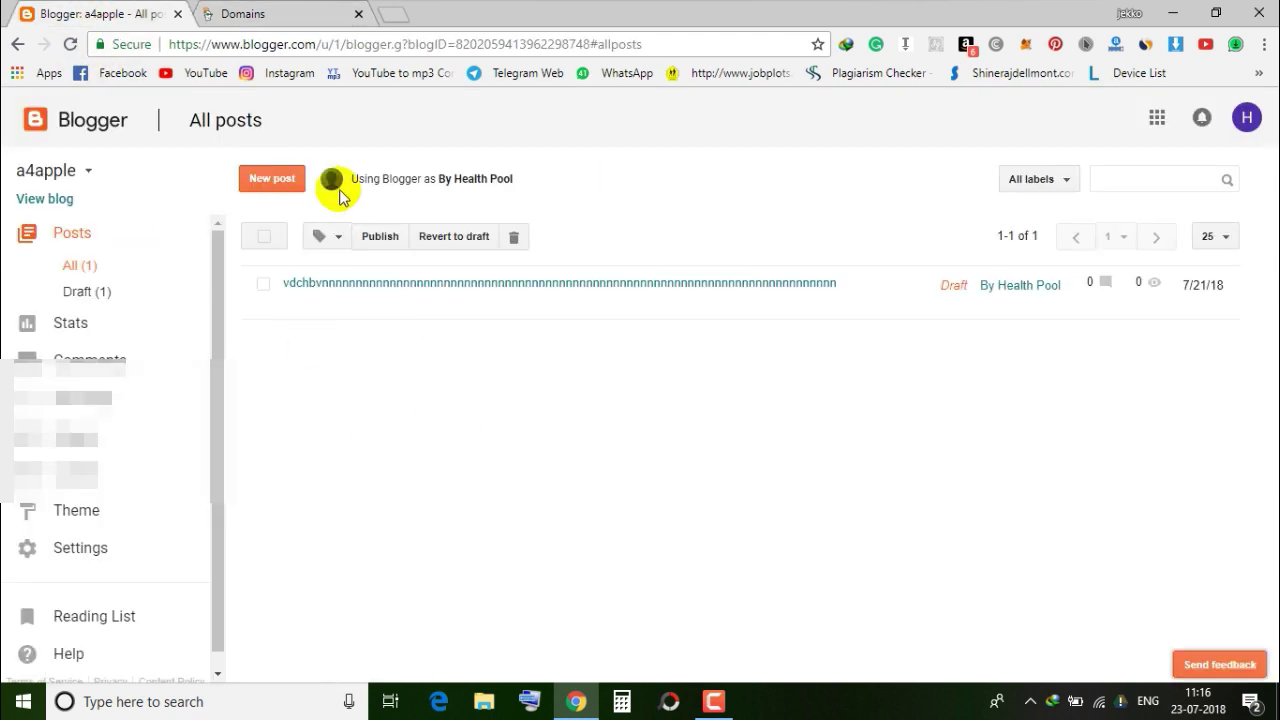
left_click(262, 16)
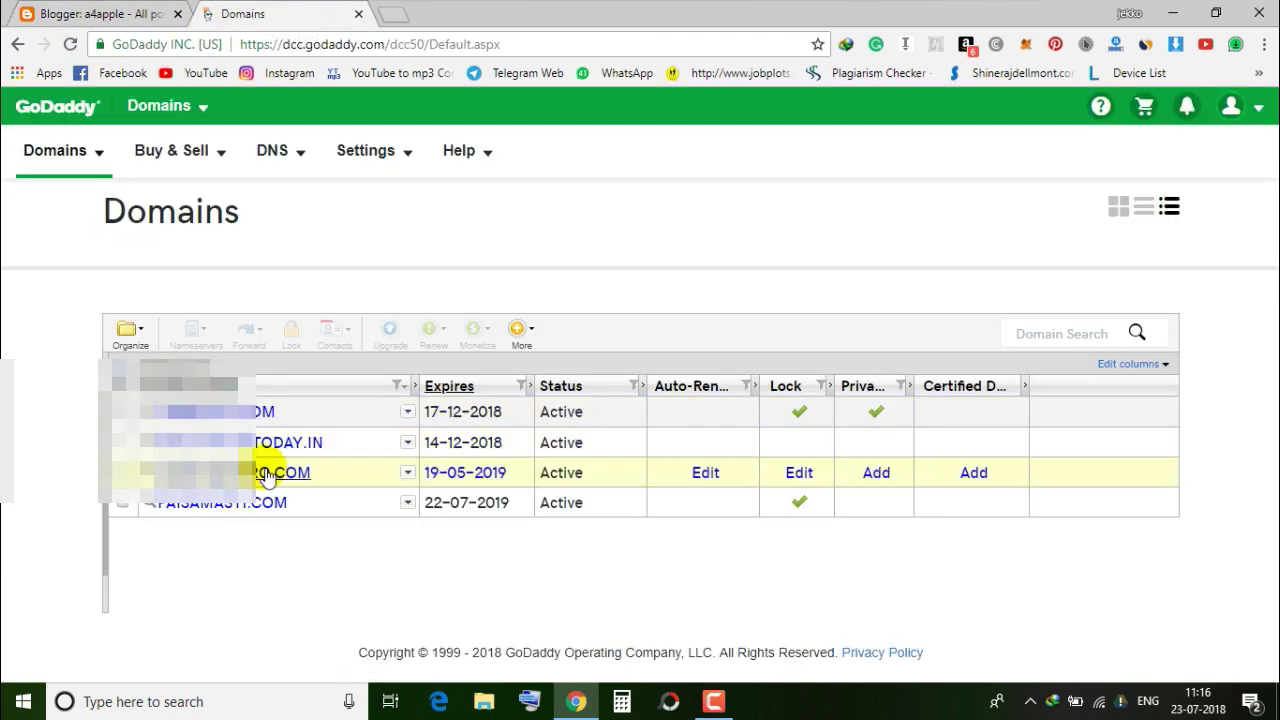
left_click(407, 473)
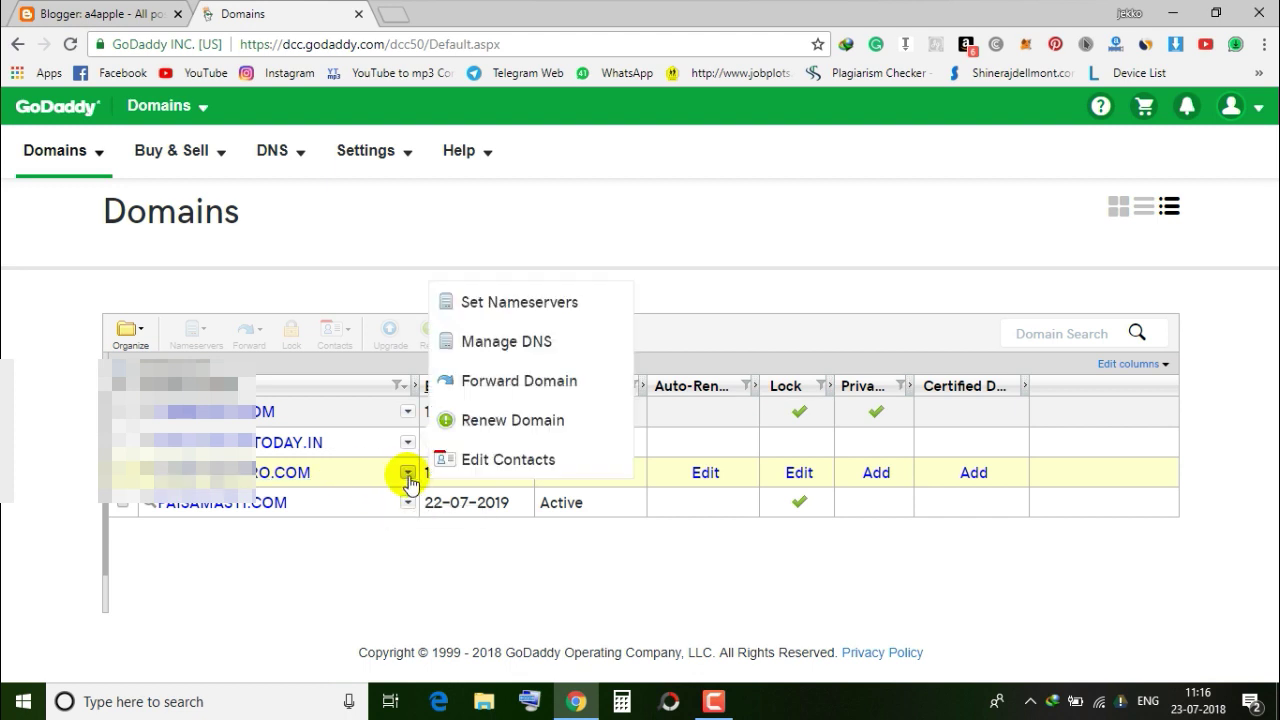
left_click(537, 345)
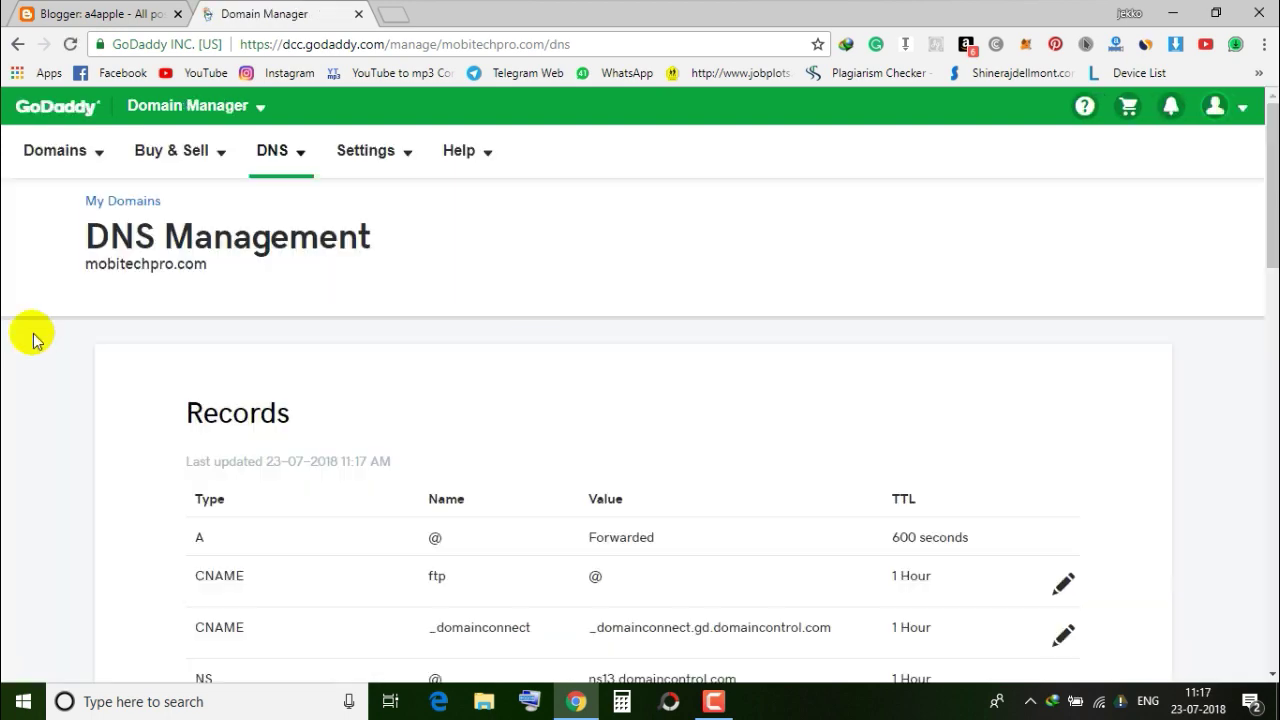
scroll(51, 337, "down", 3)
scroll(151, 275, "up", 3)
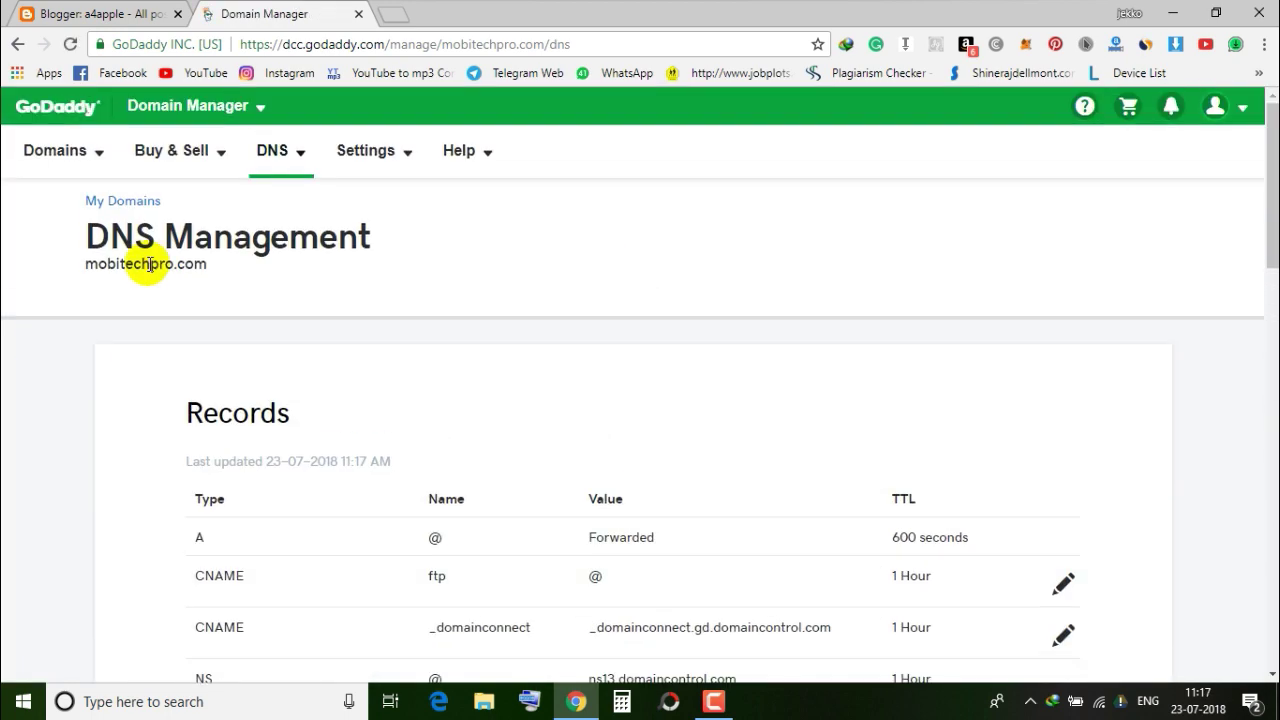
scroll(366, 400, "down", 3)
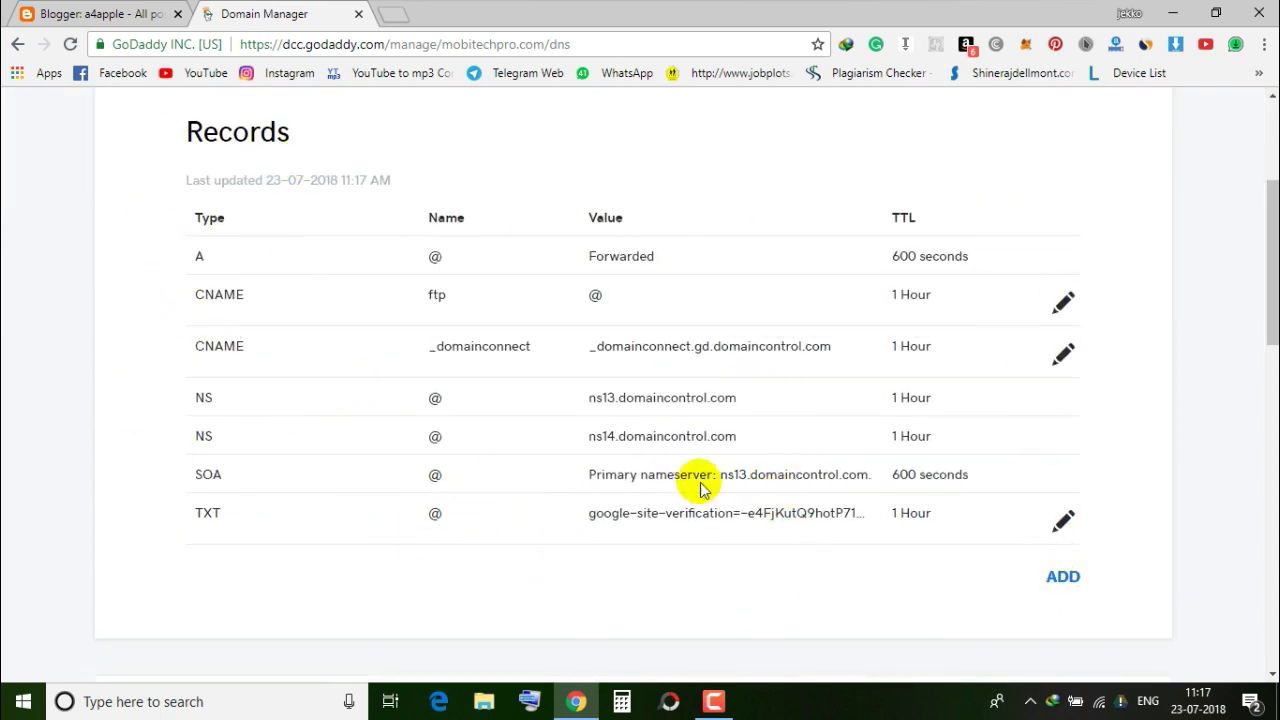
left_click(104, 13)
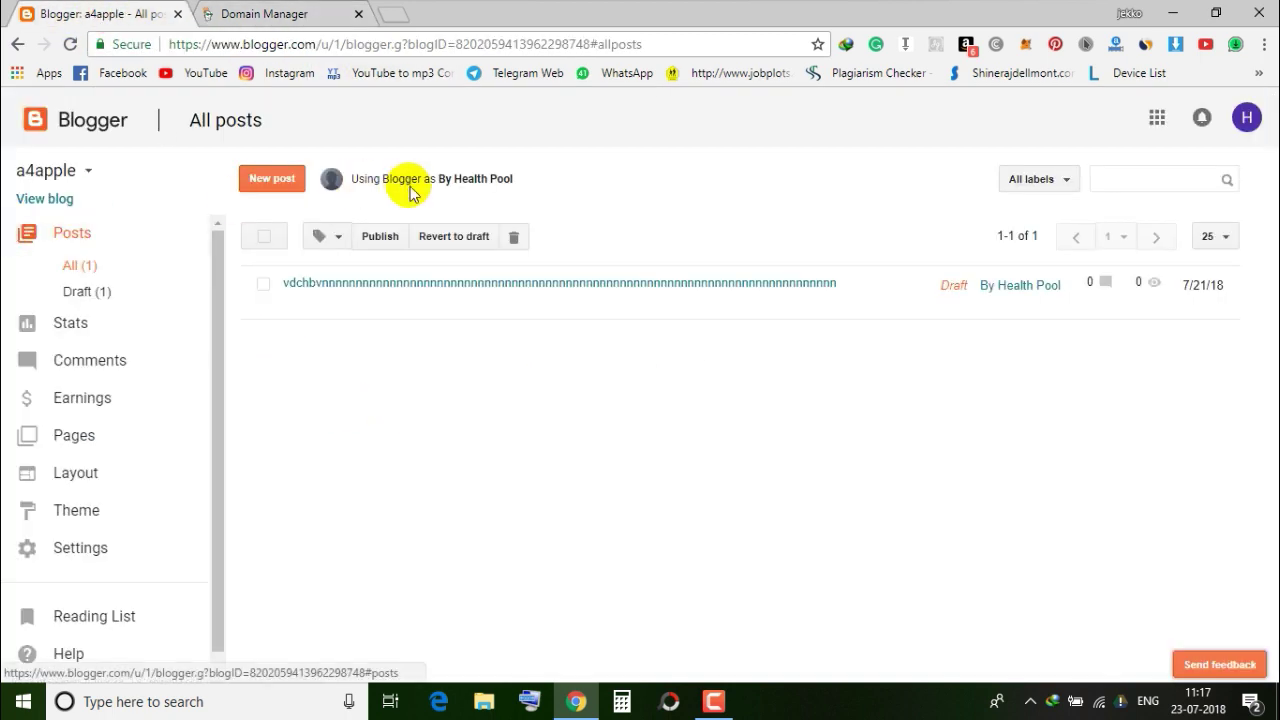
left_click(104, 531)
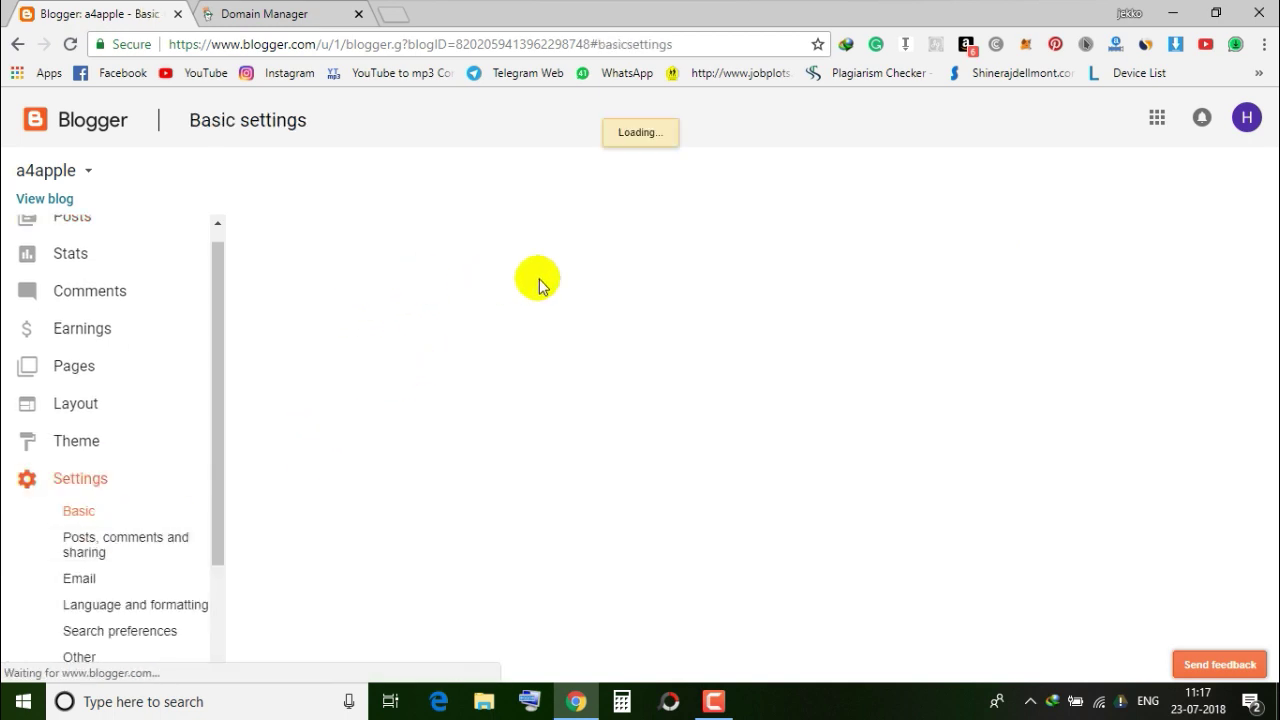
scroll(471, 357, "down", 3)
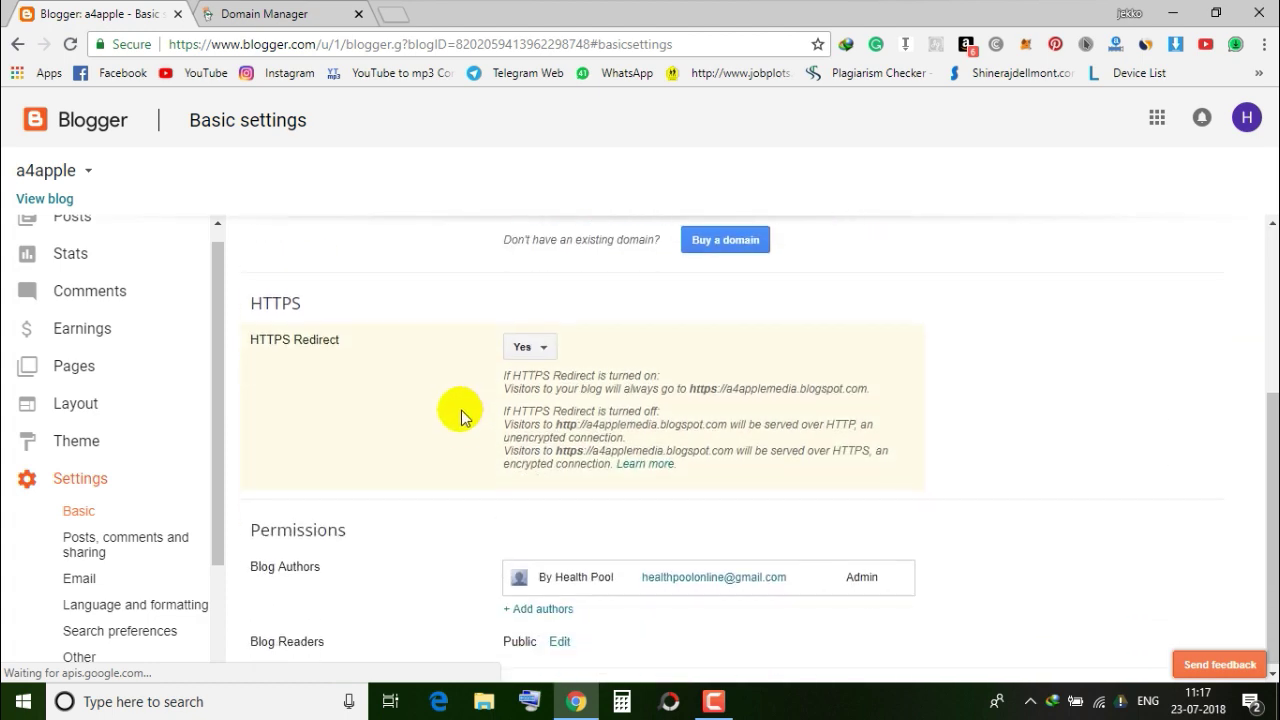
scroll(461, 416, "up", 3)
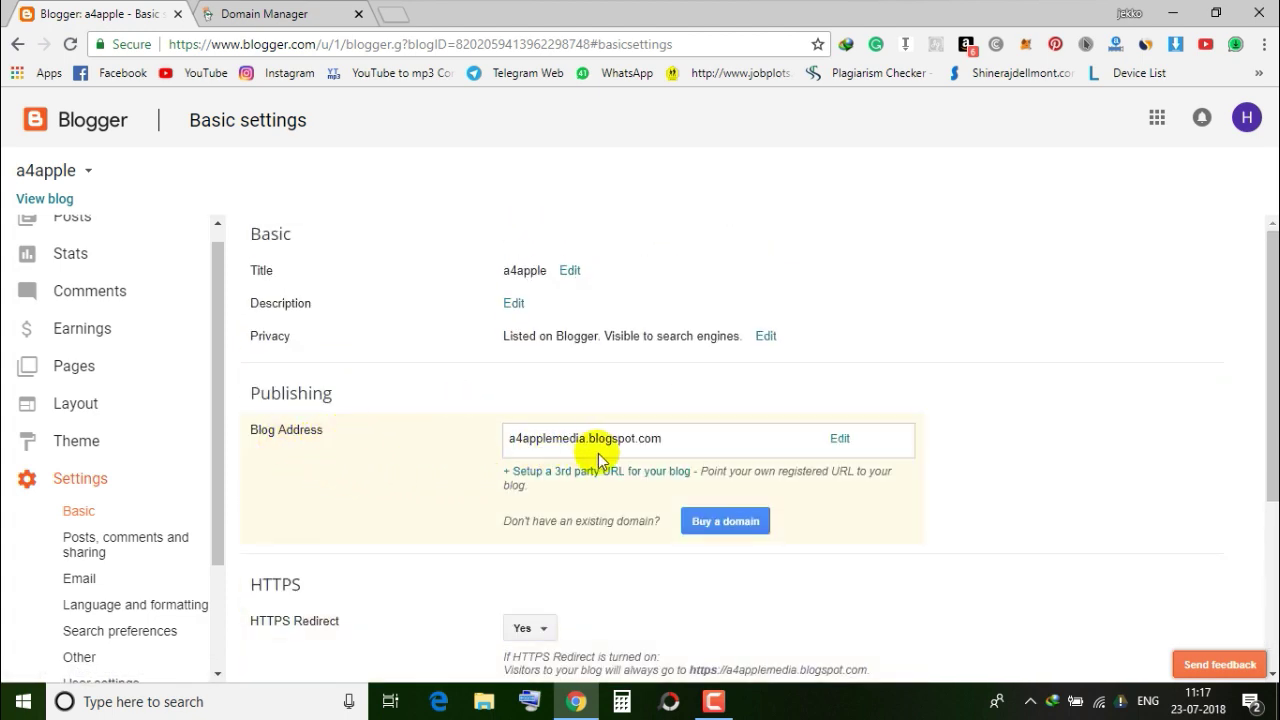
scroll(650, 423, "down", 1)
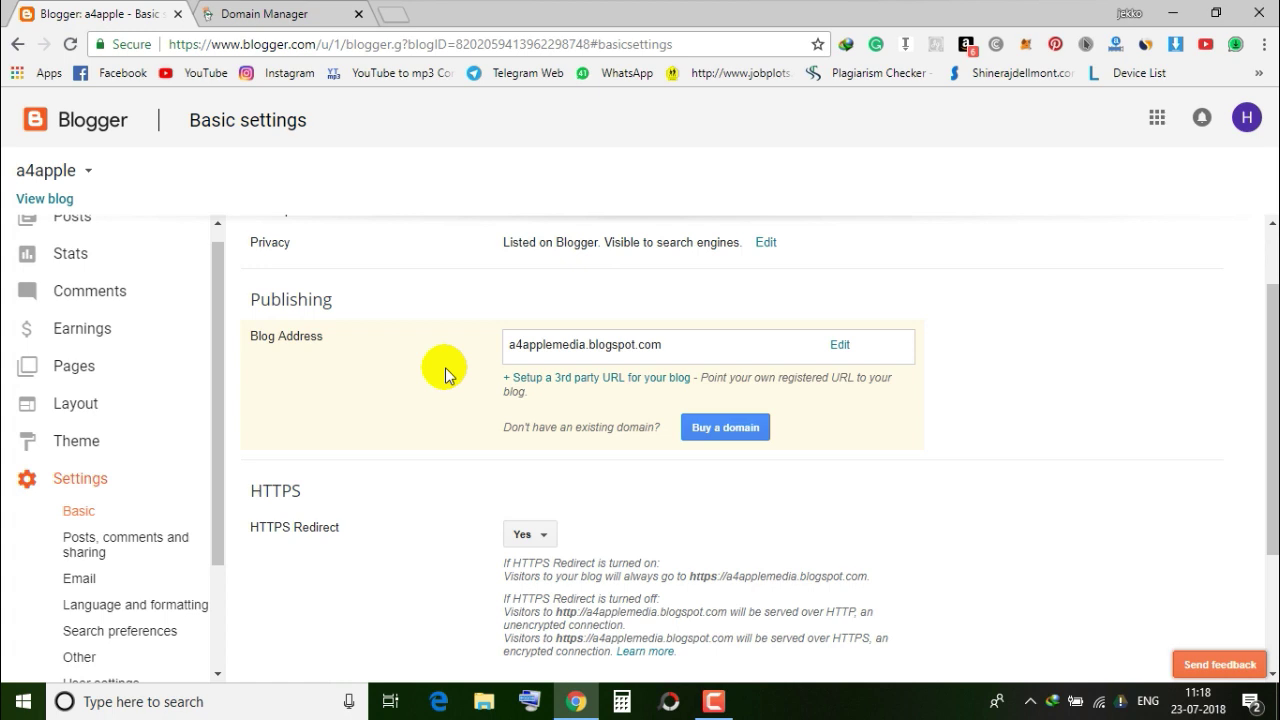
left_click(651, 380)
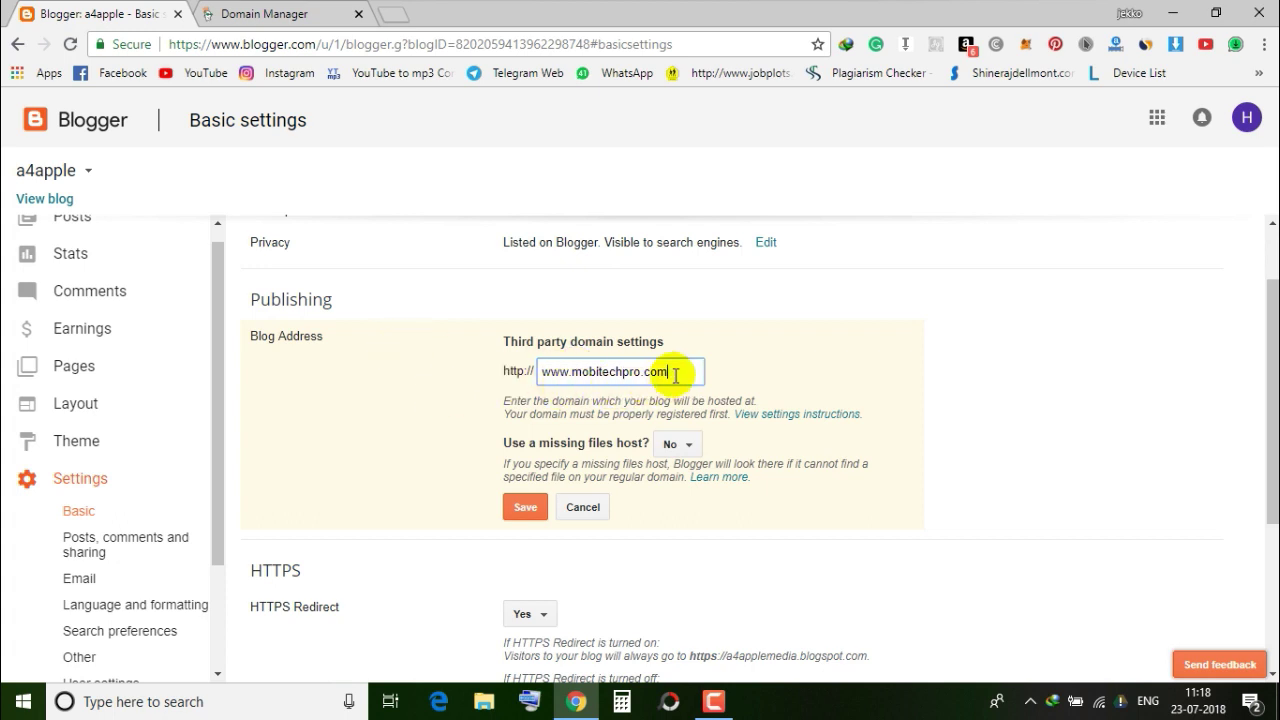
left_click(525, 510)
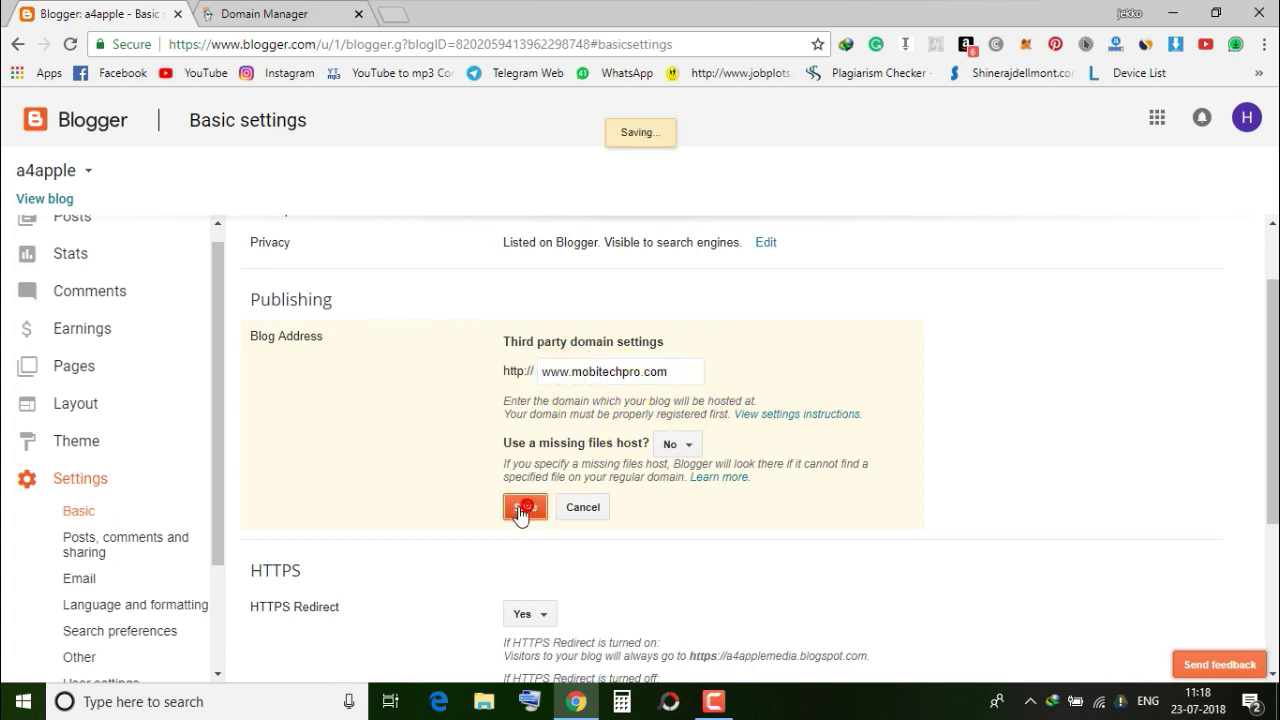
- Examine the domain authority error and the two required CNAME entries, and select the www host name
scroll(440, 455, "down", 2)
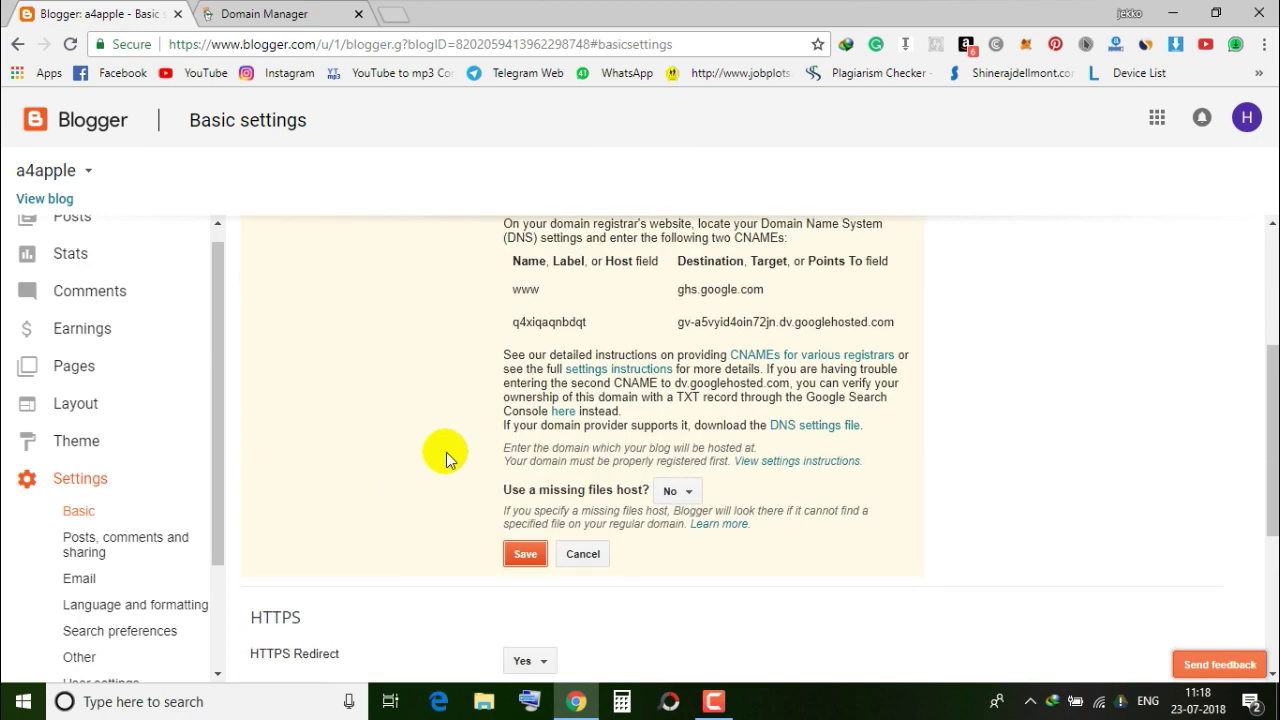
scroll(433, 450, "up", 1)
scroll(433, 450, "up", 1)
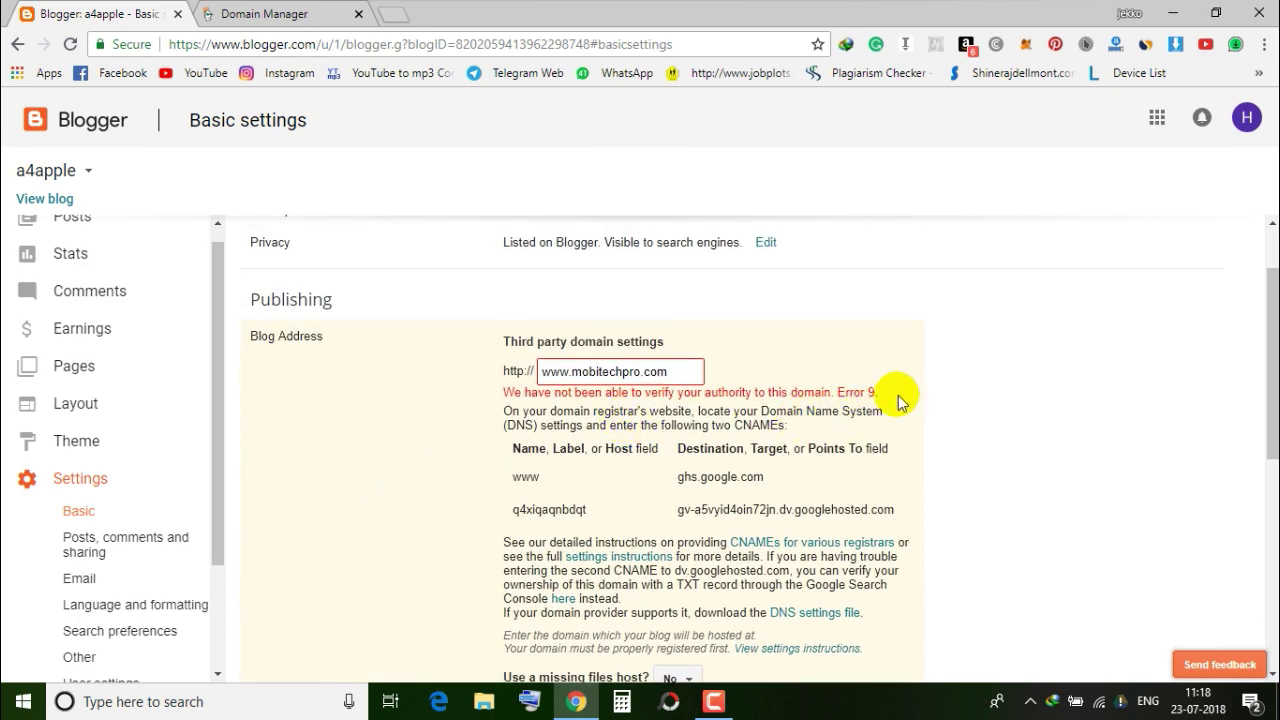
left_click_drag(898, 400, 456, 400)
left_click(456, 400)
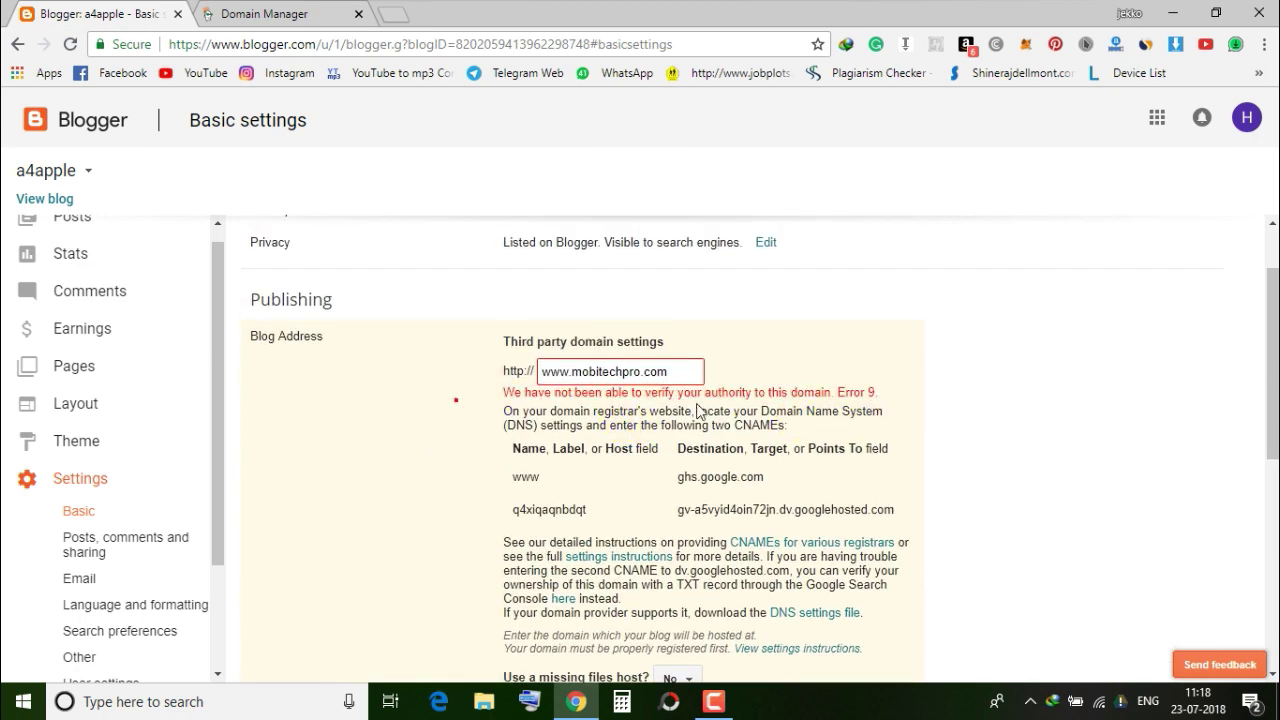
scroll(903, 415, "down", 1)
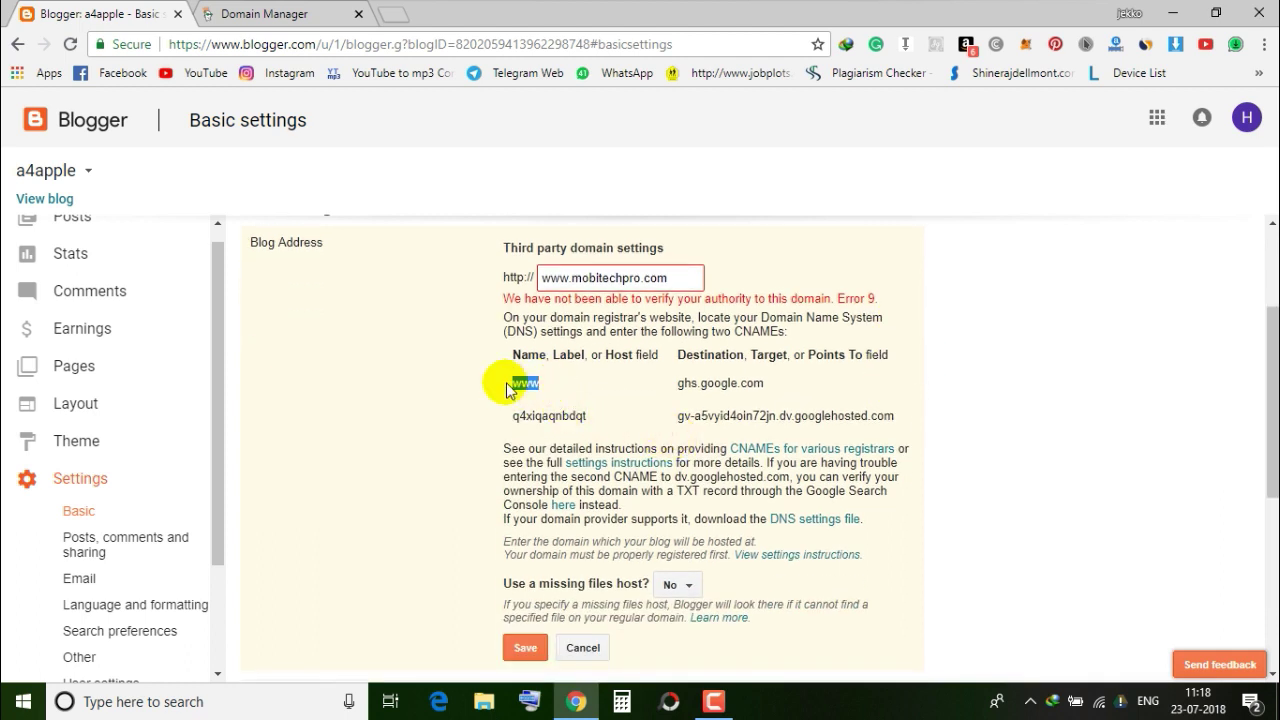
left_click(262, 14)
scroll(880, 400, "down", 3)
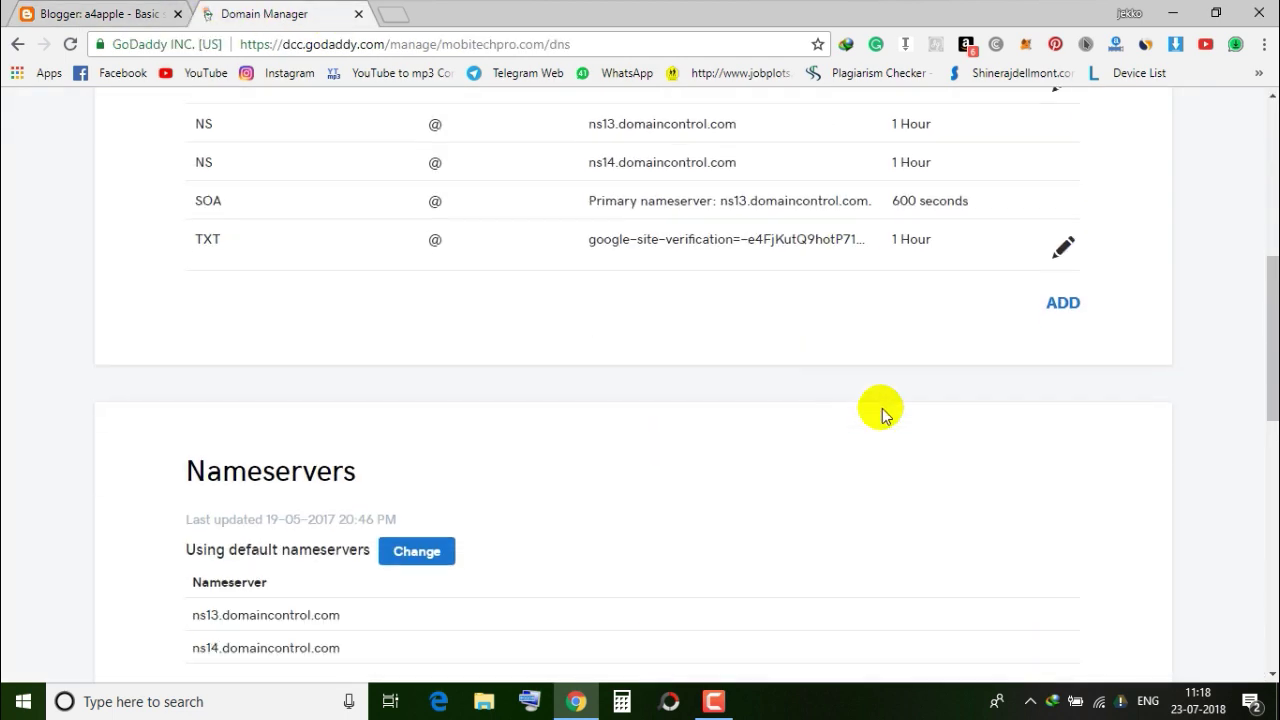
left_click(1054, 322)
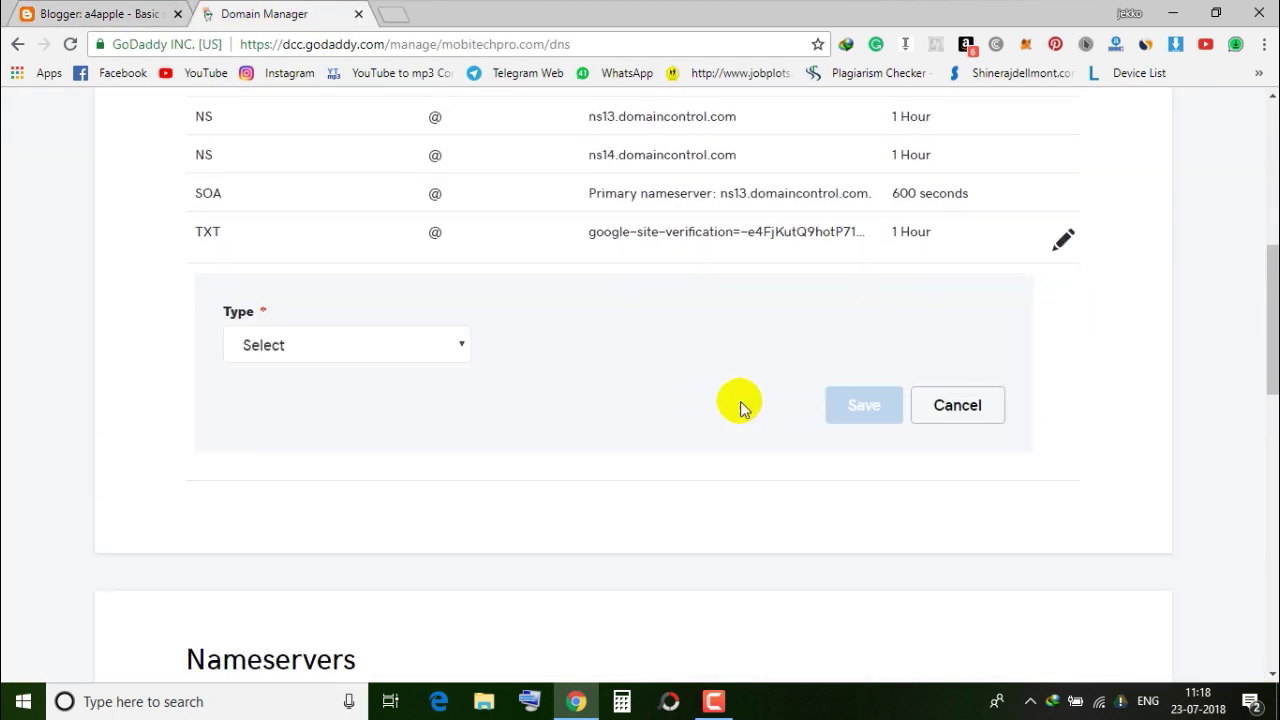
left_click(430, 345)
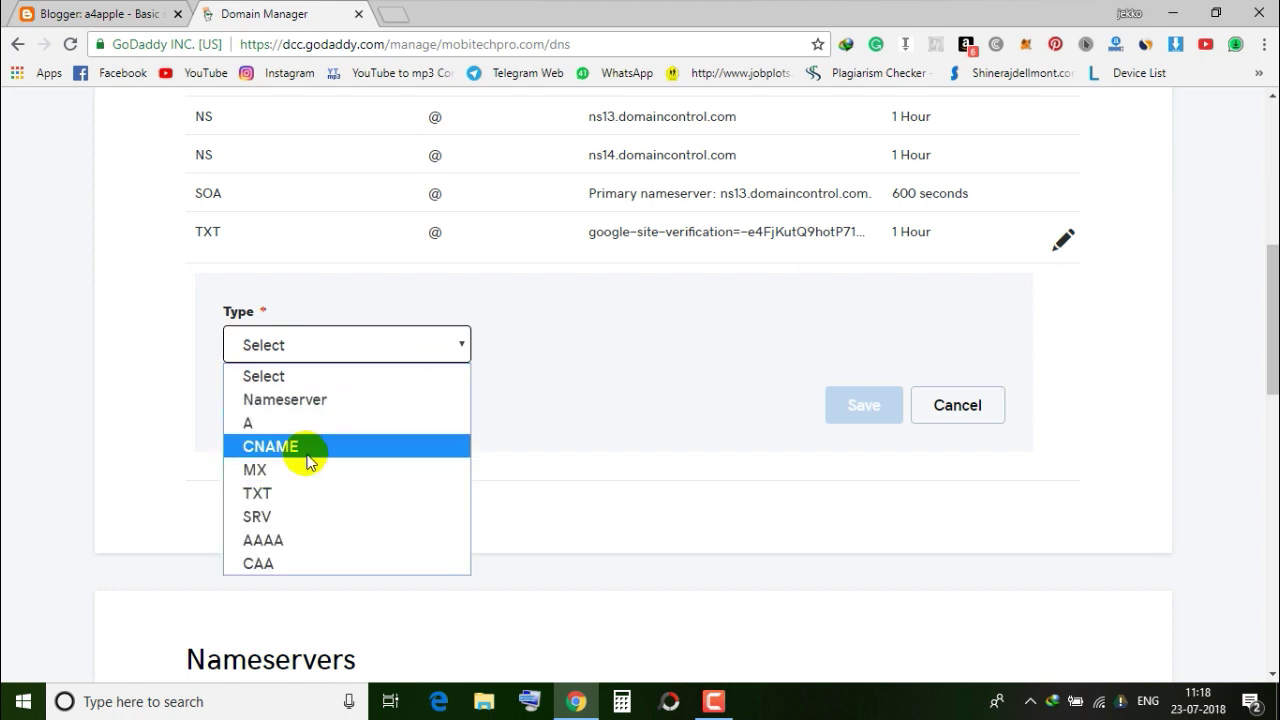
left_click(306, 457)
left_click(570, 351)
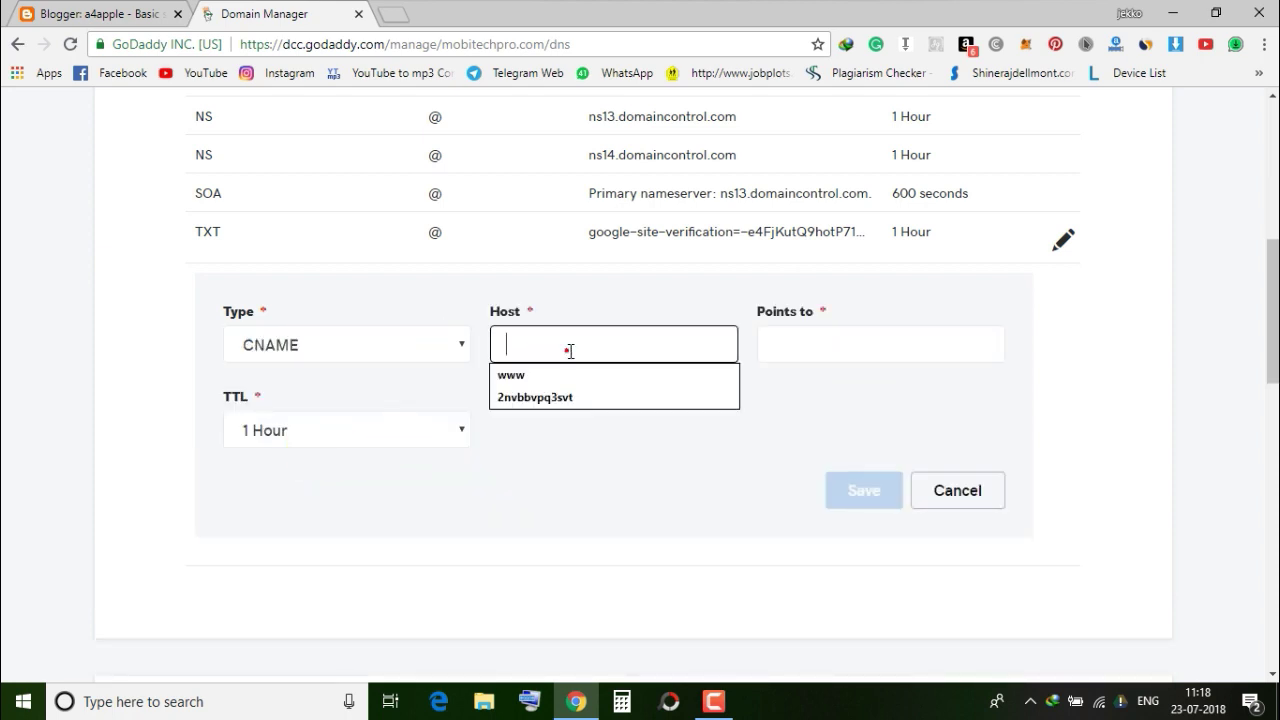
type("www")
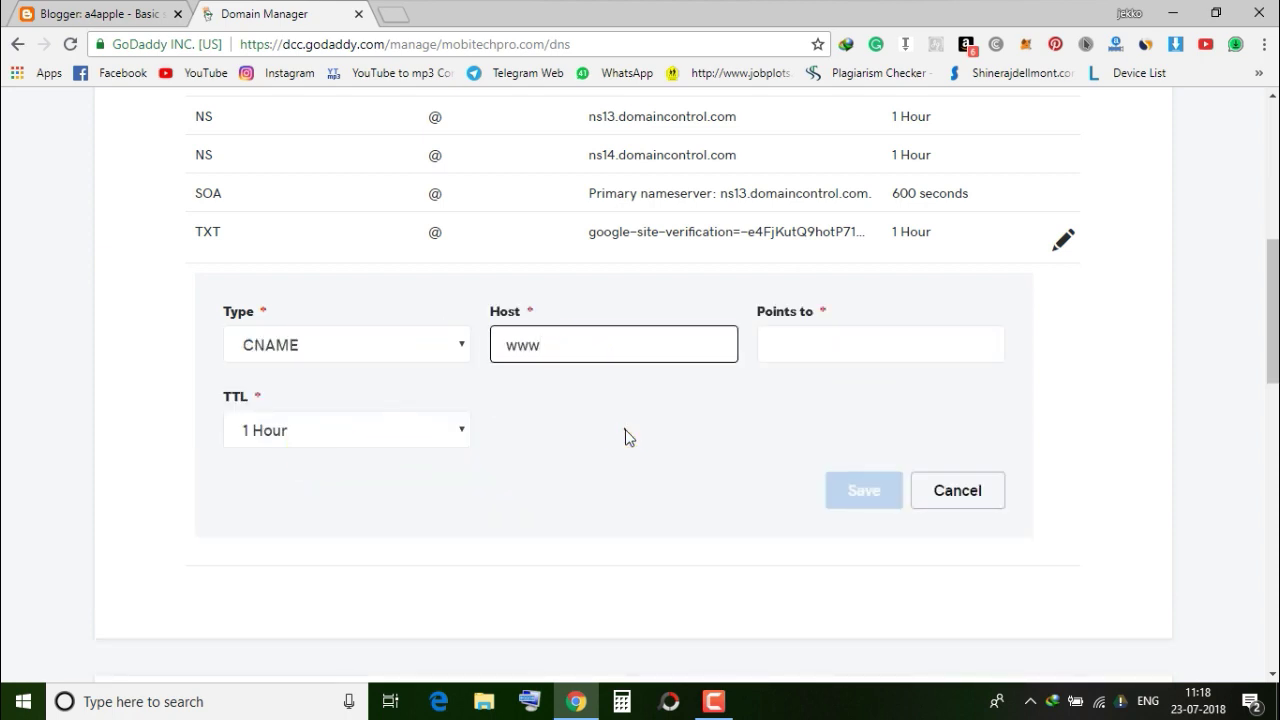
- Take the www entry's destination from Blogger, point the new CNAME record to ghs.google.com with a 1 Hour TTL, and save it
left_click(118, 14)
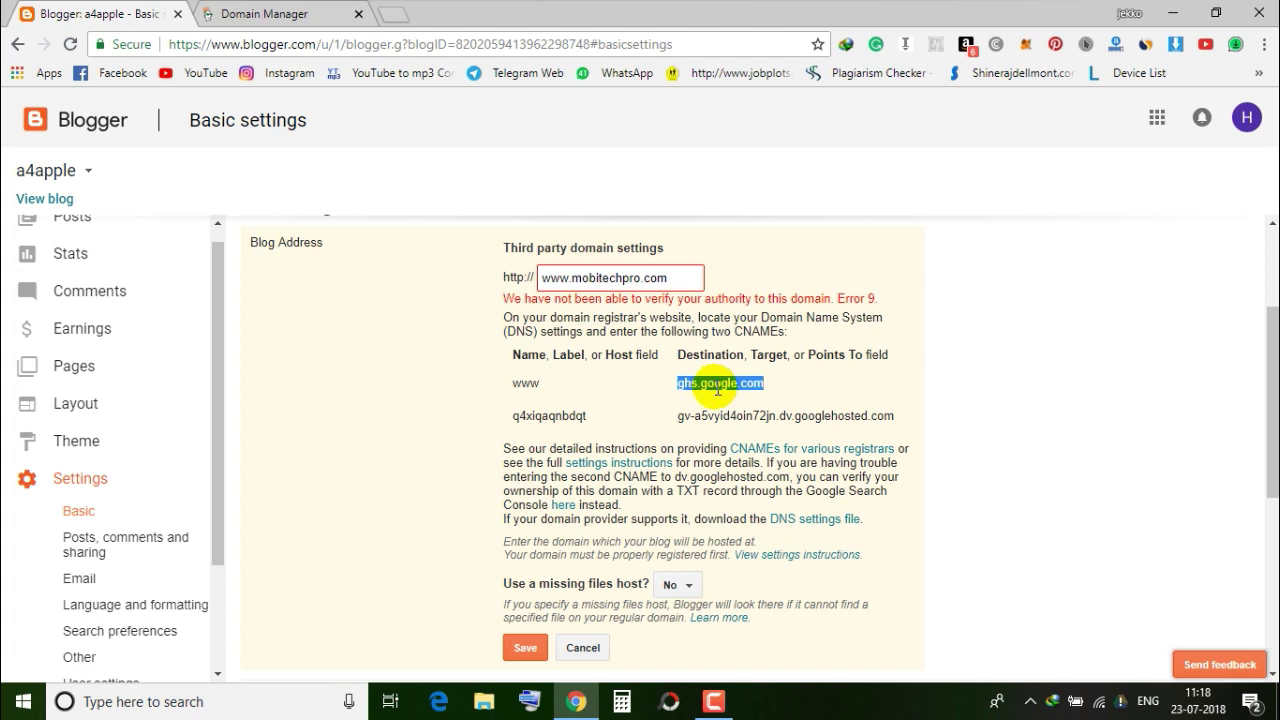
left_click(295, 12)
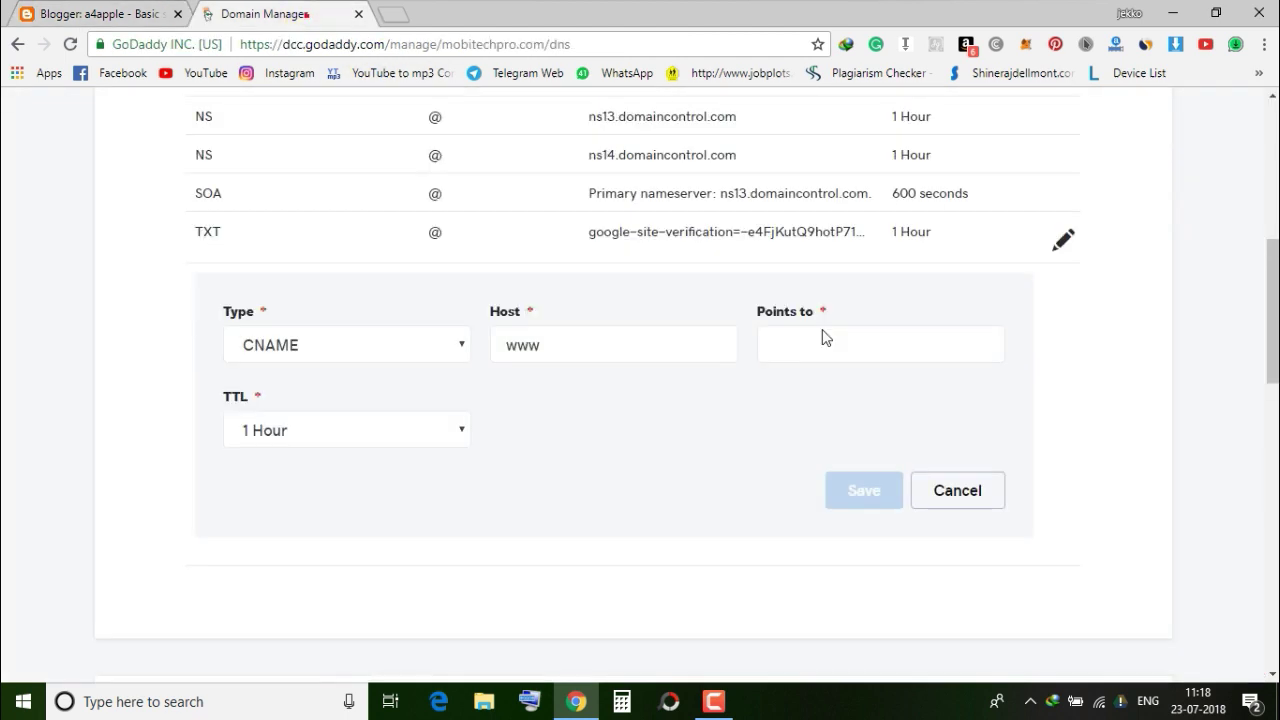
left_click(826, 345)
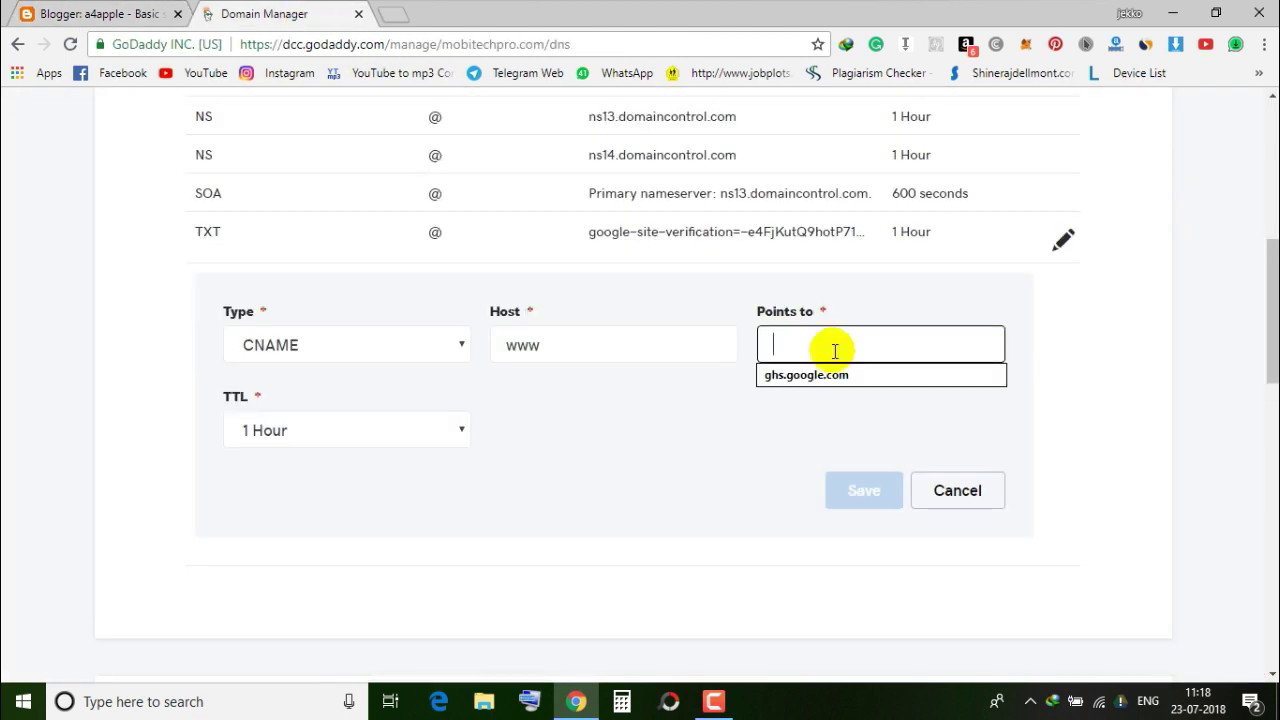
left_click(808, 375)
left_click(726, 464)
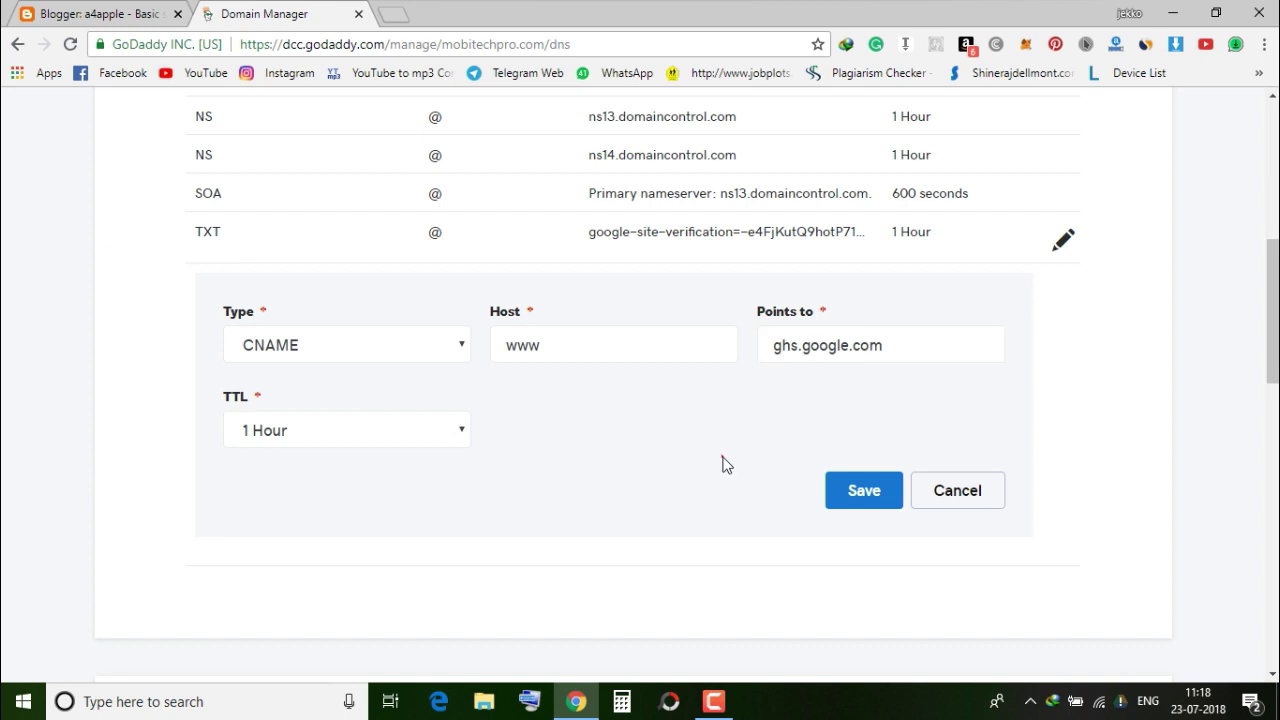
left_click(865, 494)
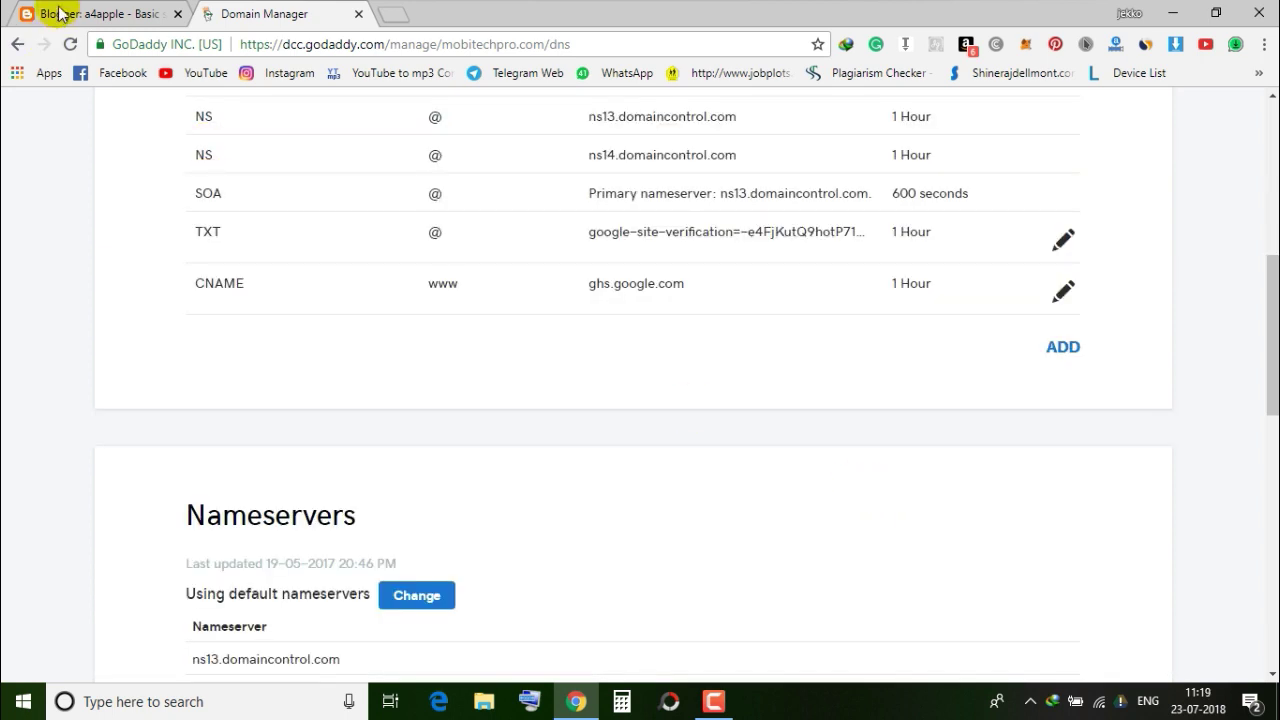
- Copy the second CNAME's verification host label from Blogger and enter it as the host of another new CNAME record in GoDaddy
left_click(106, 14)
left_click(457, 413)
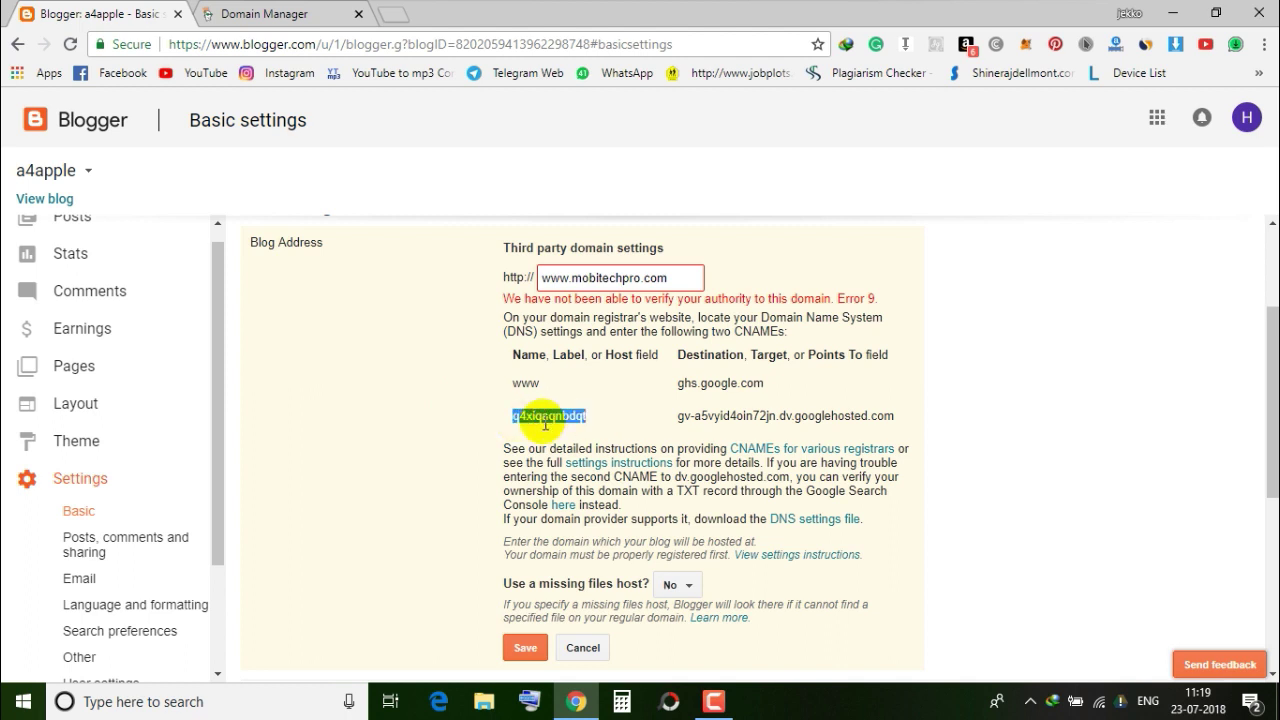
left_click(310, 14)
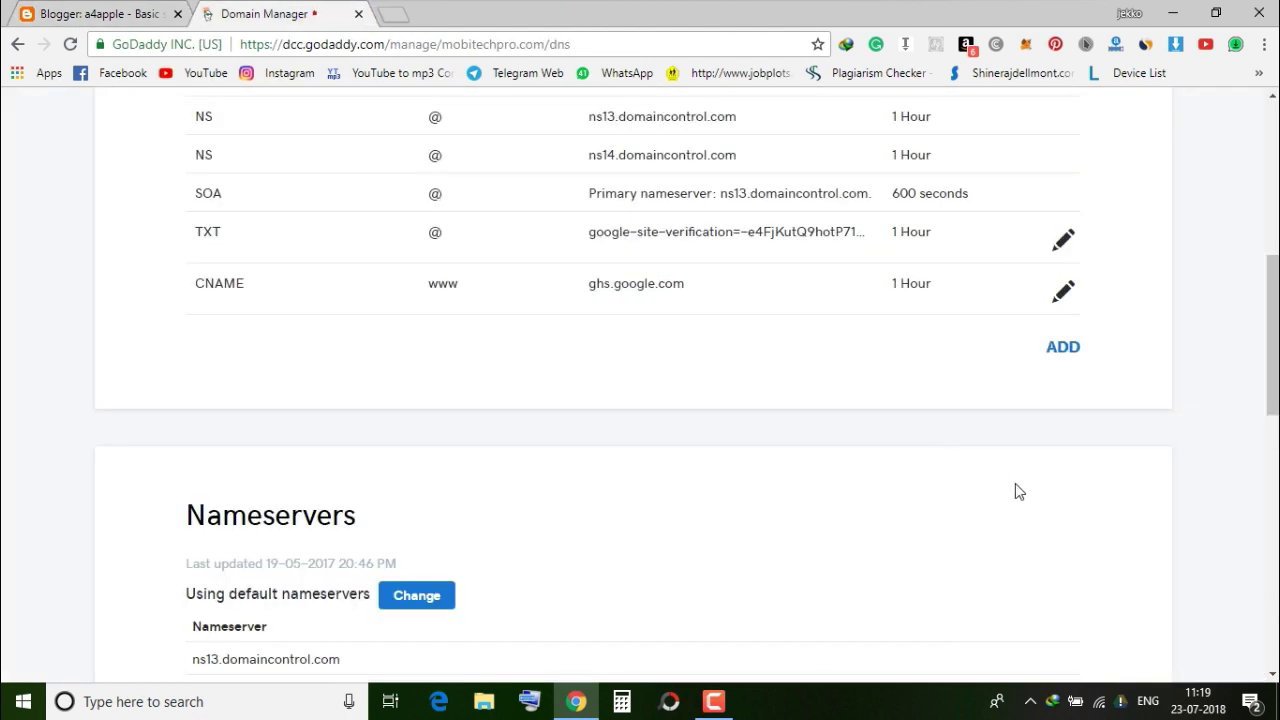
left_click(1052, 365)
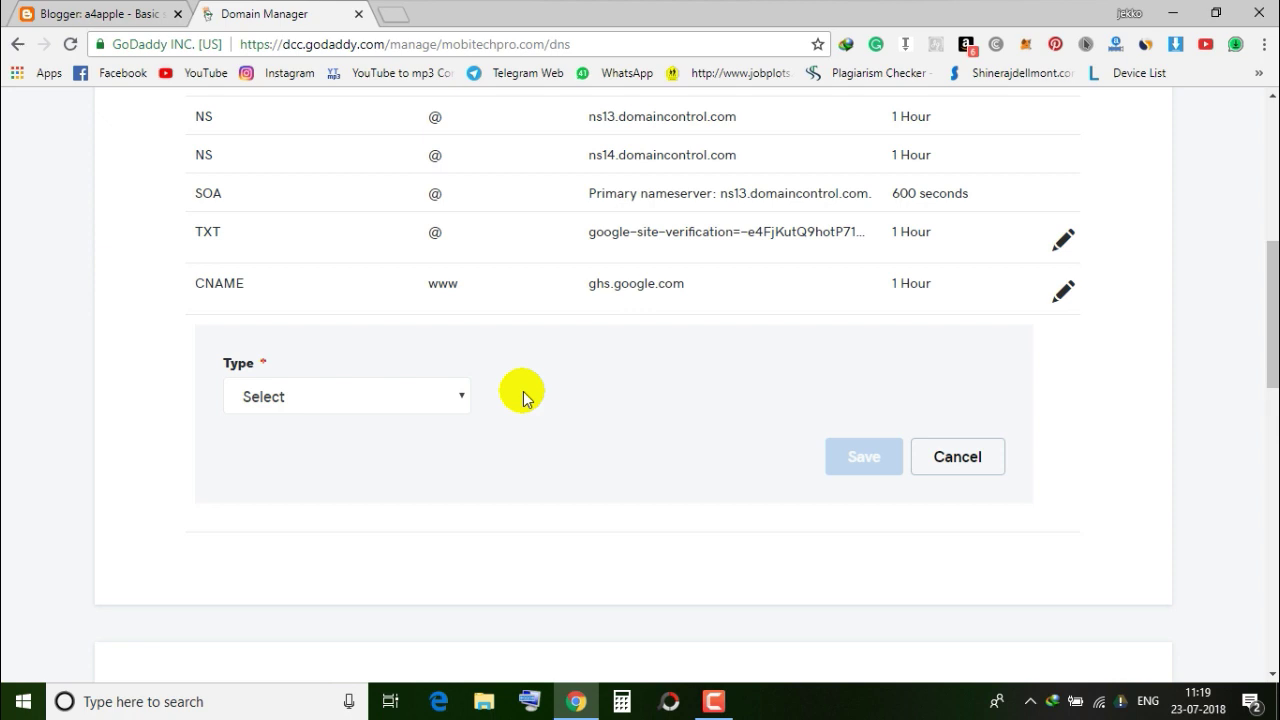
left_click(406, 400)
left_click(343, 510)
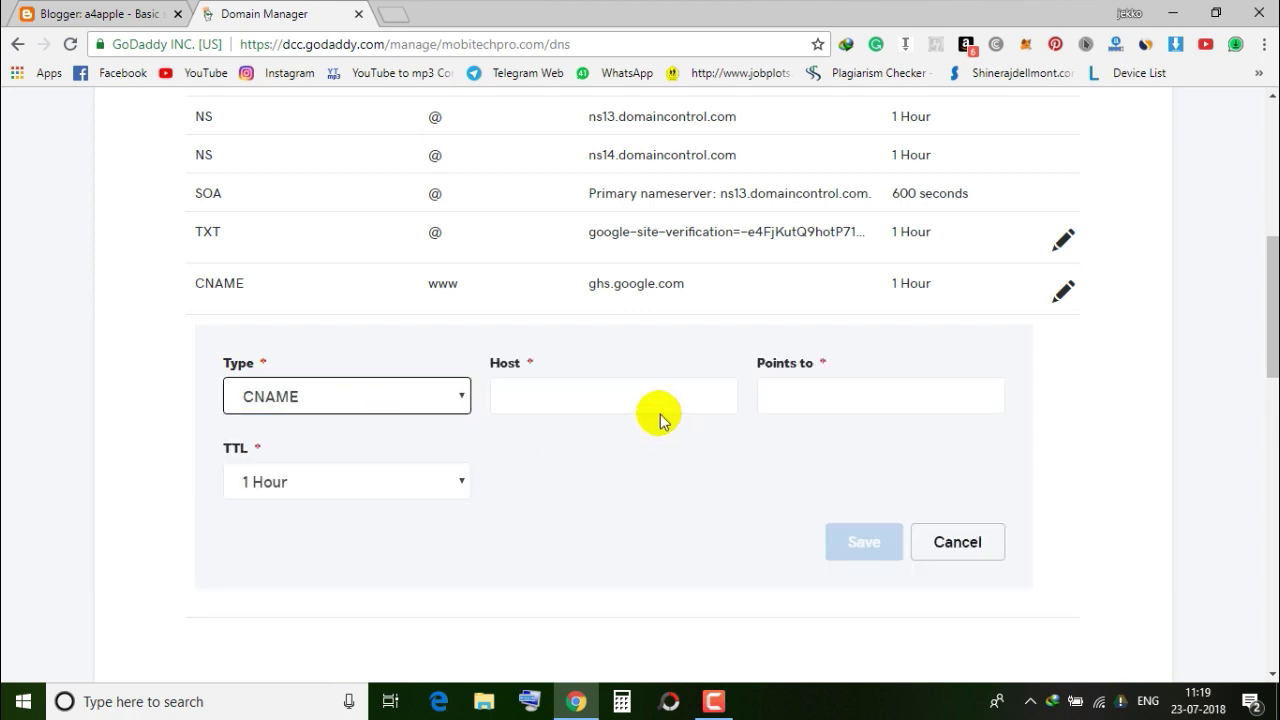
left_click(615, 400)
type("q4xiqaqnbdqt")
left_click(673, 497)
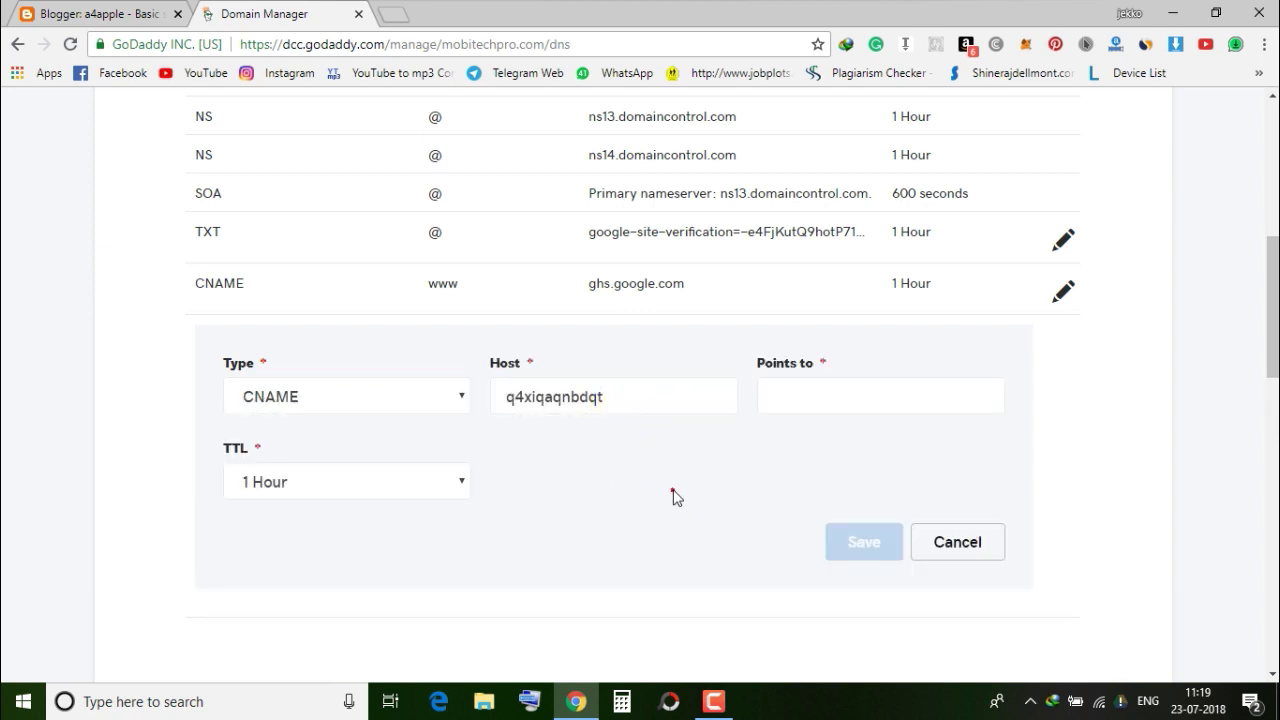
- Take the second CNAME entry's destination from Blogger, point the new record to it with a 1 Hour TTL, and save it
left_click(111, 19)
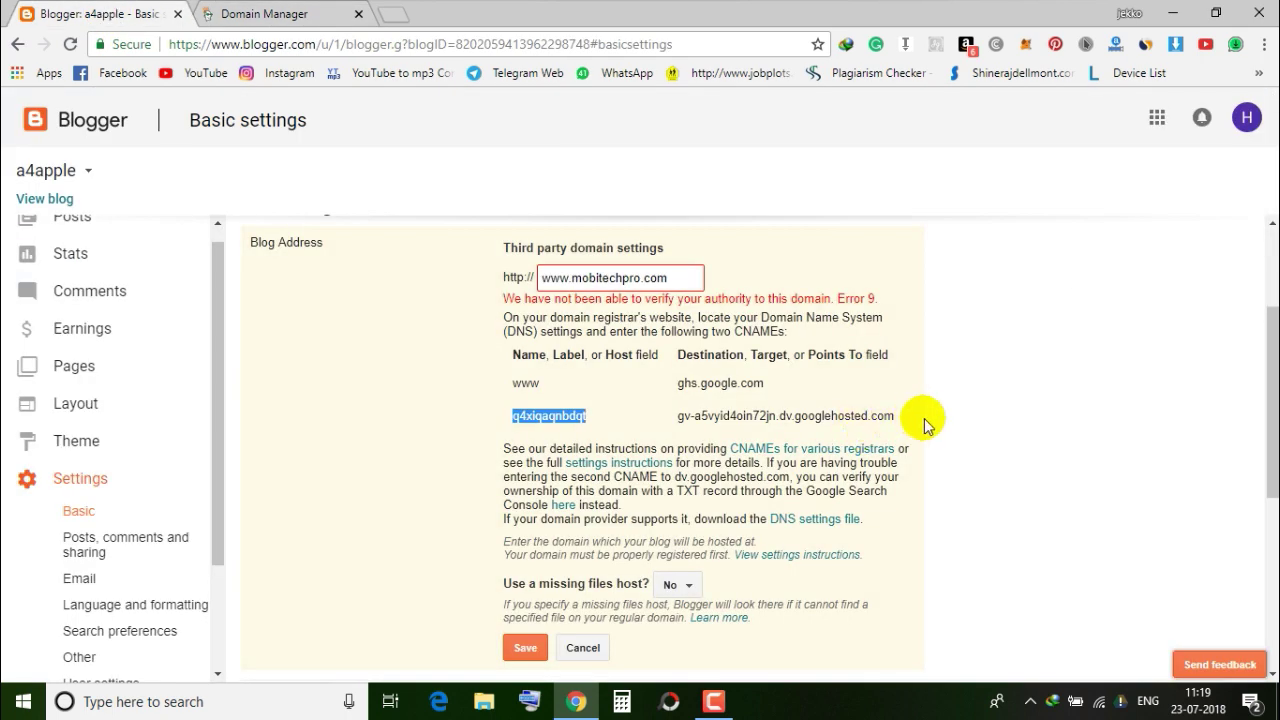
left_click_drag(900, 415, 676, 415)
key("ctrl+c")
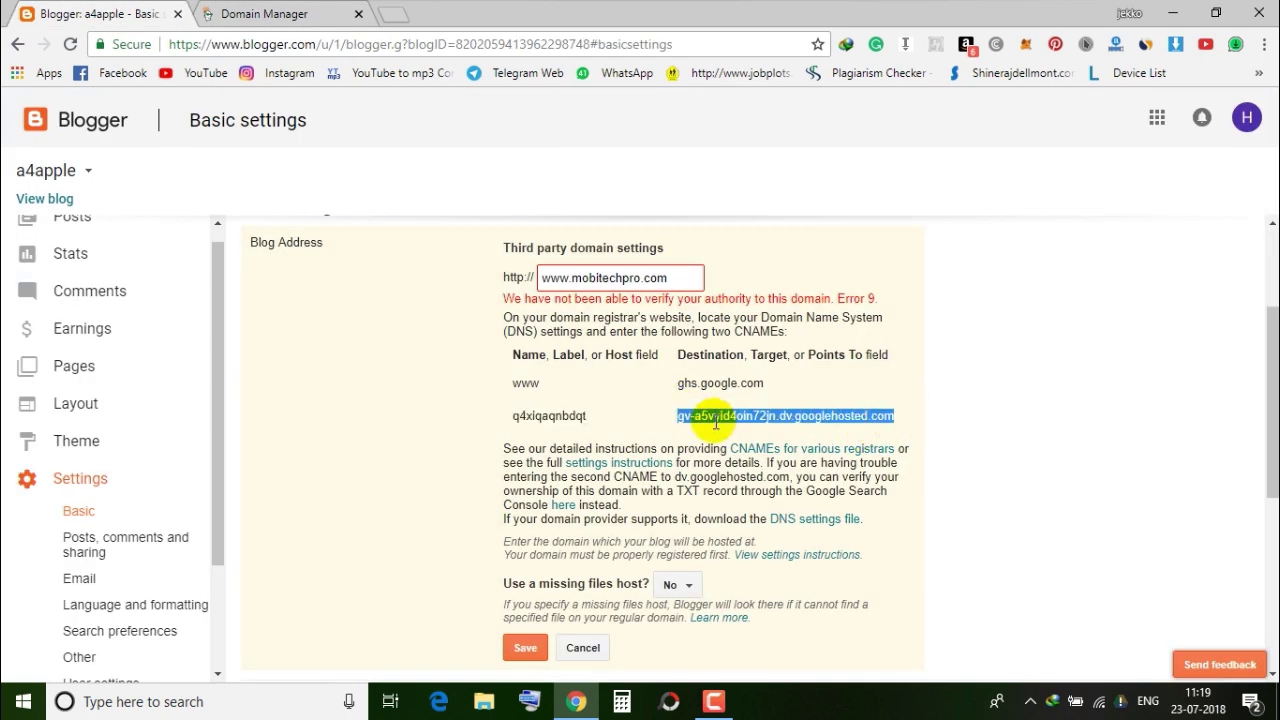
left_click(247, 20)
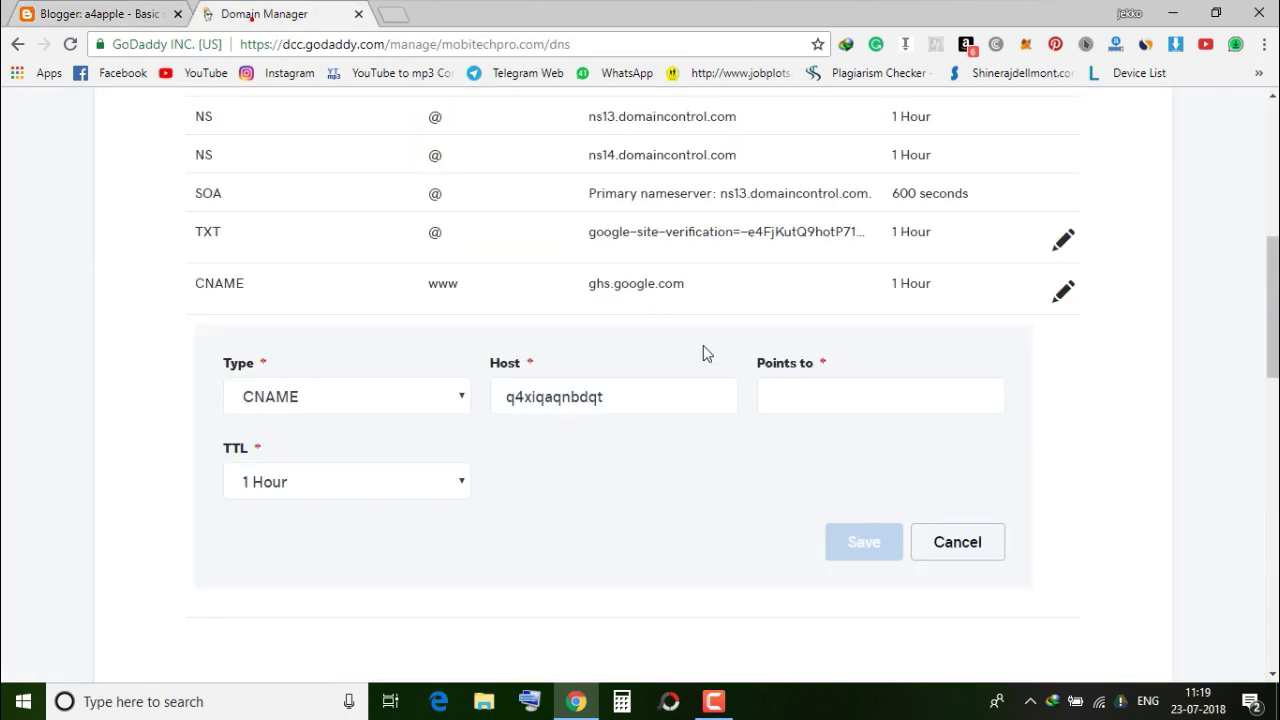
left_click(768, 400)
key("ctrl+v")
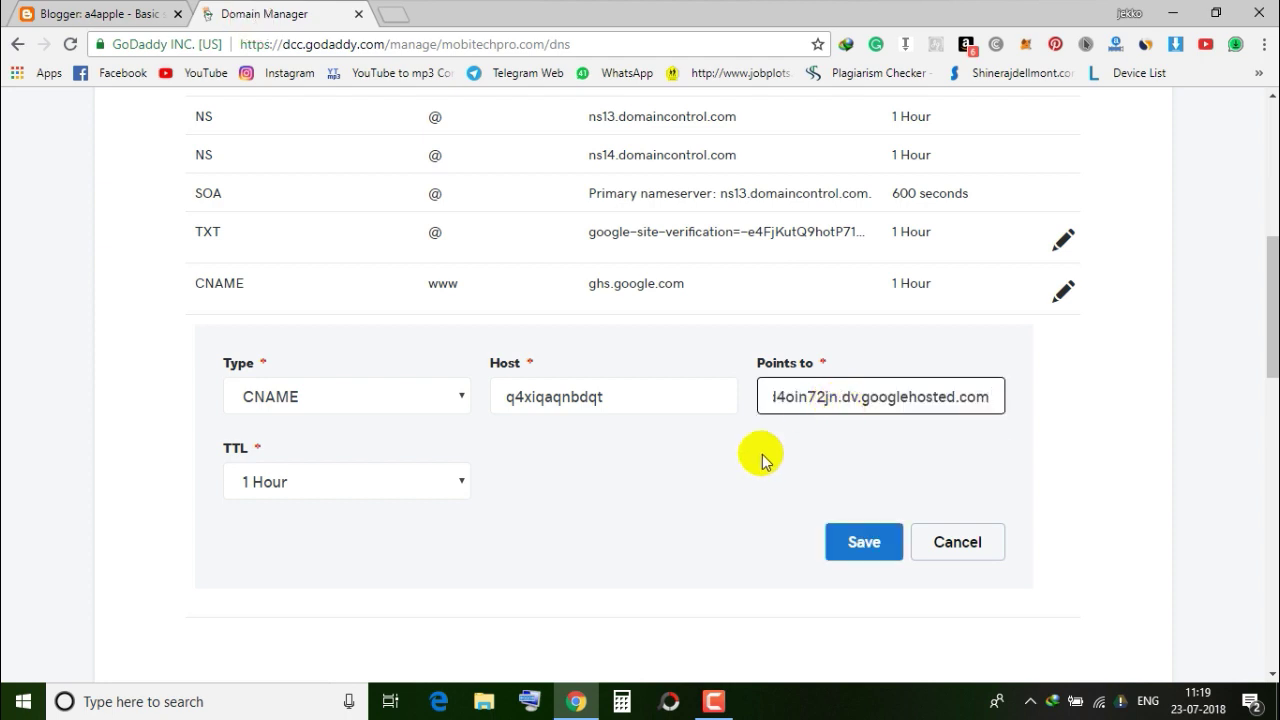
left_click(870, 537)
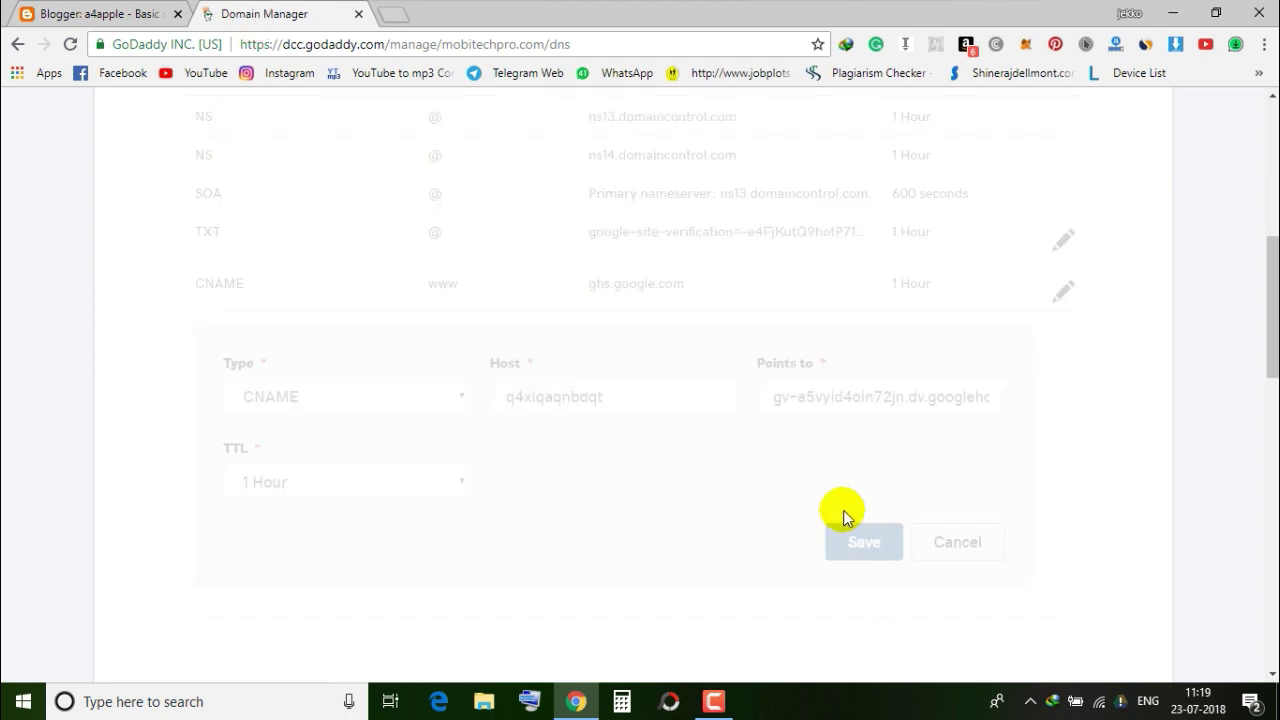
scroll(829, 457, "up", 1)
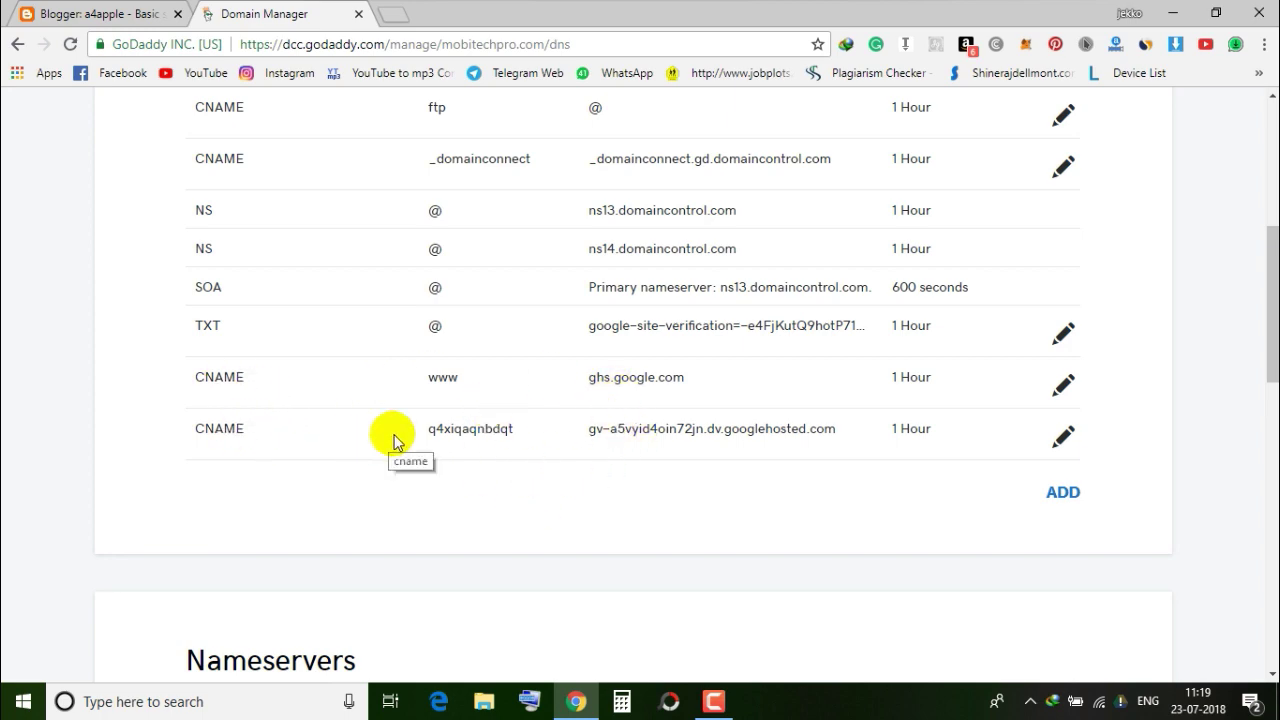
scroll(420, 426, "up", 3)
- Open Blogger's custom domain settings instructions and find the Google IPs for the four A records
left_click(104, 14)
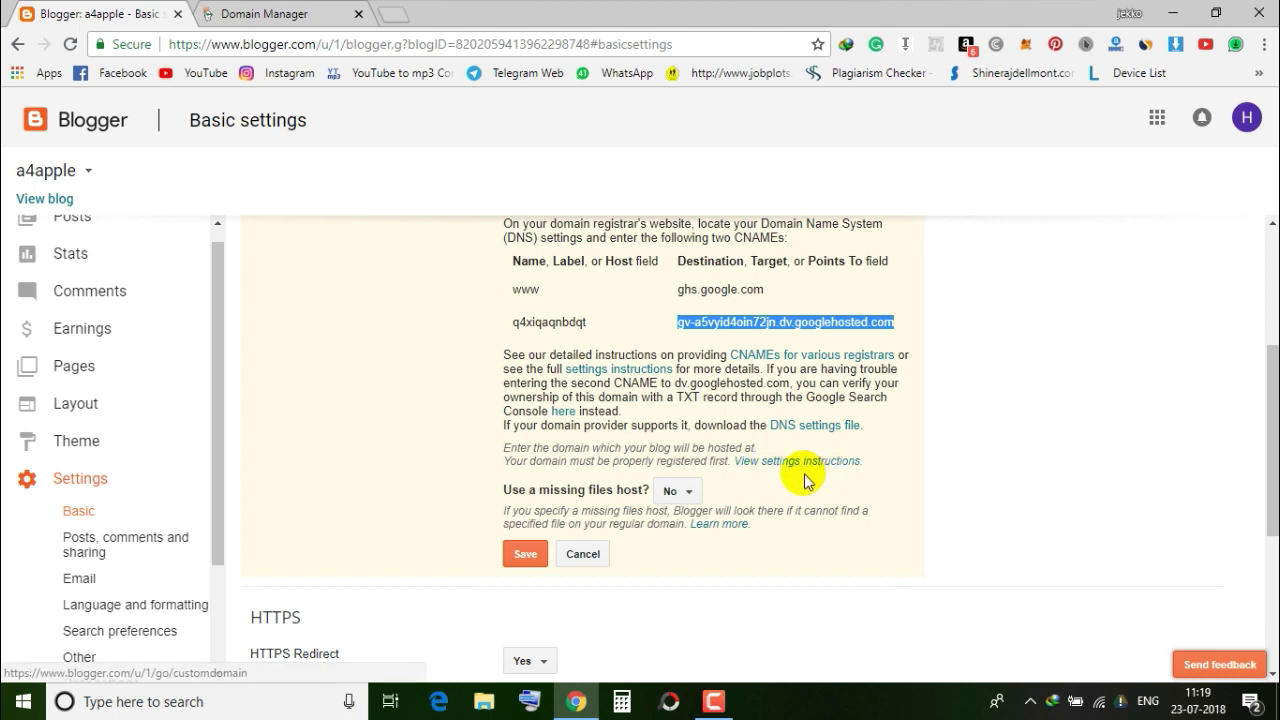
left_click(798, 463)
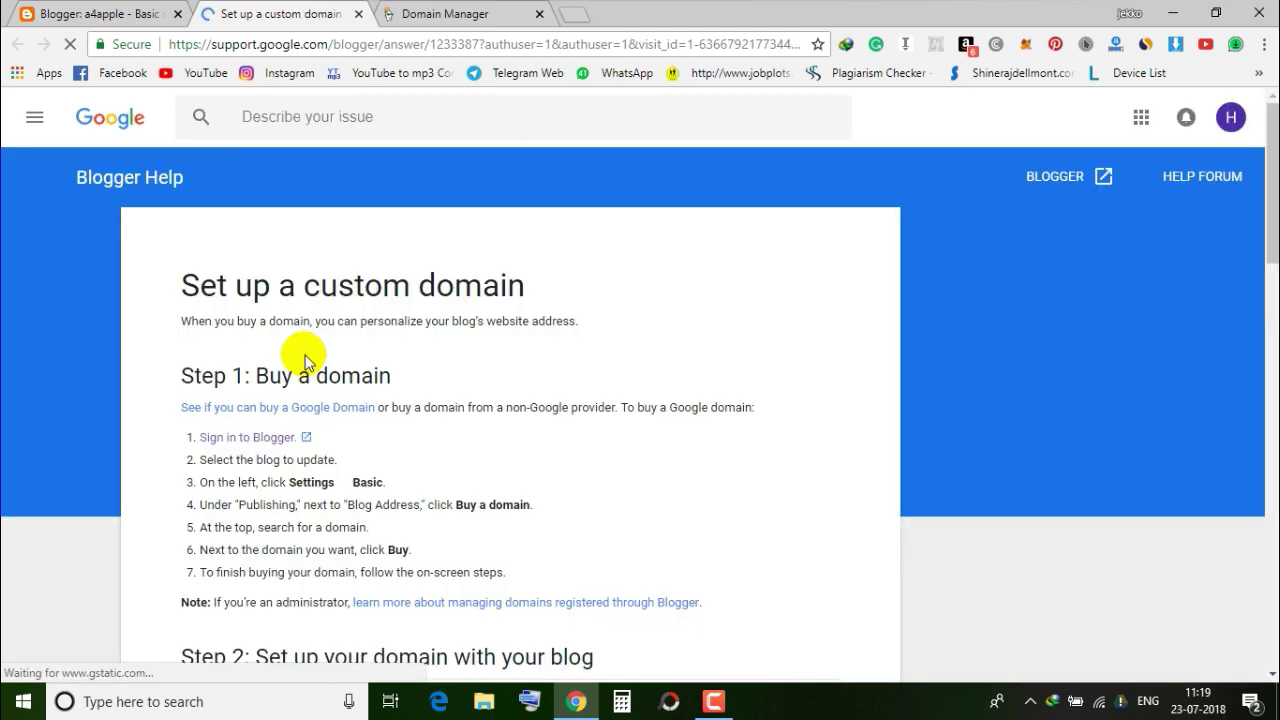
scroll(325, 352, "down", 4)
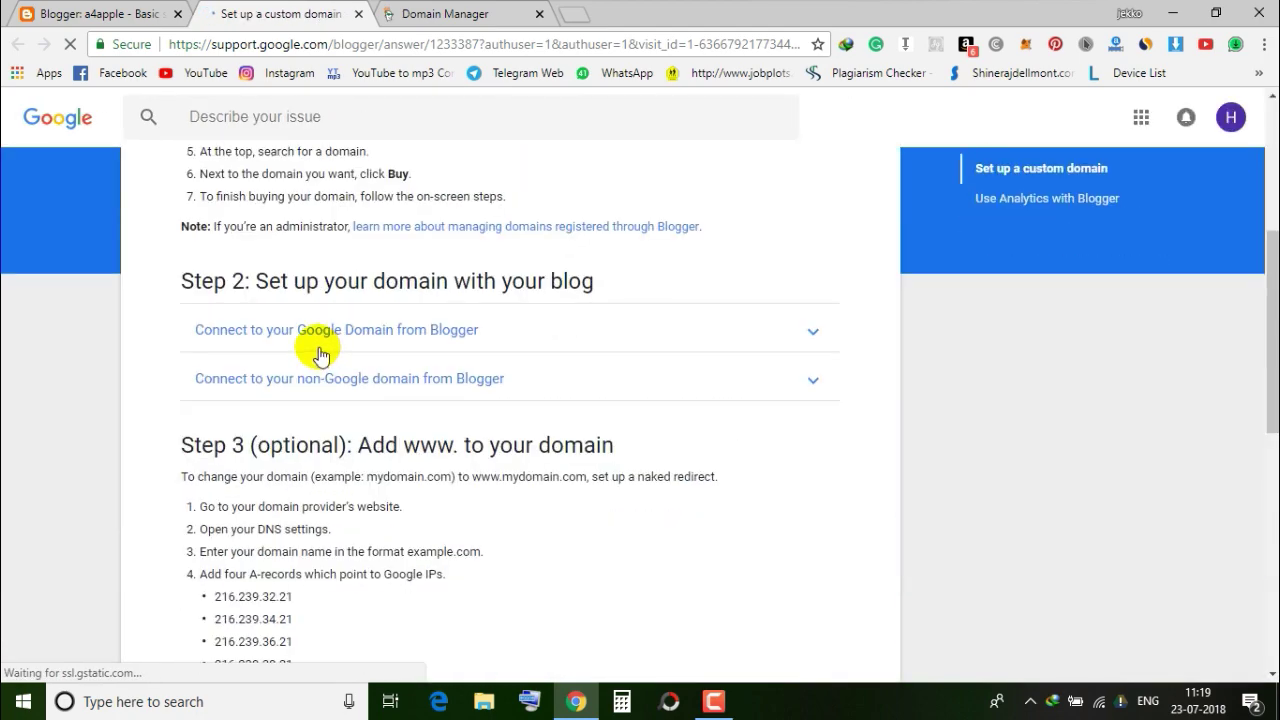
scroll(323, 355, "down", 2)
scroll(322, 342, "down", 1)
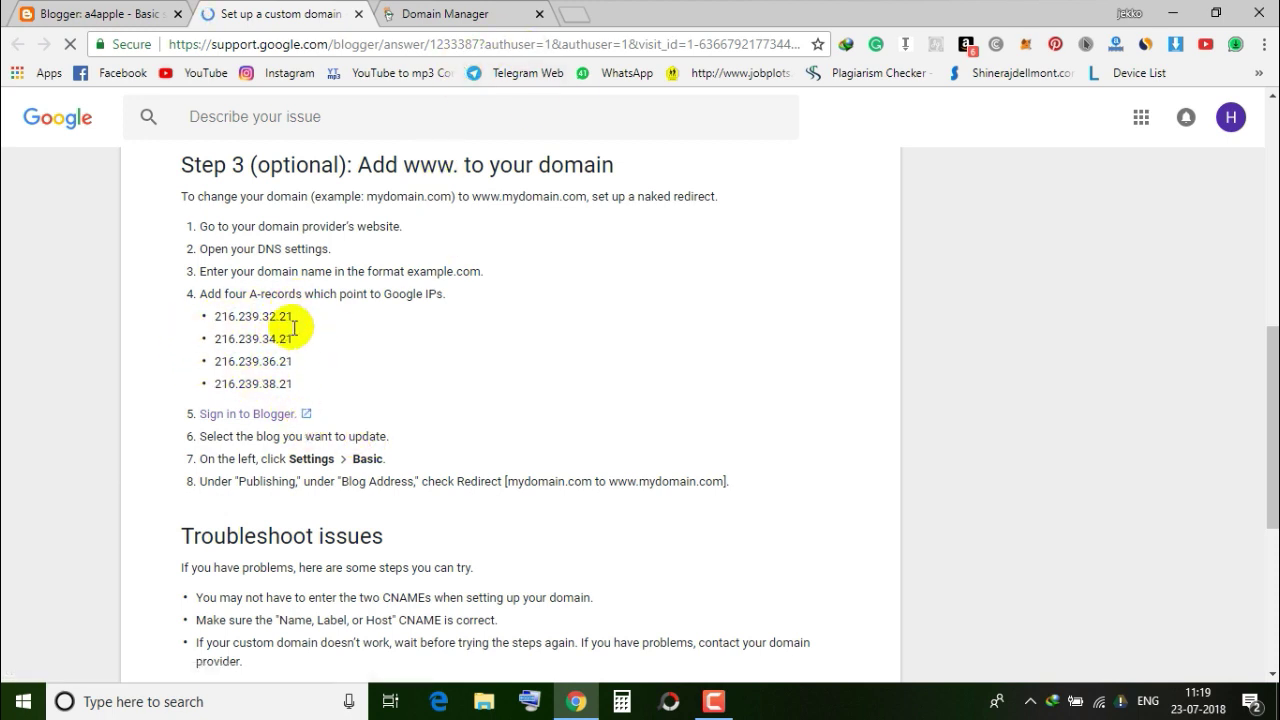
- Copy the first Google IP and save an A record in GoDaddy with host @ pointing to 216.239.32.21 and a 1 Hour TTL
left_click_drag(233, 315, 215, 316)
key("ctrl+c")
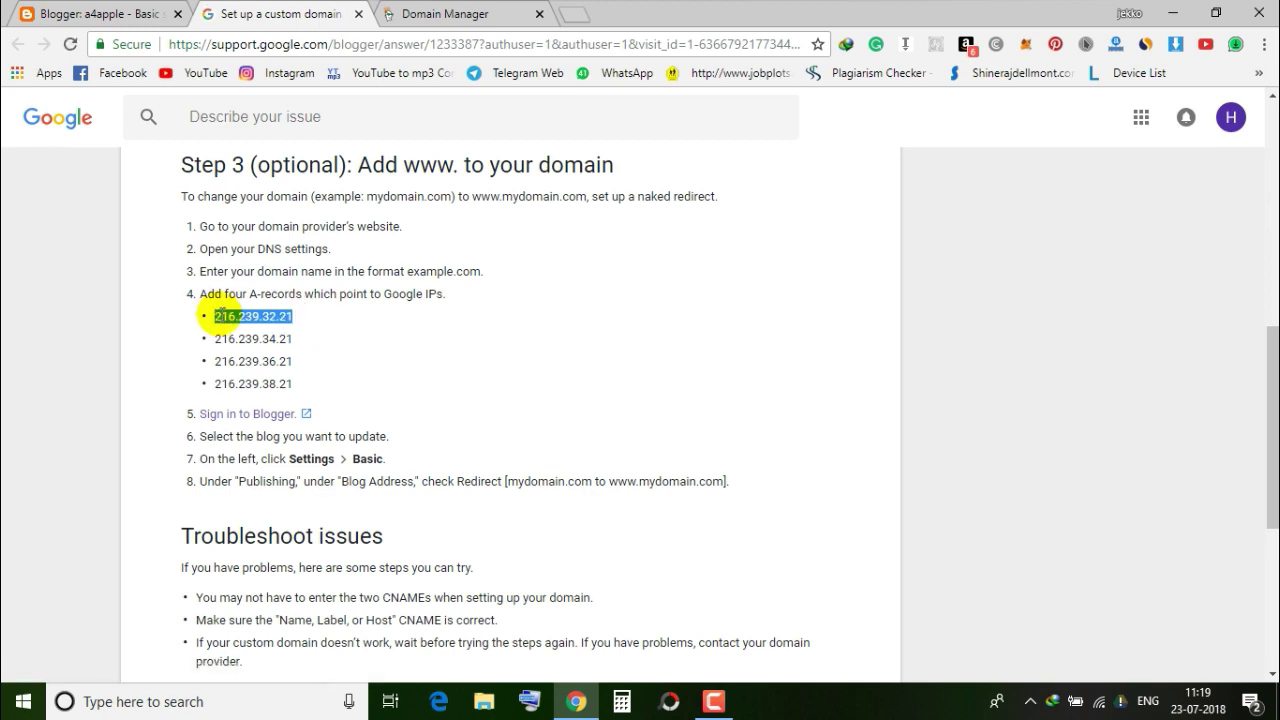
left_click(450, 14)
scroll(700, 300, "down", 5)
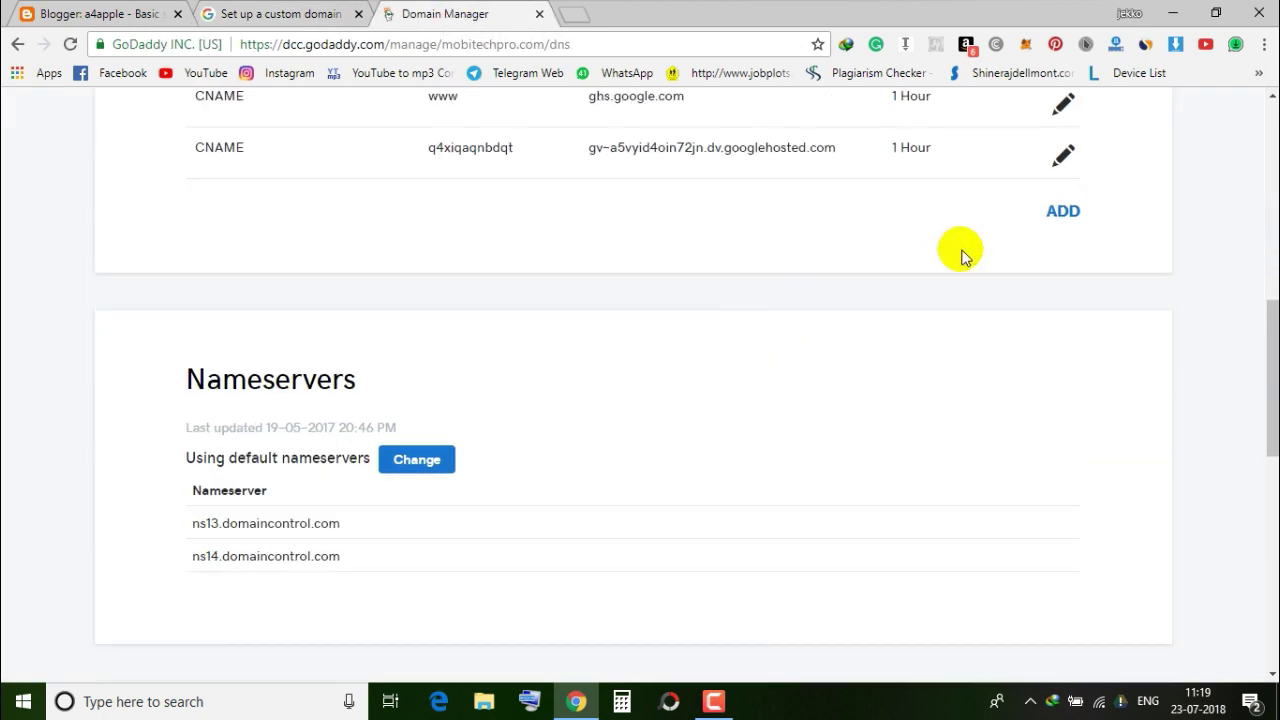
left_click(1066, 212)
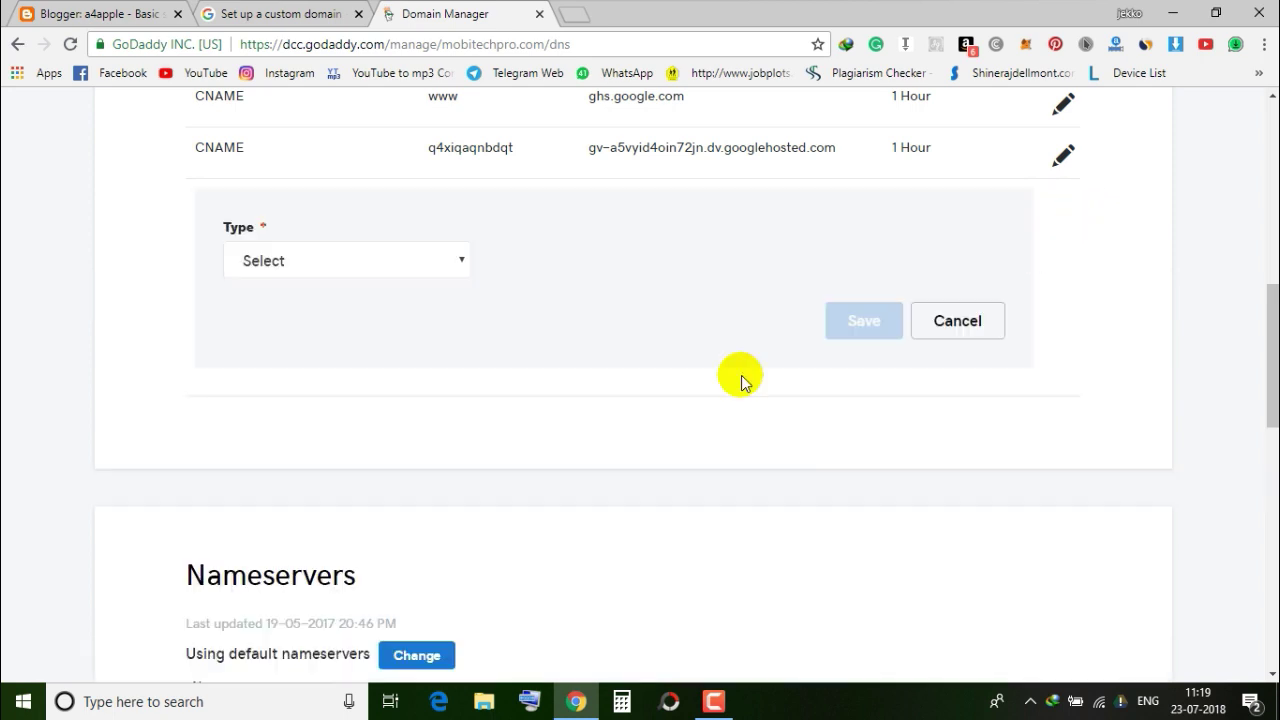
left_click(431, 277)
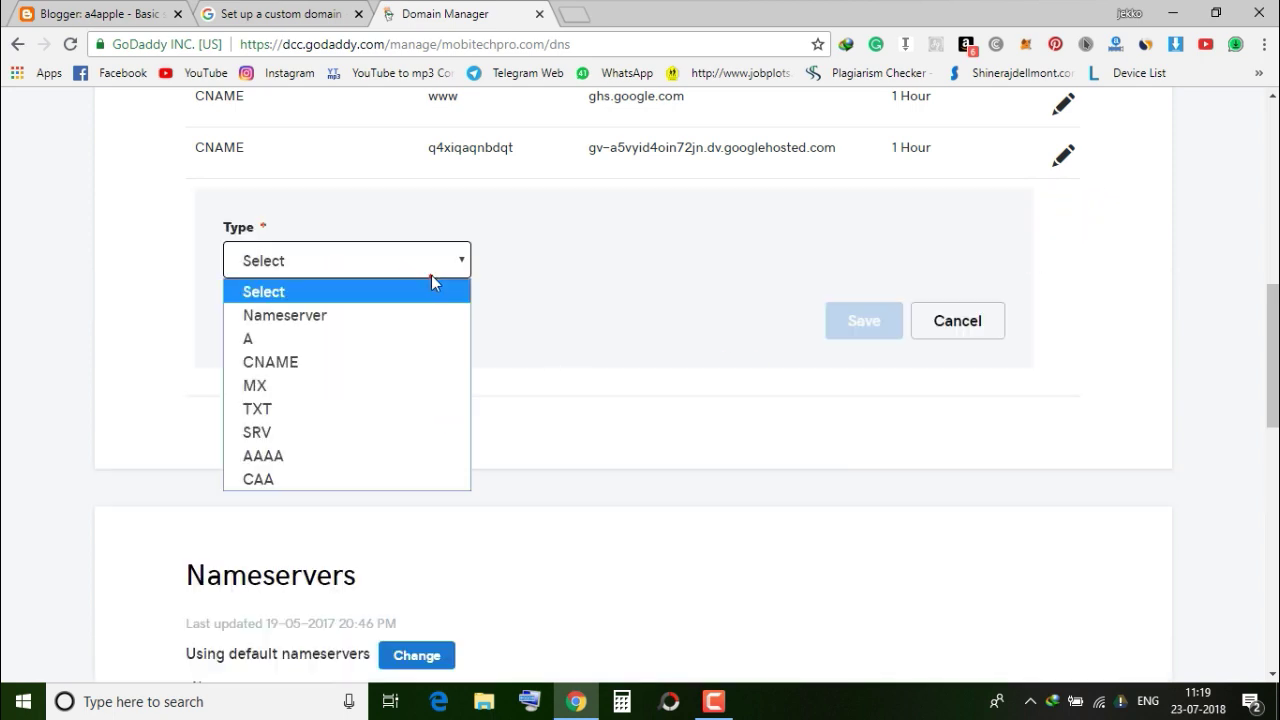
left_click(298, 344)
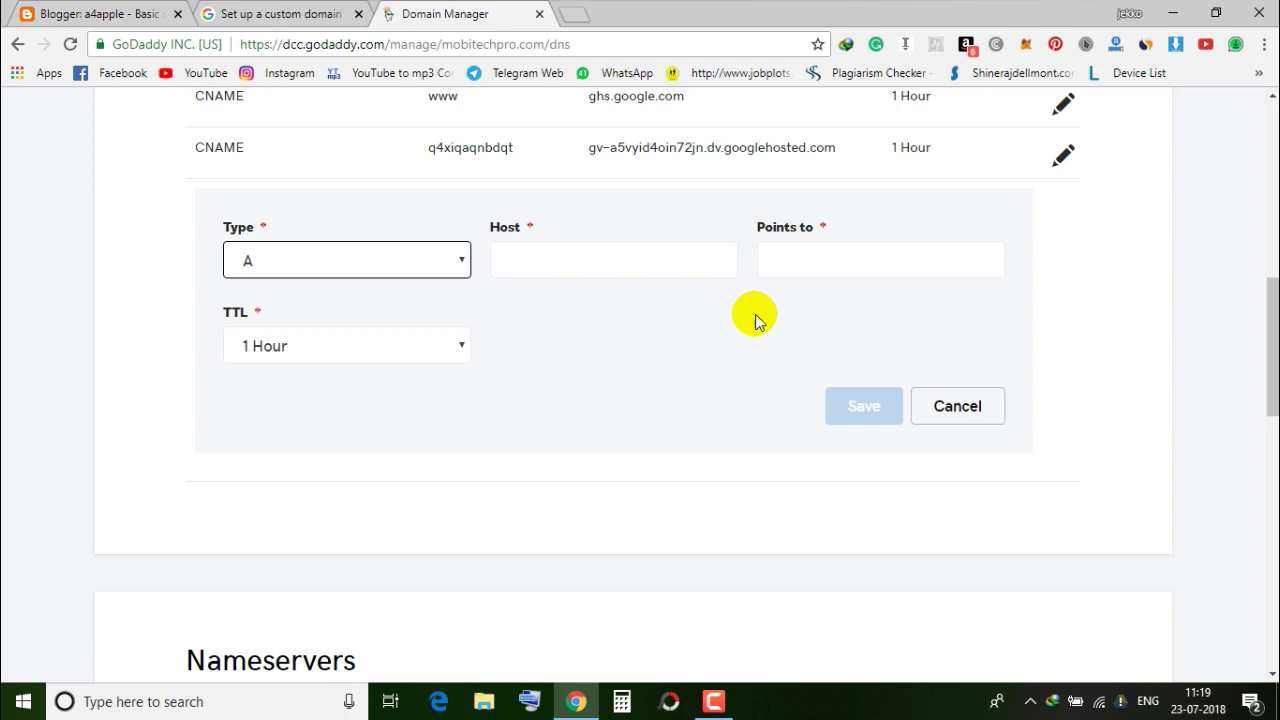
left_click(830, 261)
key("ctrl+v")
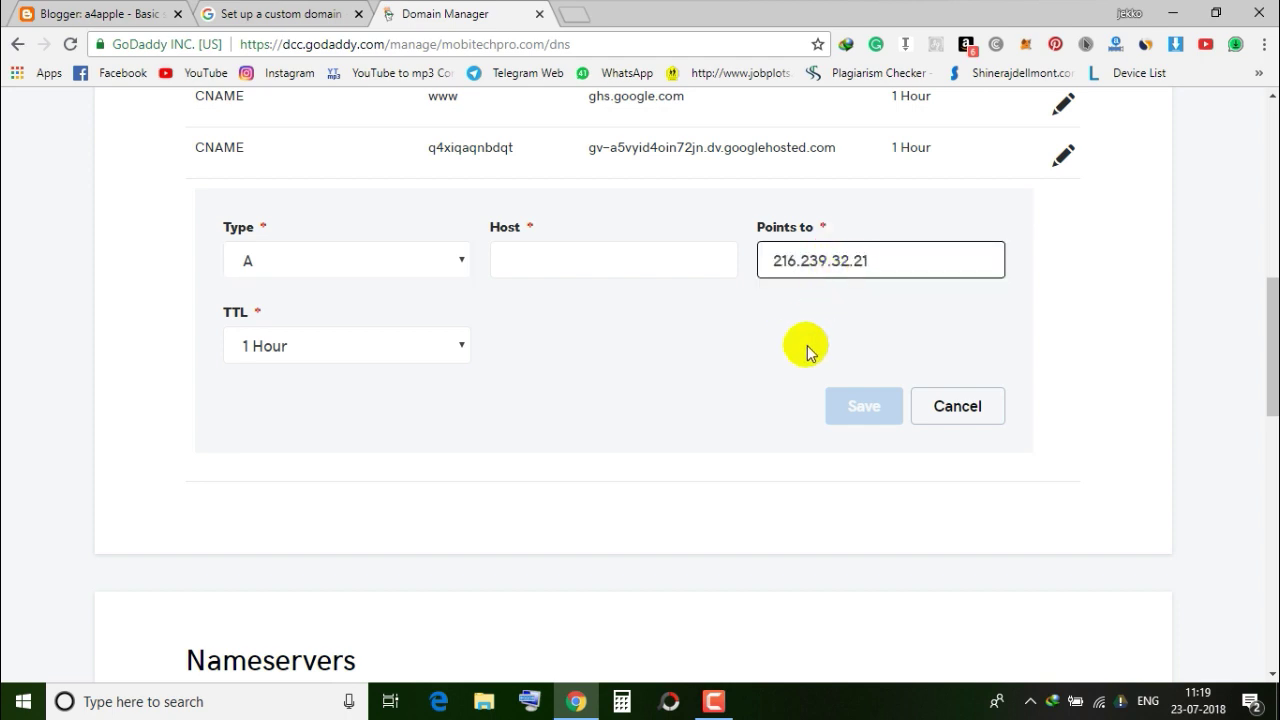
left_click(663, 266)
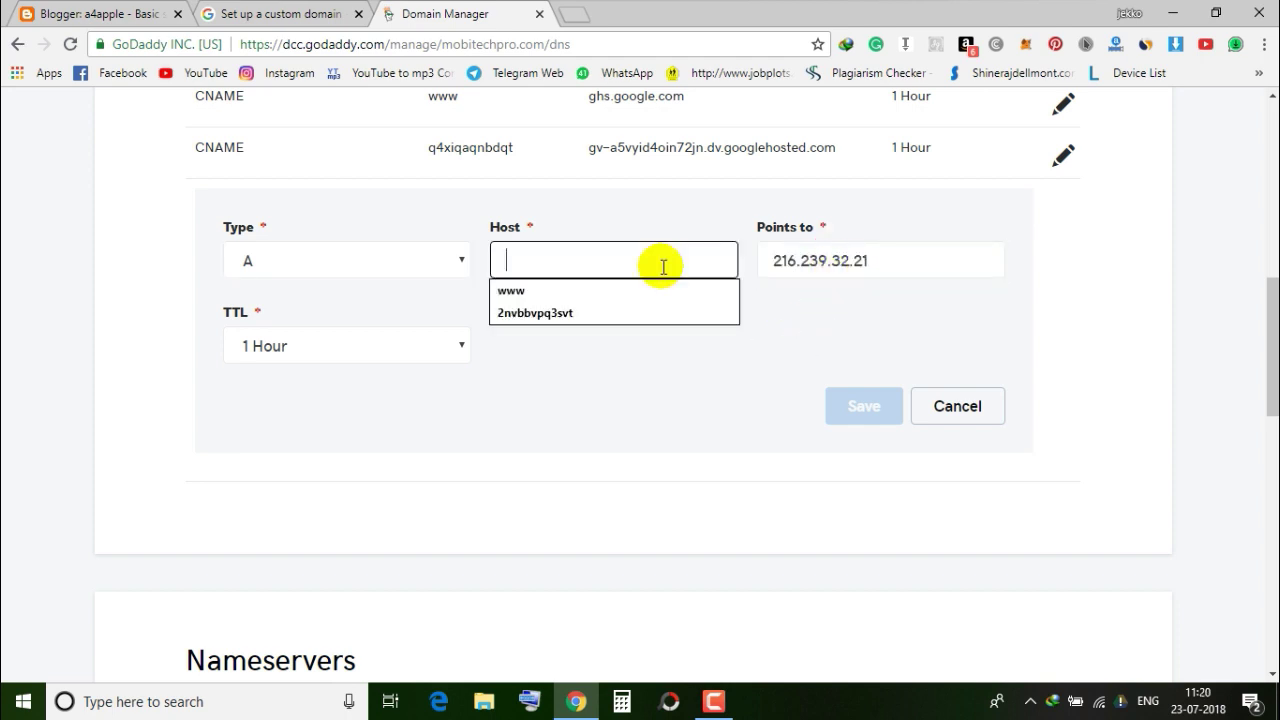
type("@")
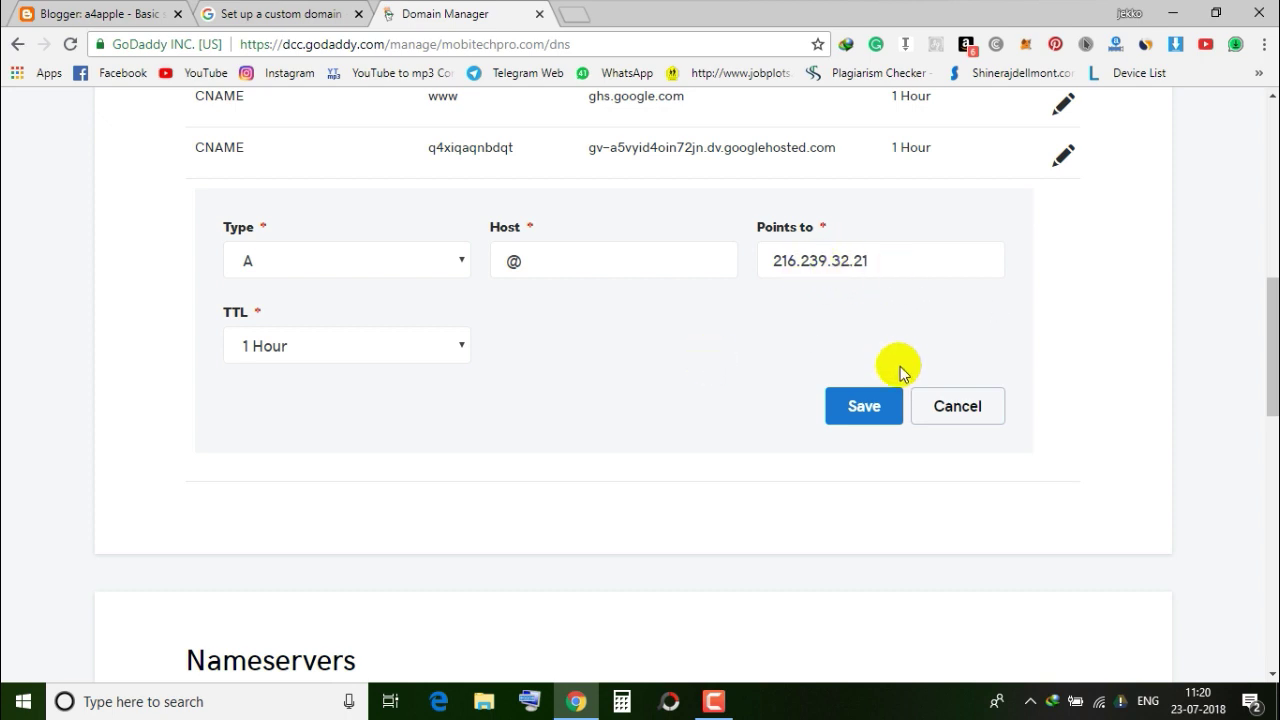
left_click(866, 414)
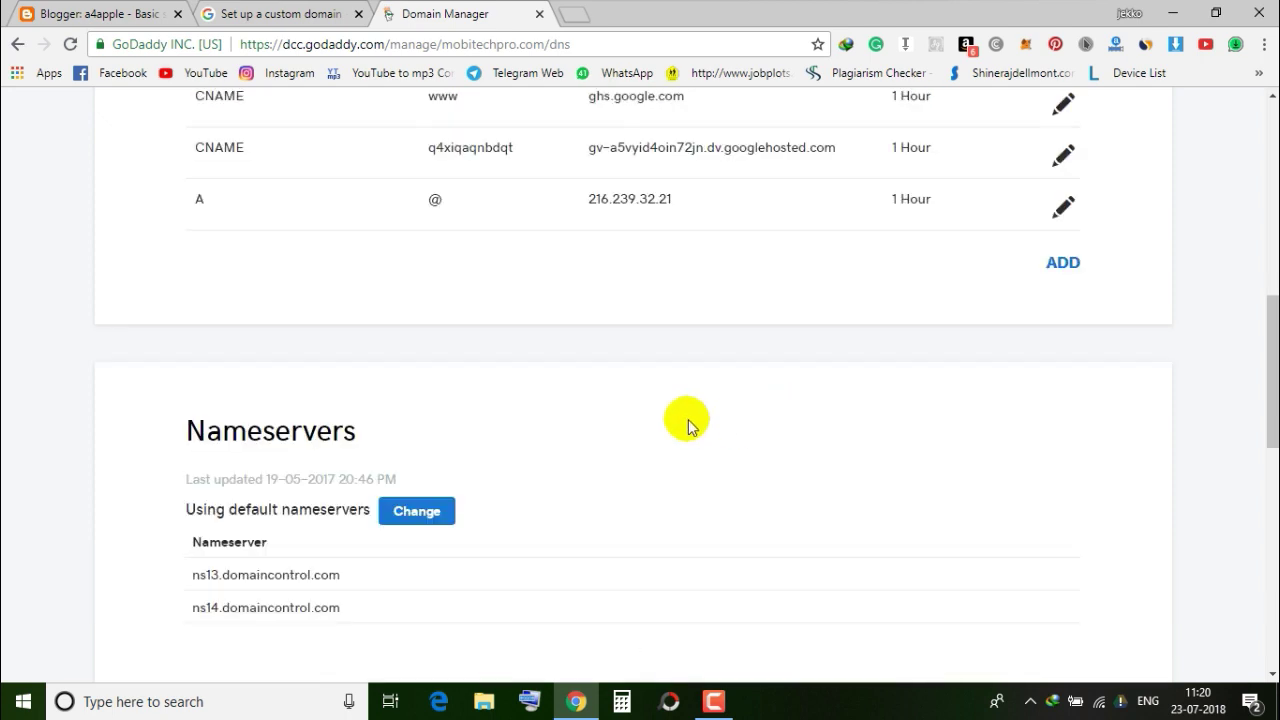
- Take the second Google IP from the help page and save another A record with host @ pointing to 216.239.34.21
left_click(240, 16)
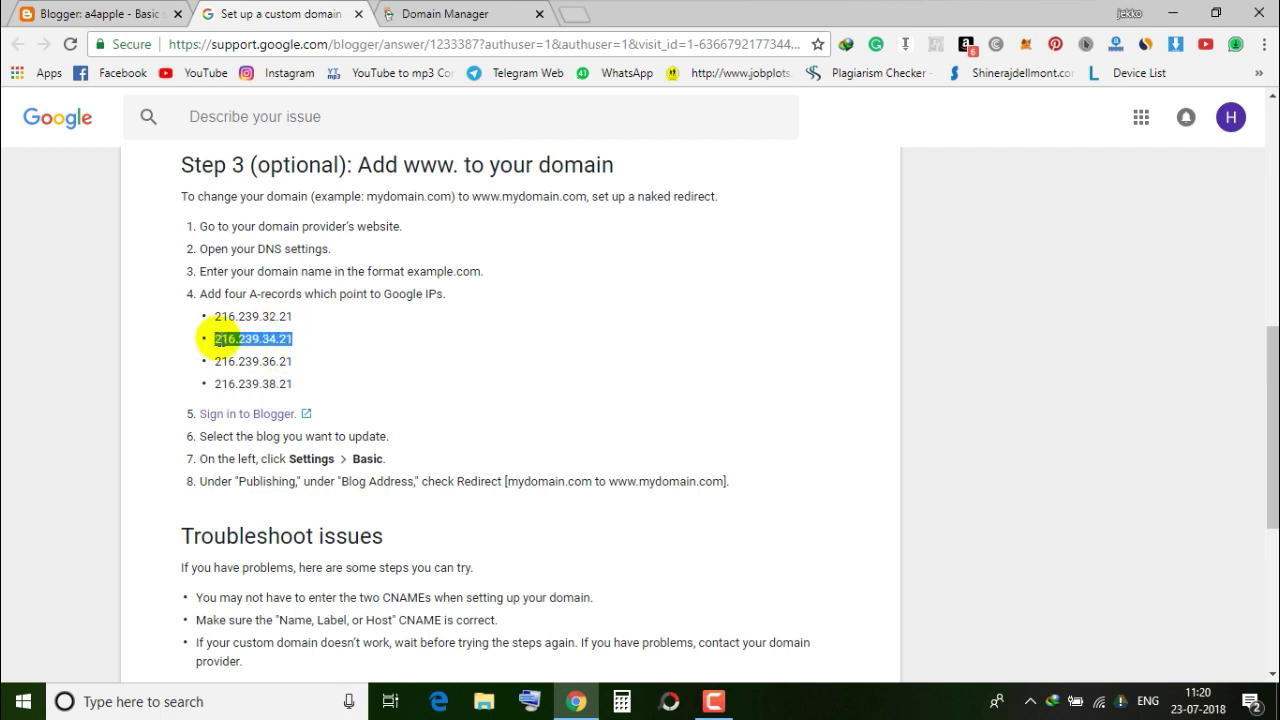
left_click(409, 12)
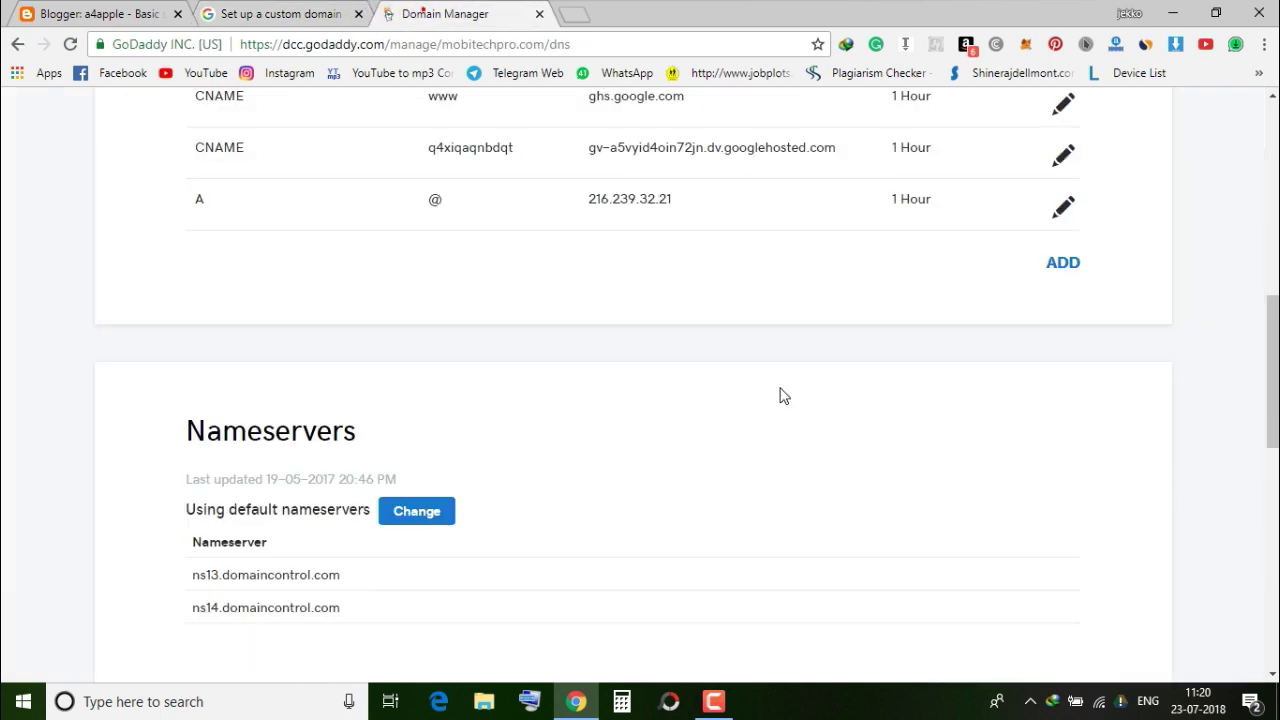
left_click(346, 312)
left_click(292, 392)
left_click(806, 310)
type("216.239.34.21")
left_click(654, 311)
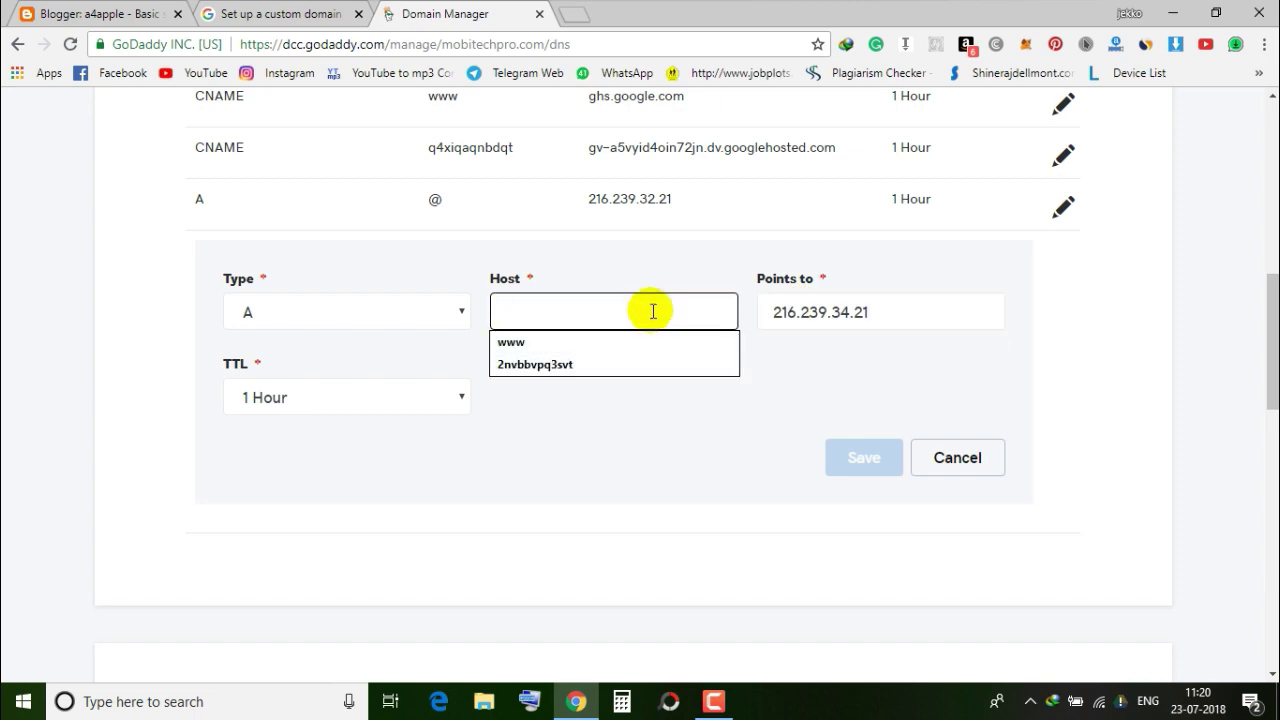
type("@")
left_click(864, 457)
- Copy the third Google IP from the help page and save an A record with host @ pointing to 216.239.36.21
left_click(280, 14)
left_click_drag(372, 360, 303, 360)
key("ctrl+c")
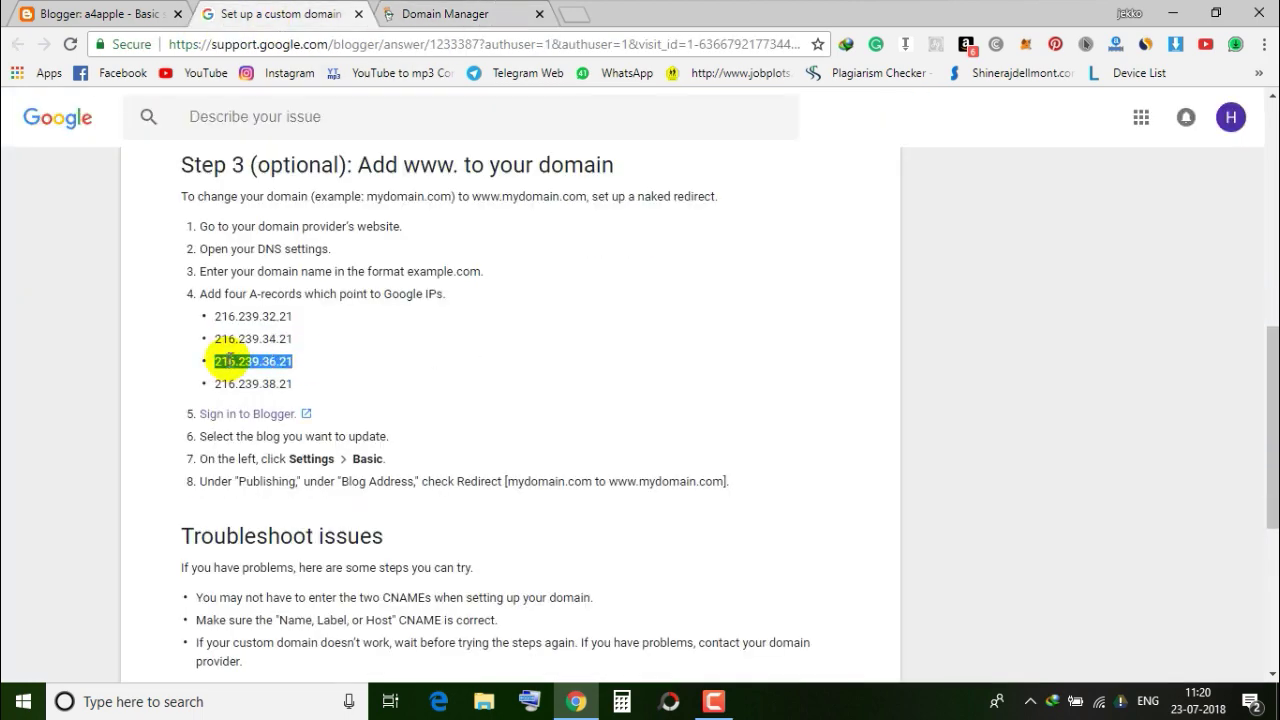
left_click(460, 14)
left_click(1060, 315)
left_click(420, 374)
left_click(420, 458)
left_click(780, 365)
key("ctrl+v")
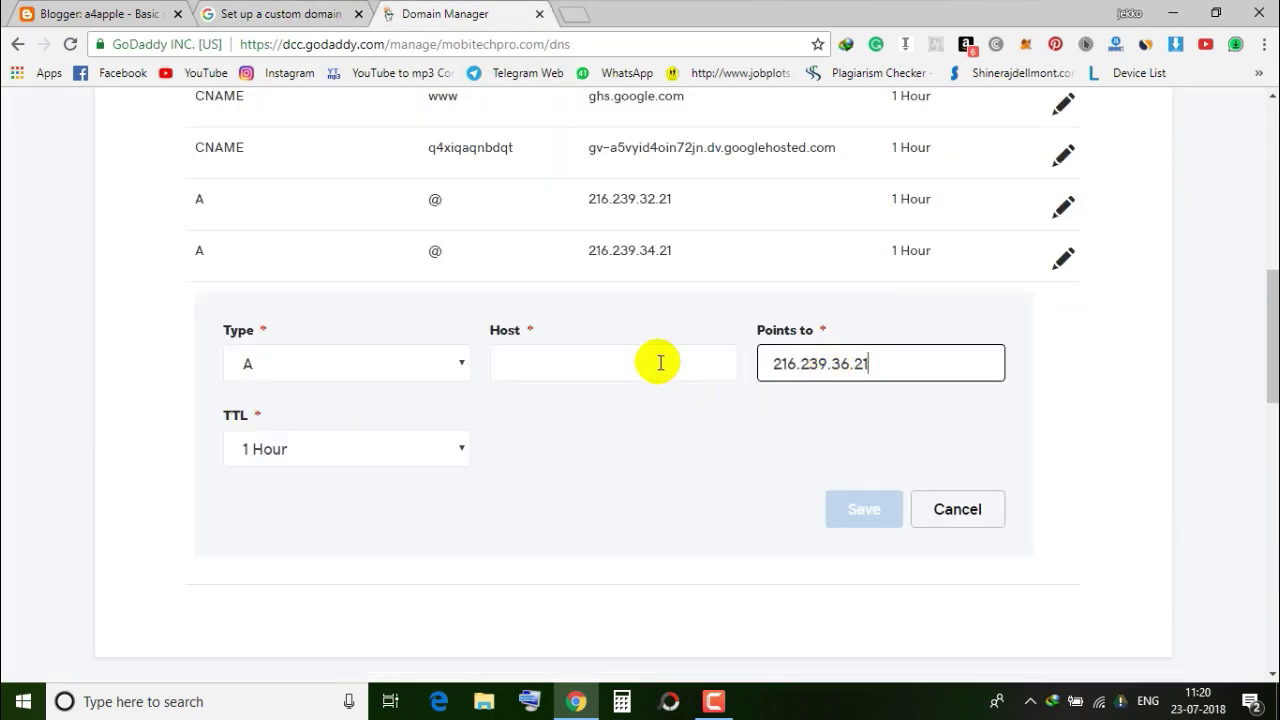
left_click(657, 363)
type("@")
left_click(864, 509)
- Take the fourth Google IP from the help page and save an A record with host @ pointing to 216.239.38.21
left_click(280, 14)
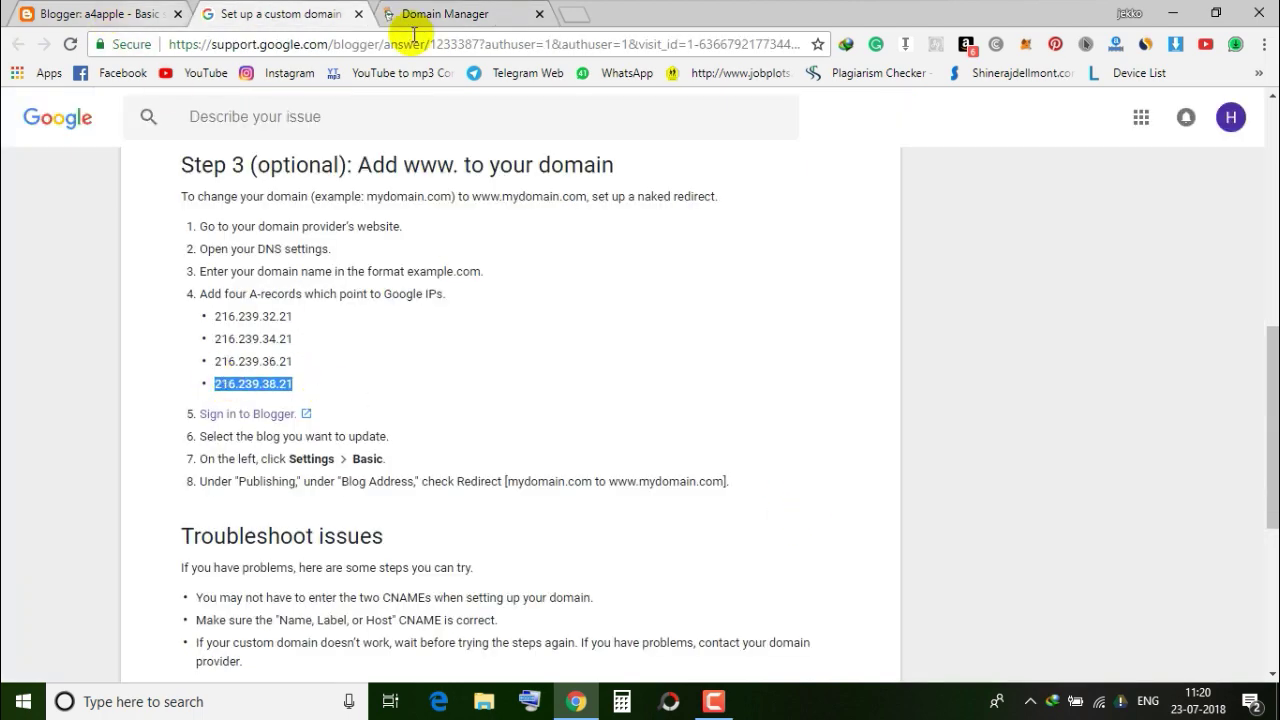
left_click(440, 14)
left_click(1060, 362)
left_click(346, 415)
left_click(263, 491)
left_click(920, 415)
type("216.239.38.21")
left_click(586, 415)
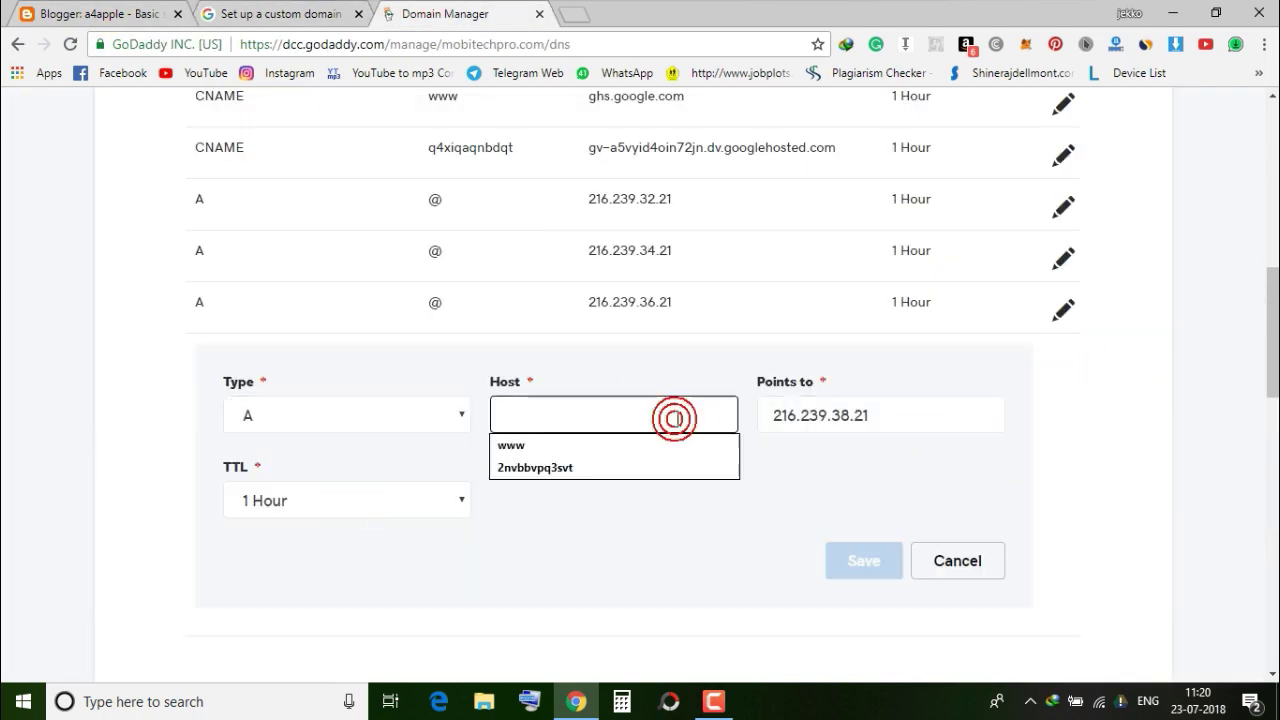
type("@")
left_click(866, 562)
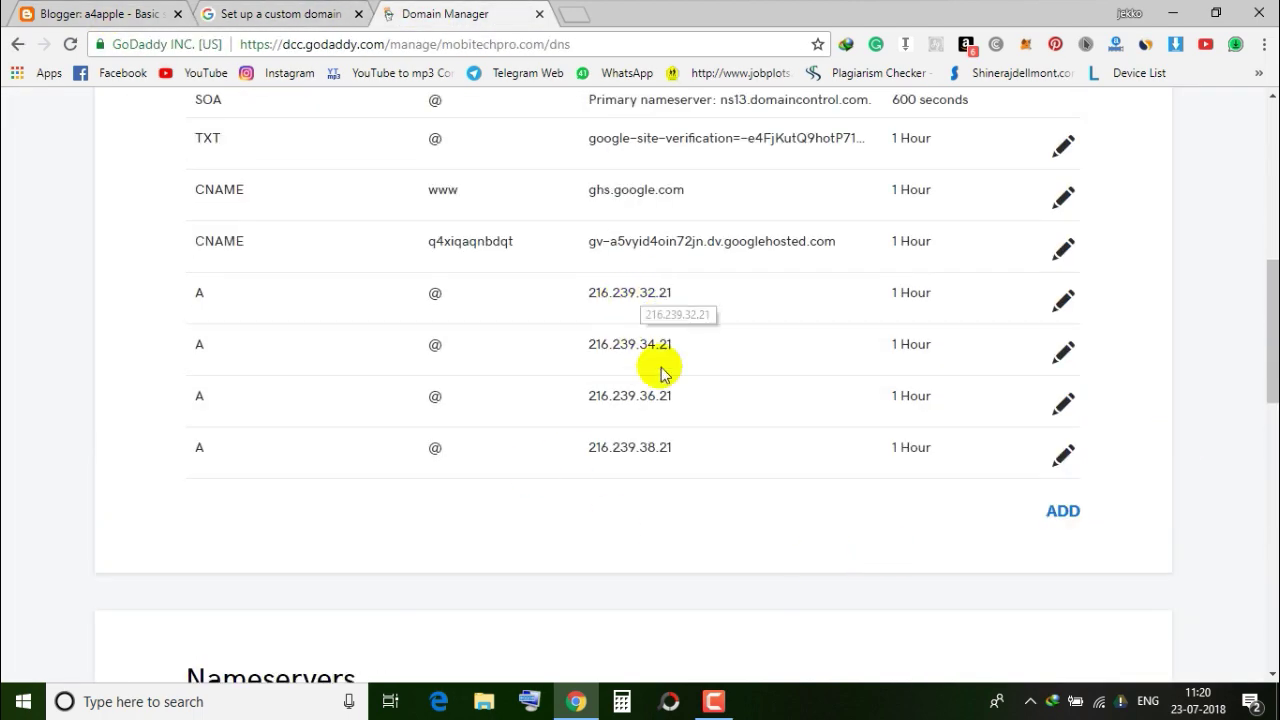
scroll(462, 400, "up", 2)
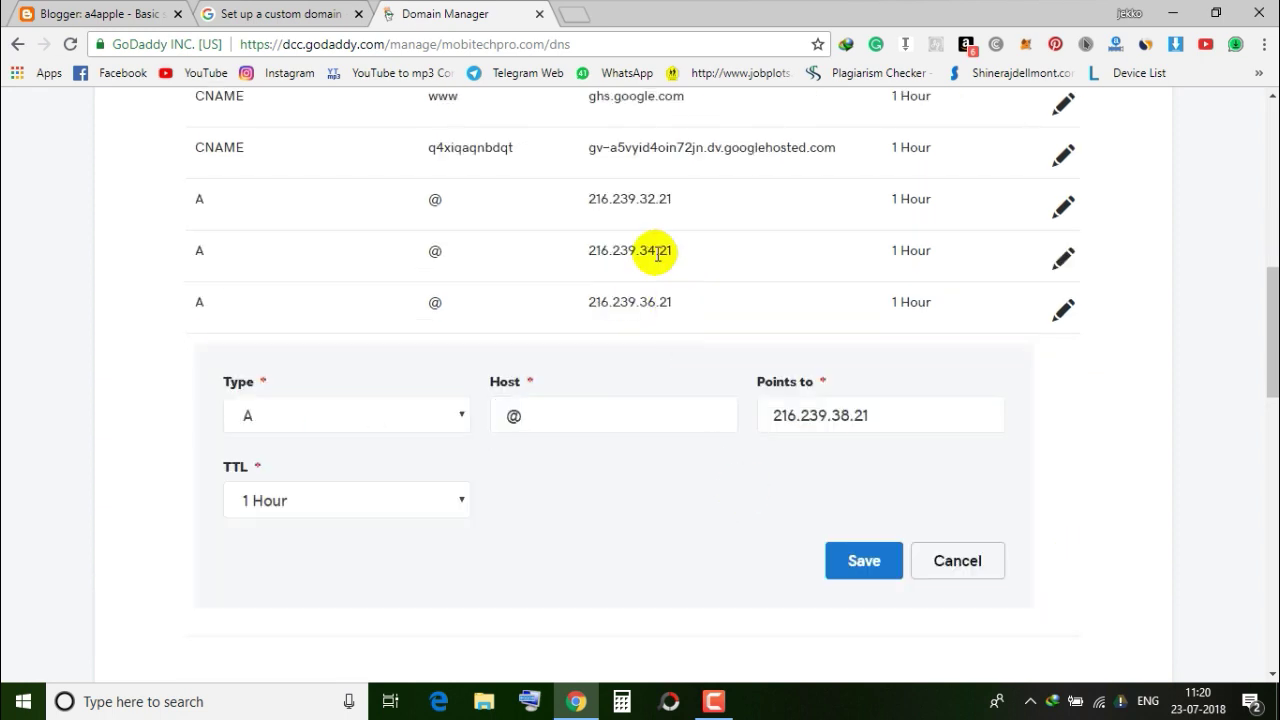
left_click(868, 566)
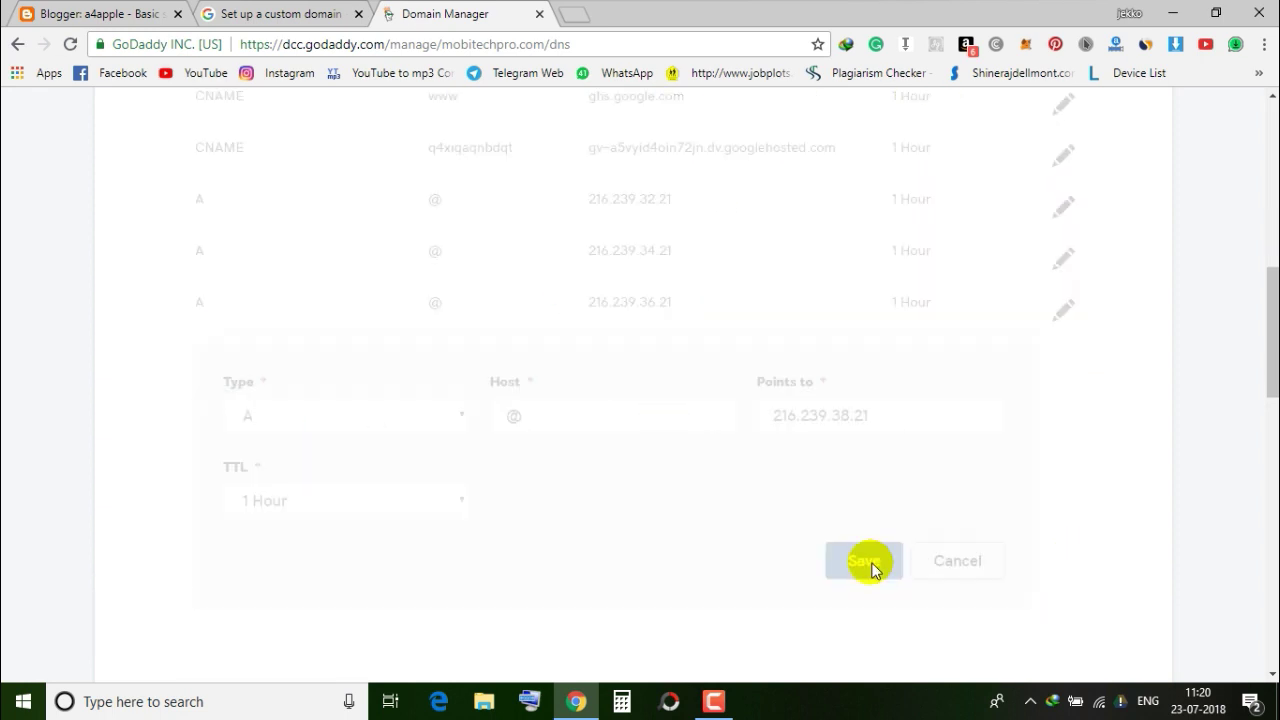
- Review the CNAME and A records in mobitechpro.com's DNS list, and return to Blogger's third party domain settings
scroll(880, 548, "up", 1)
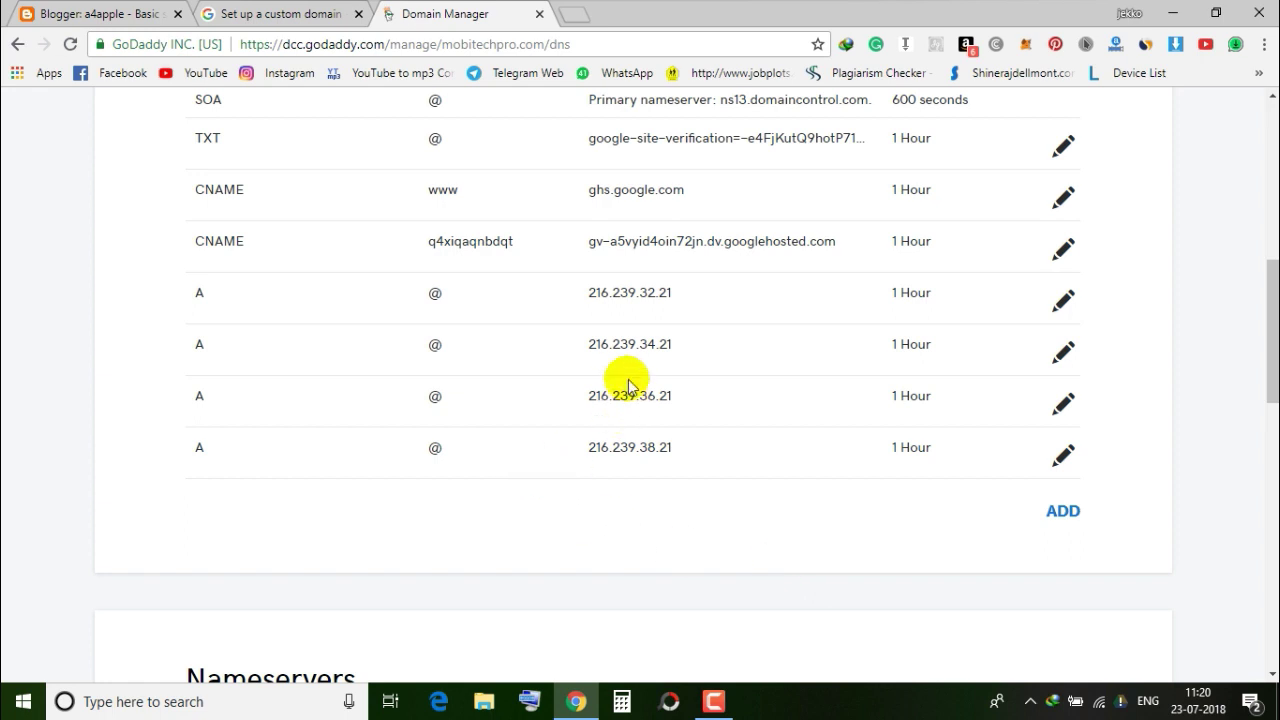
scroll(650, 445, "up", 2)
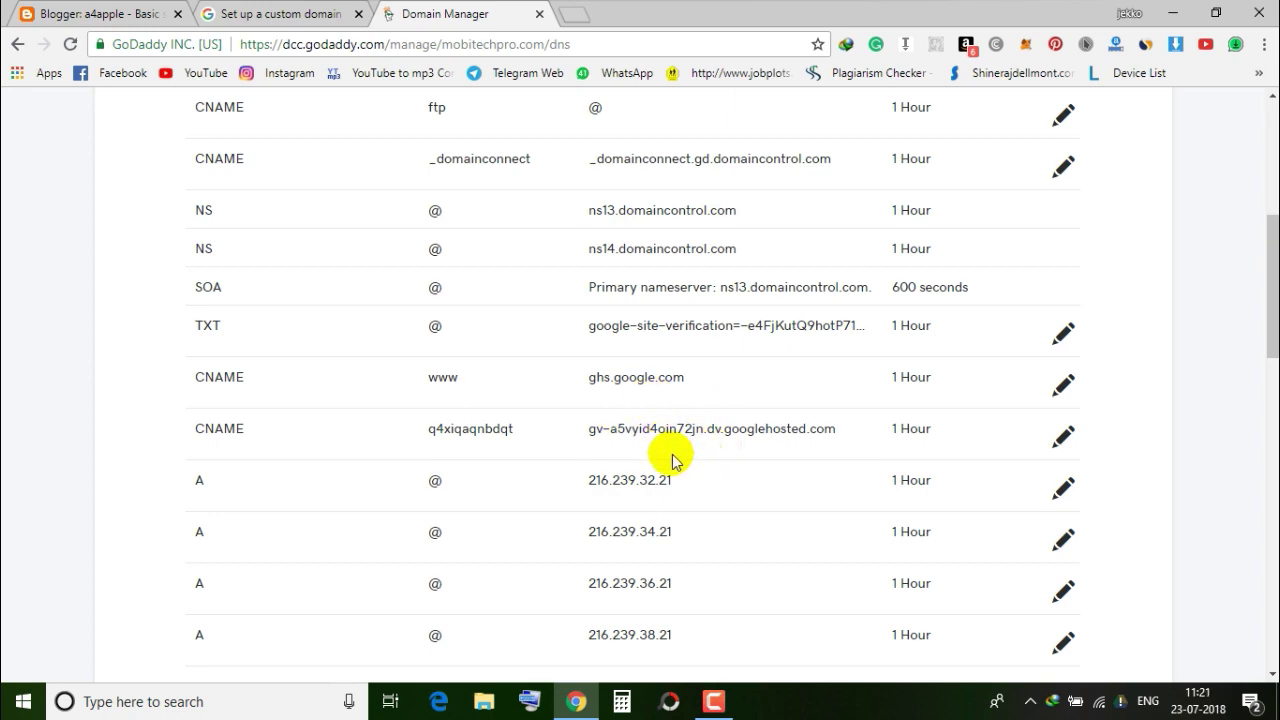
scroll(670, 452, "up", 5)
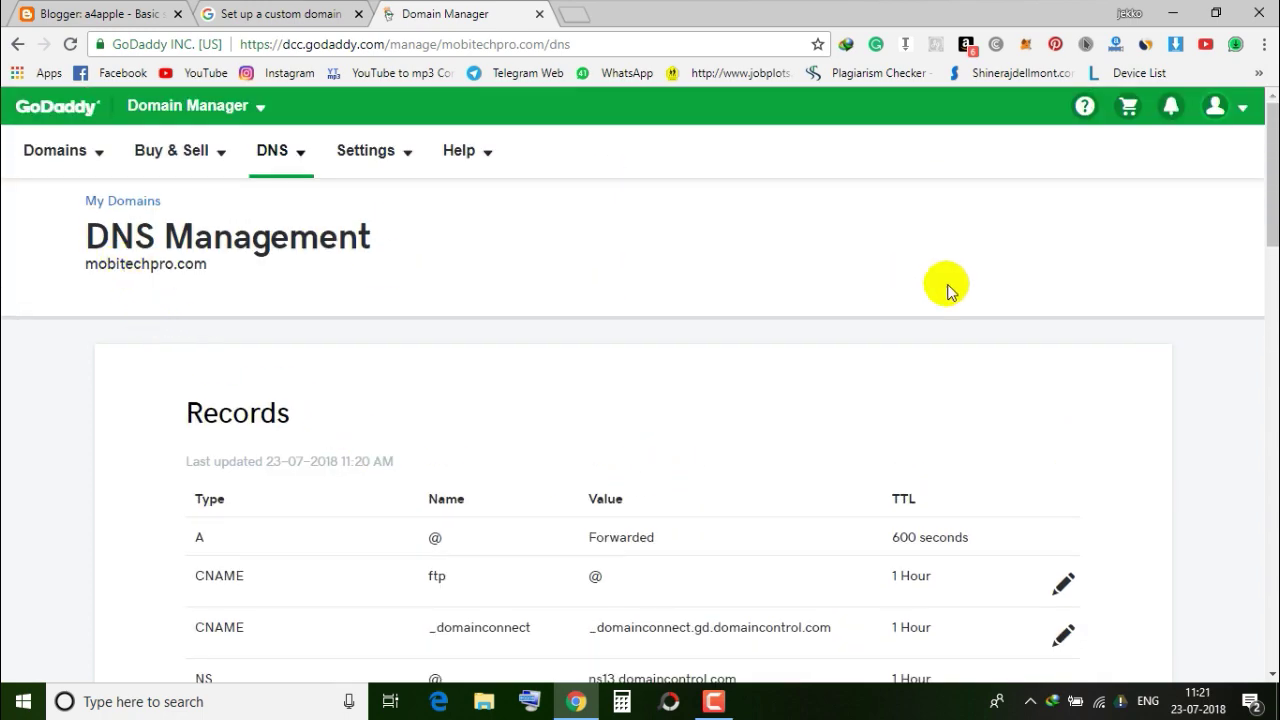
scroll(1020, 371, "down", 2)
scroll(791, 394, "down", 8)
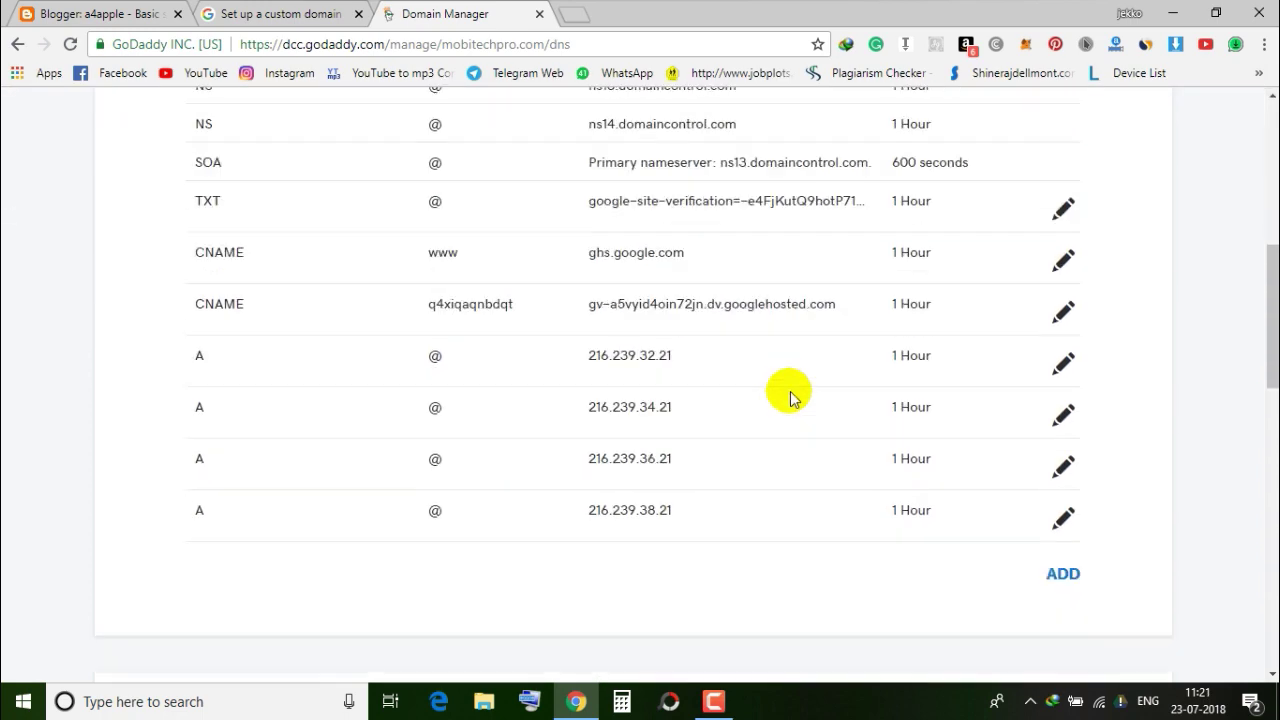
scroll(588, 355, "down", 2)
scroll(689, 364, "up", 12)
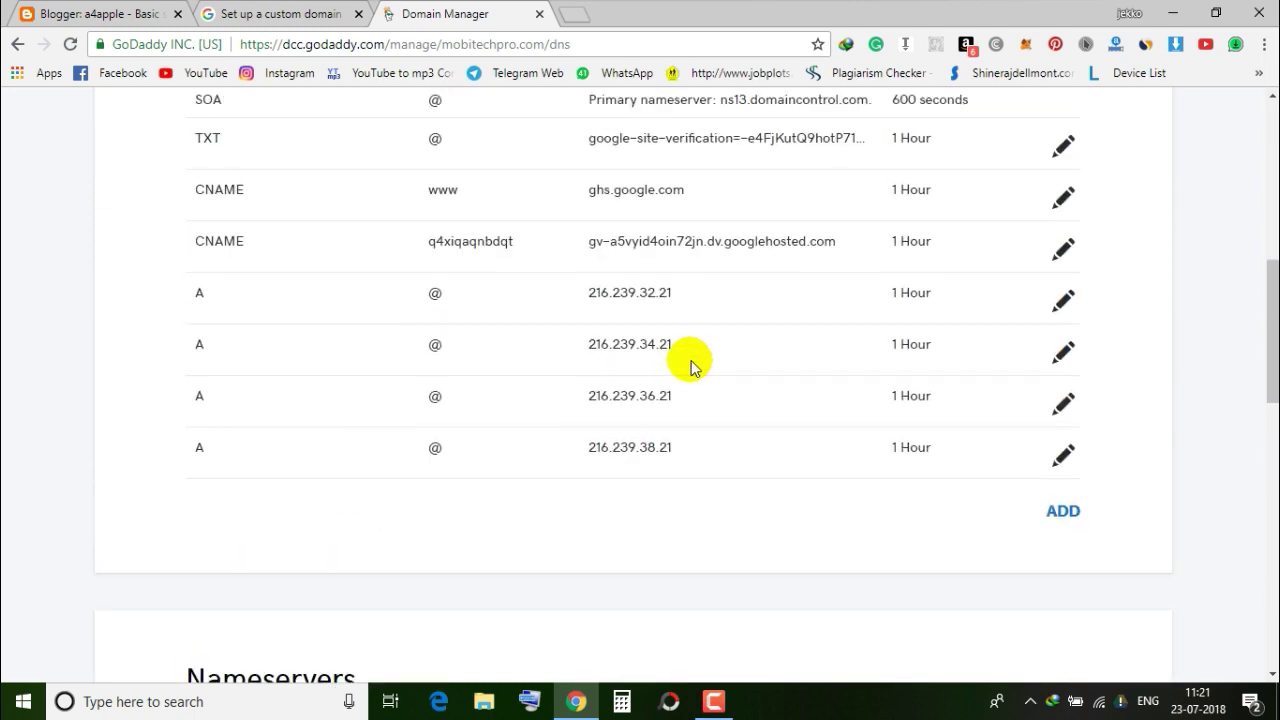
left_click(119, 22)
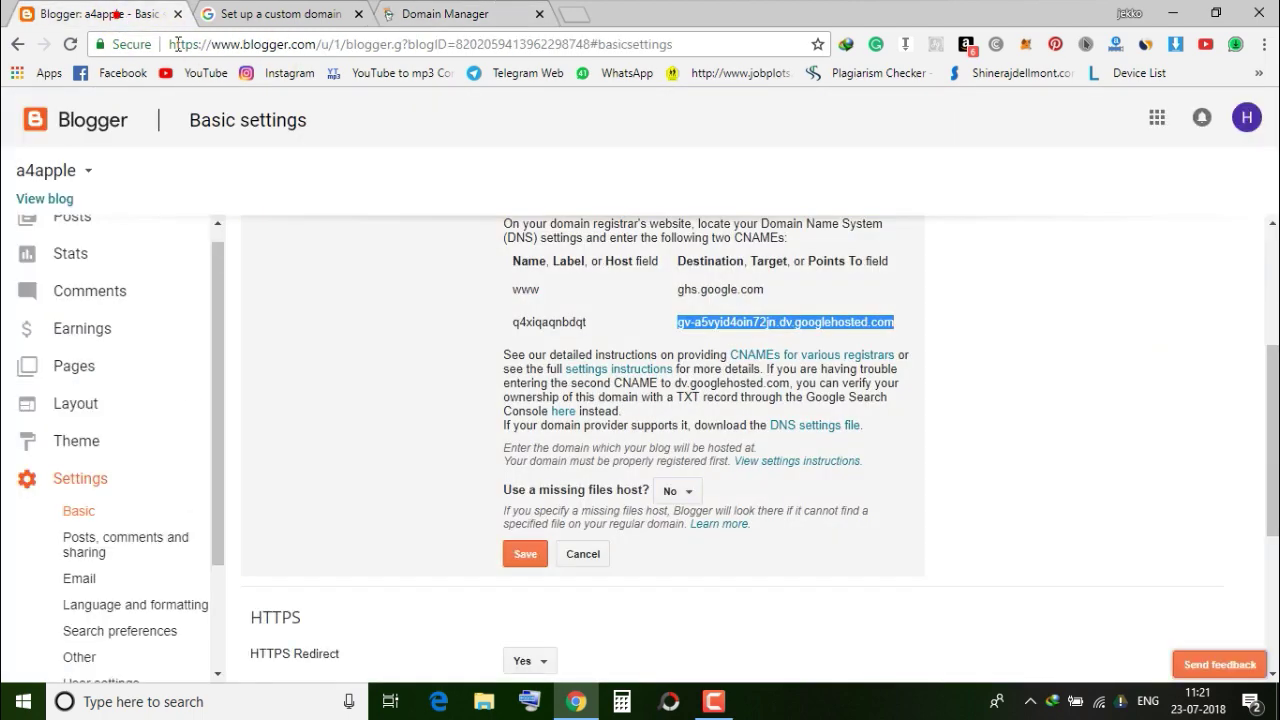
left_click(376, 337)
scroll(371, 345, "up", 2)
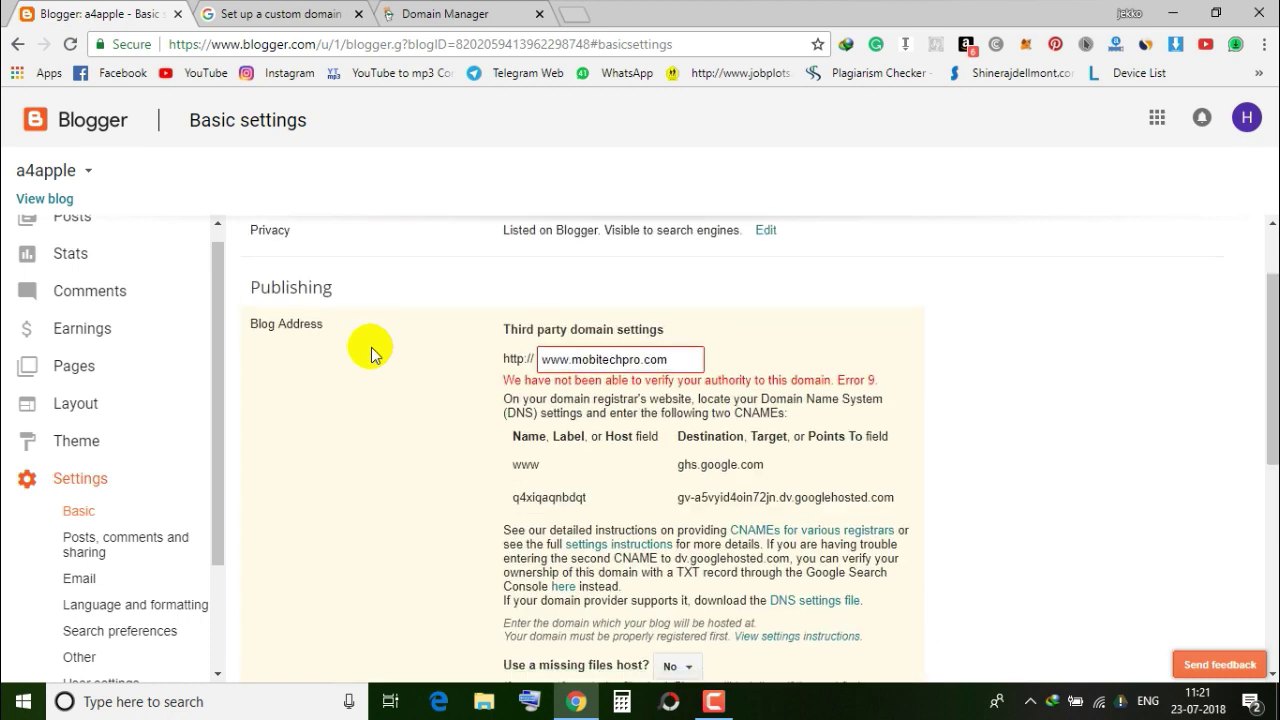
scroll(371, 347, "down", 3)
left_click(527, 463)
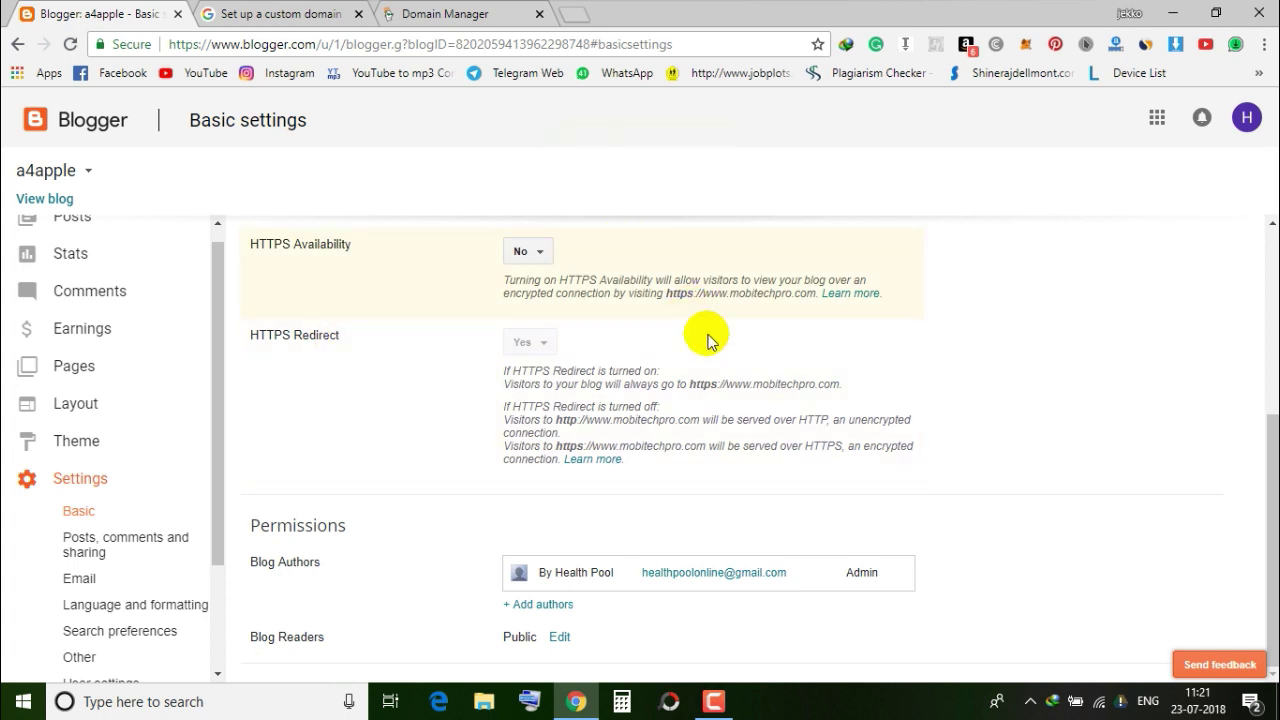
scroll(457, 427, "up", 2)
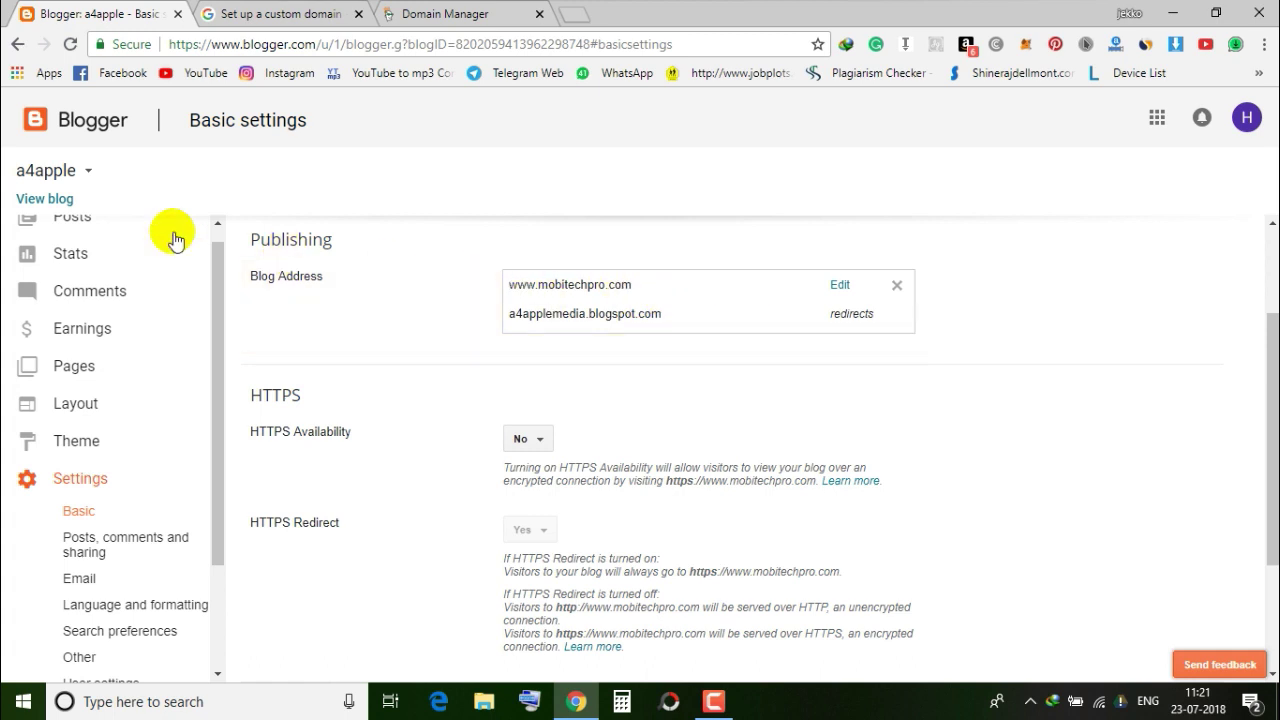
left_click(55, 199)
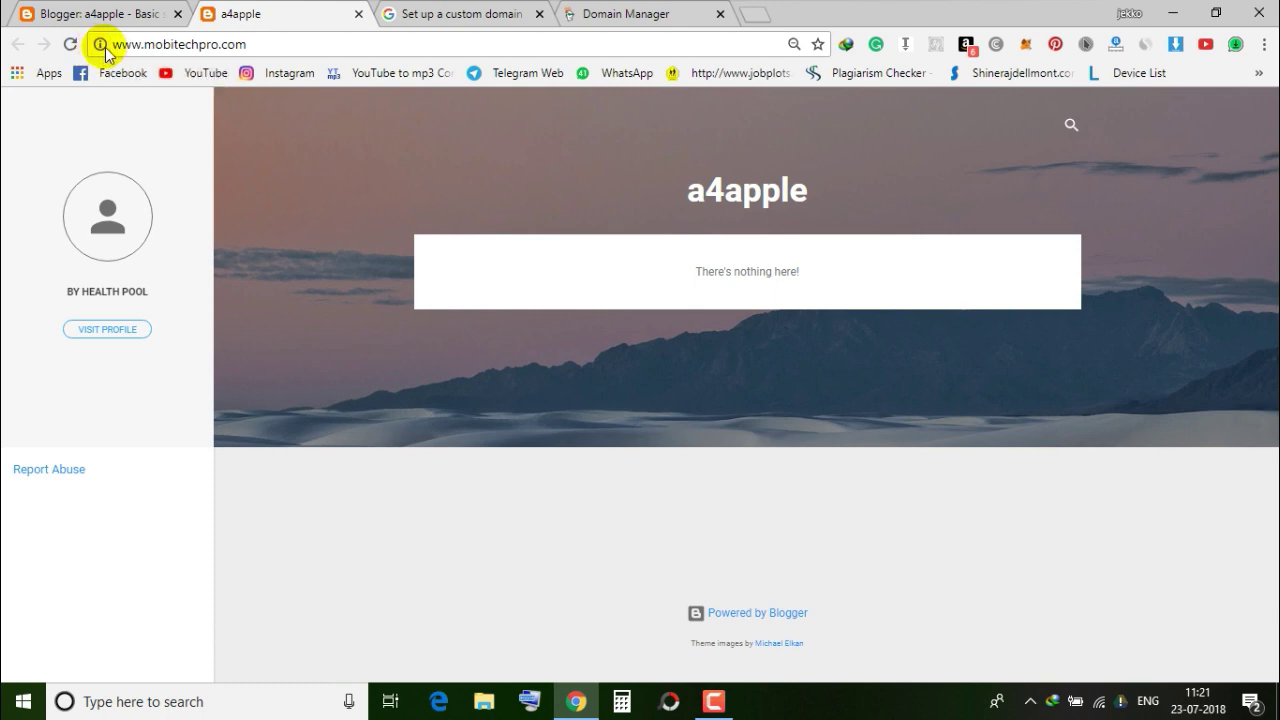
- Return to the blog's basic settings and set HTTPS Availability to Yes
left_click(106, 16)
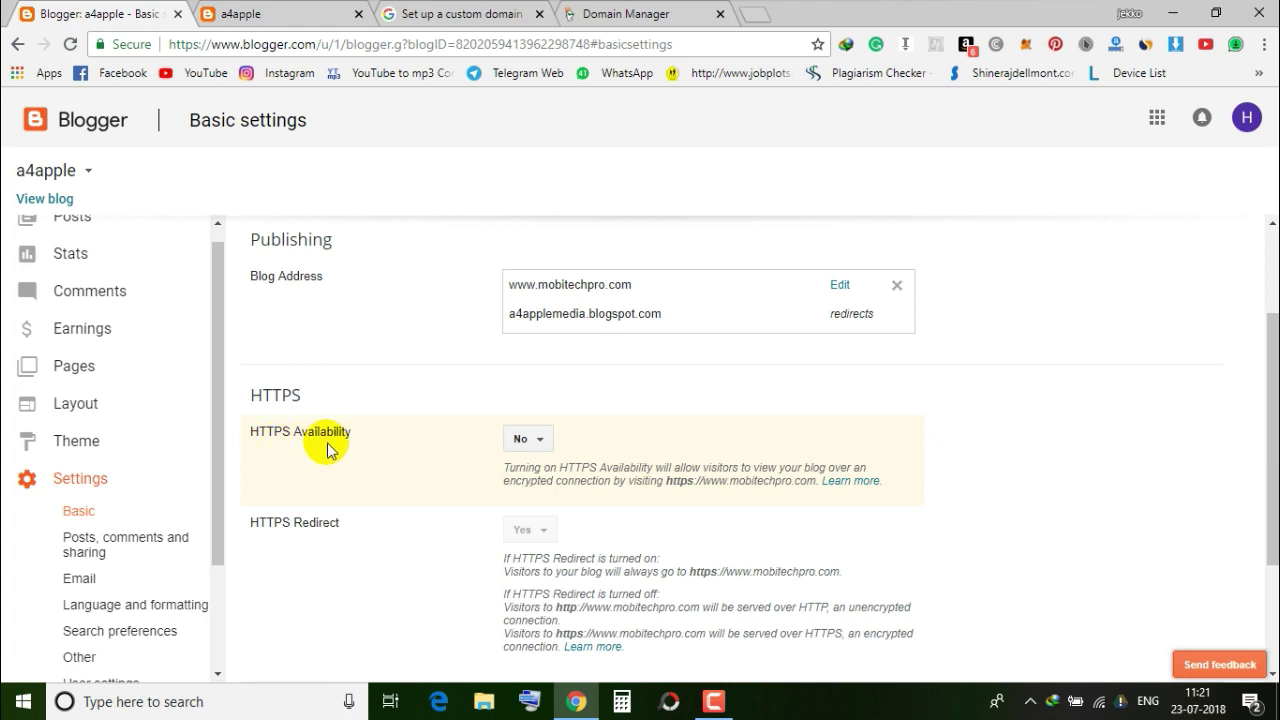
left_click(546, 442)
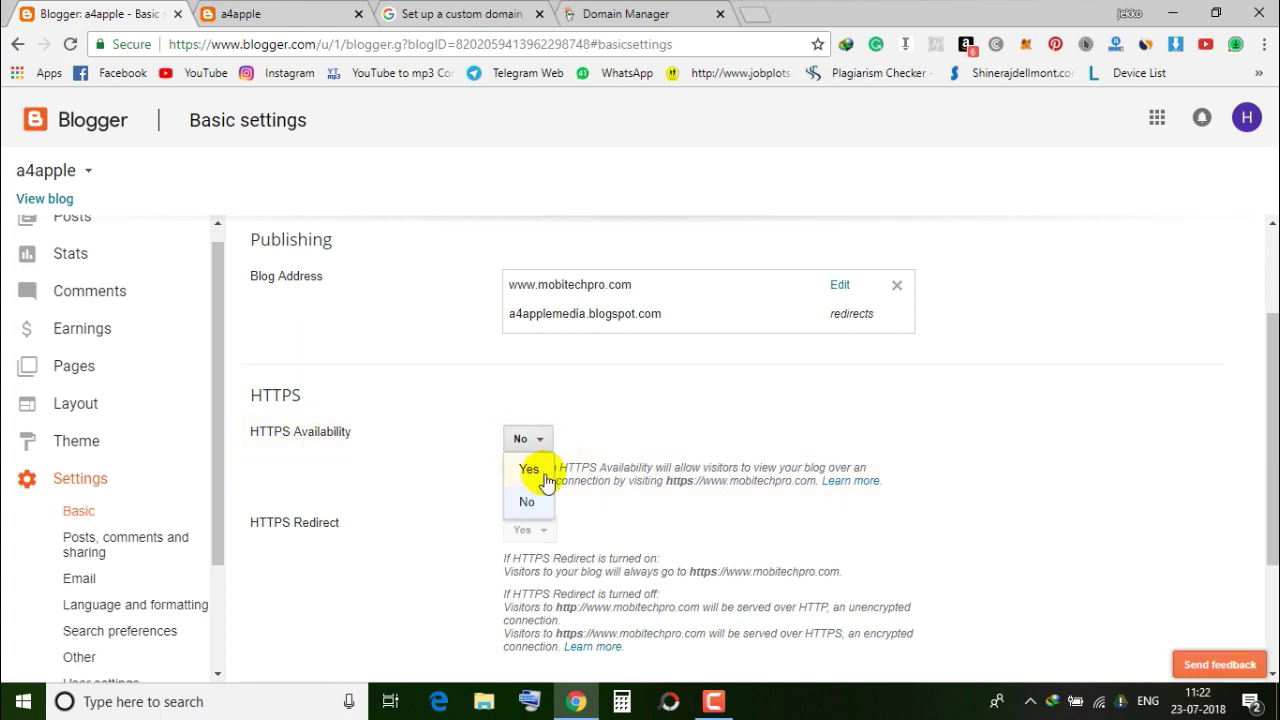
left_click(530, 470)
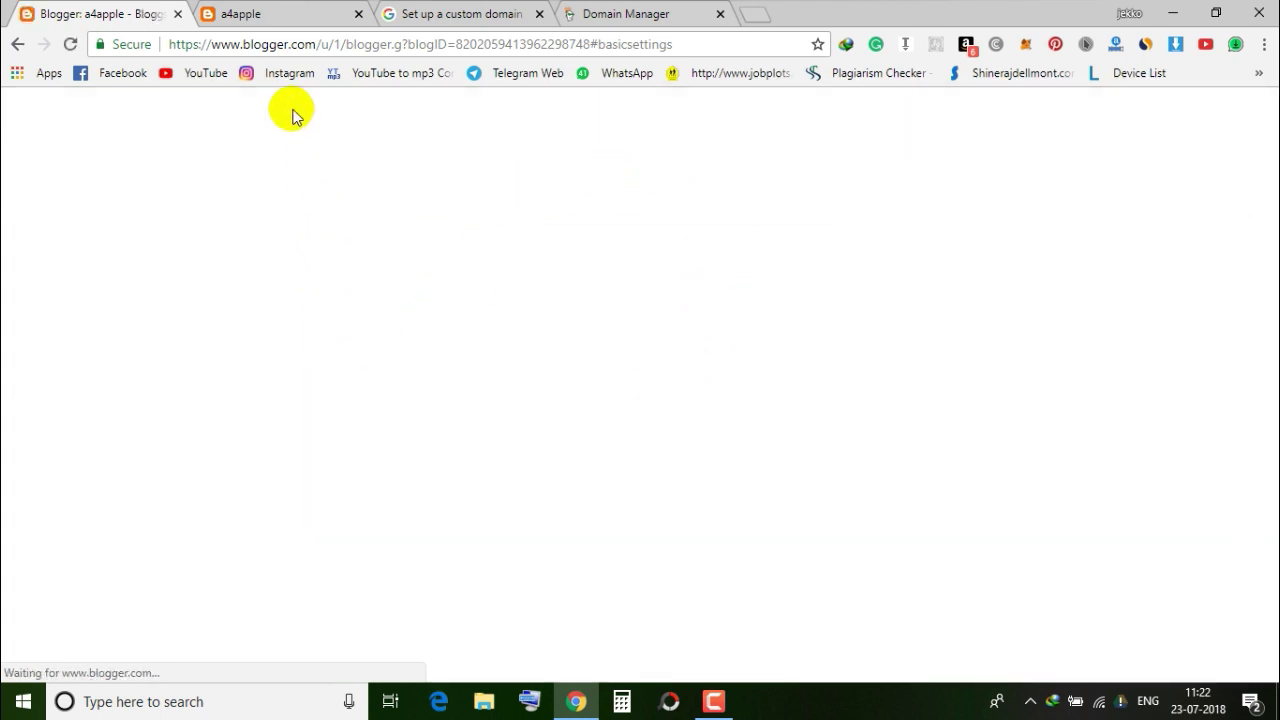
- Reload the page and compare the live blog's address with the HTTPS Availability, HTTPS Redirect and Blog Address settings
left_click(265, 14)
left_click(71, 44)
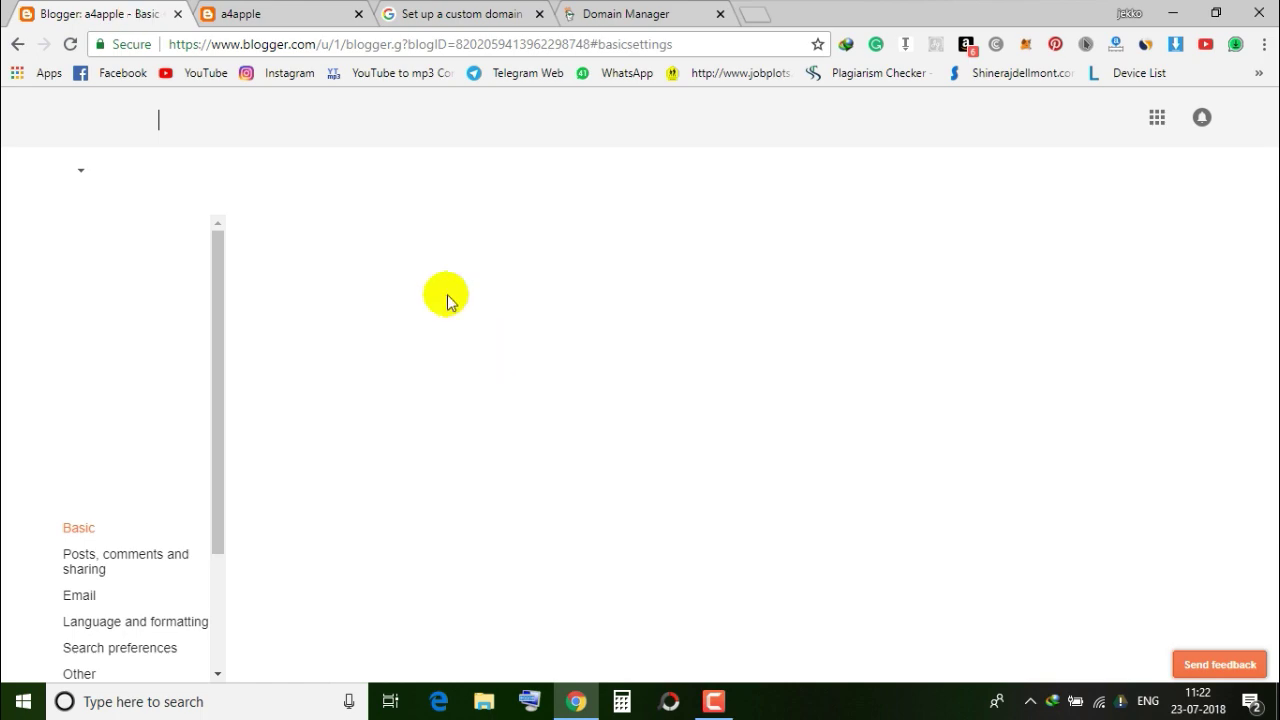
scroll(395, 318, "down", 2)
scroll(400, 318, "down", 4)
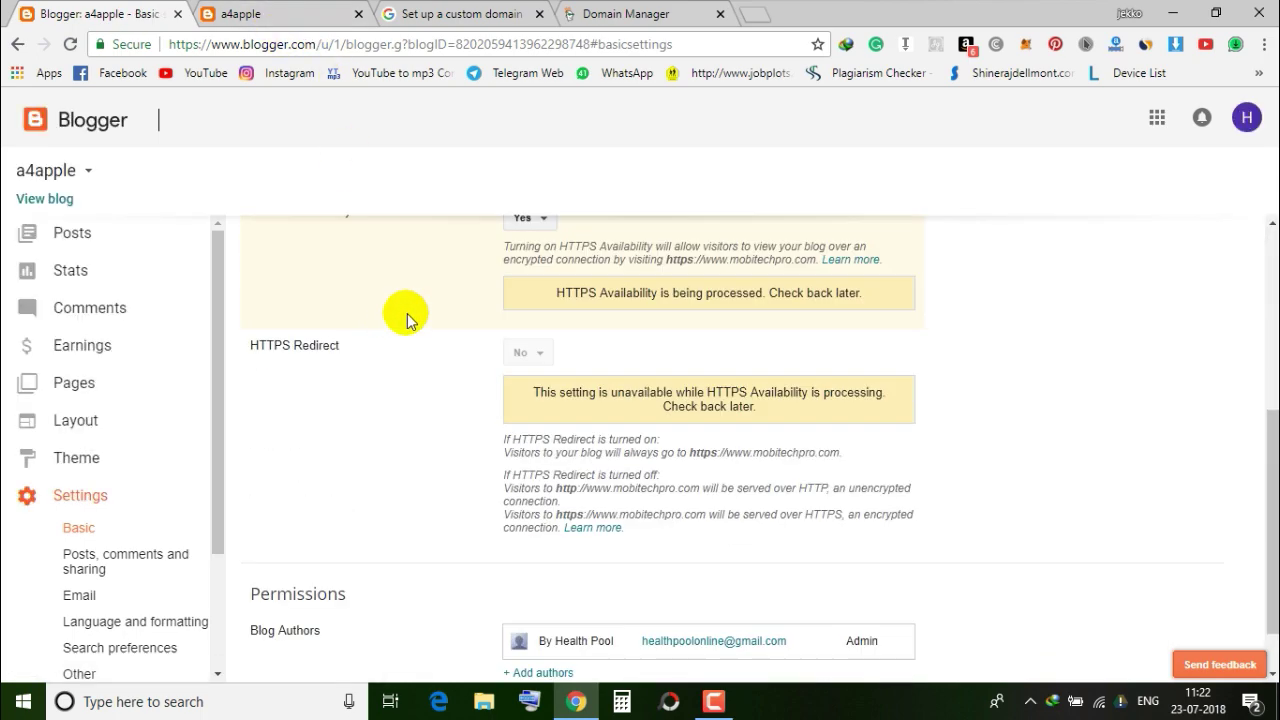
left_click(250, 15)
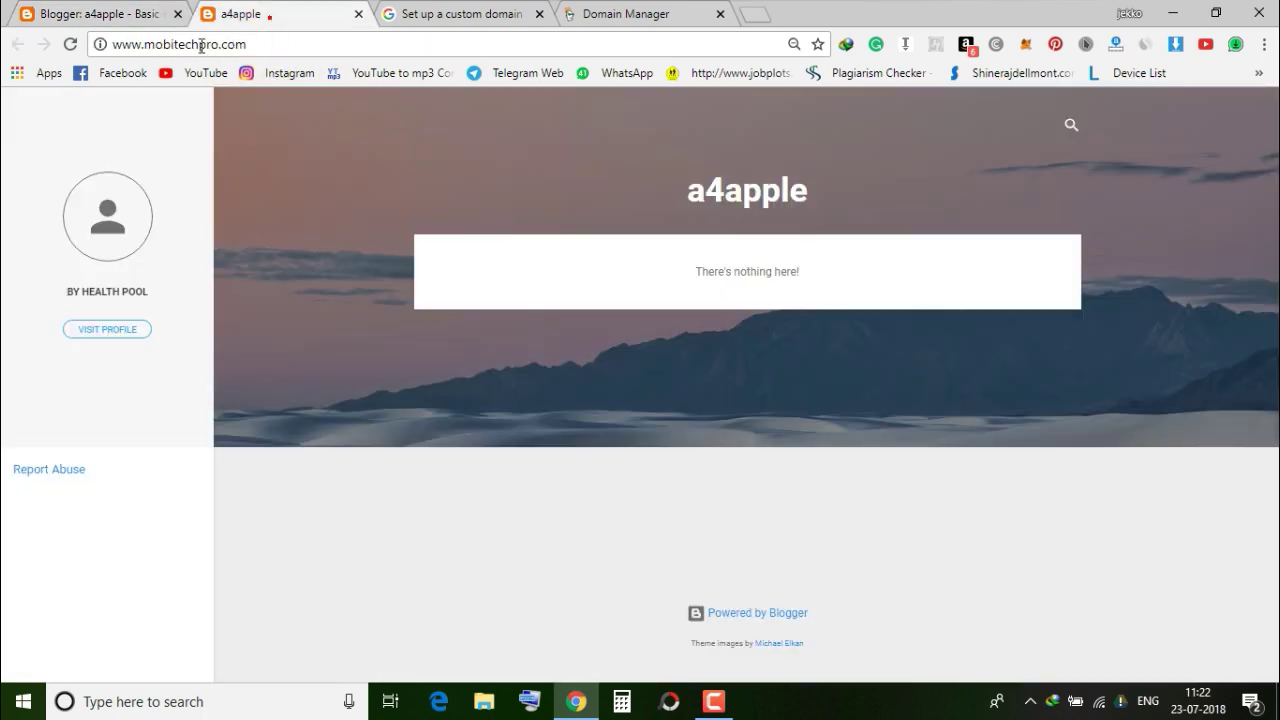
left_click(110, 14)
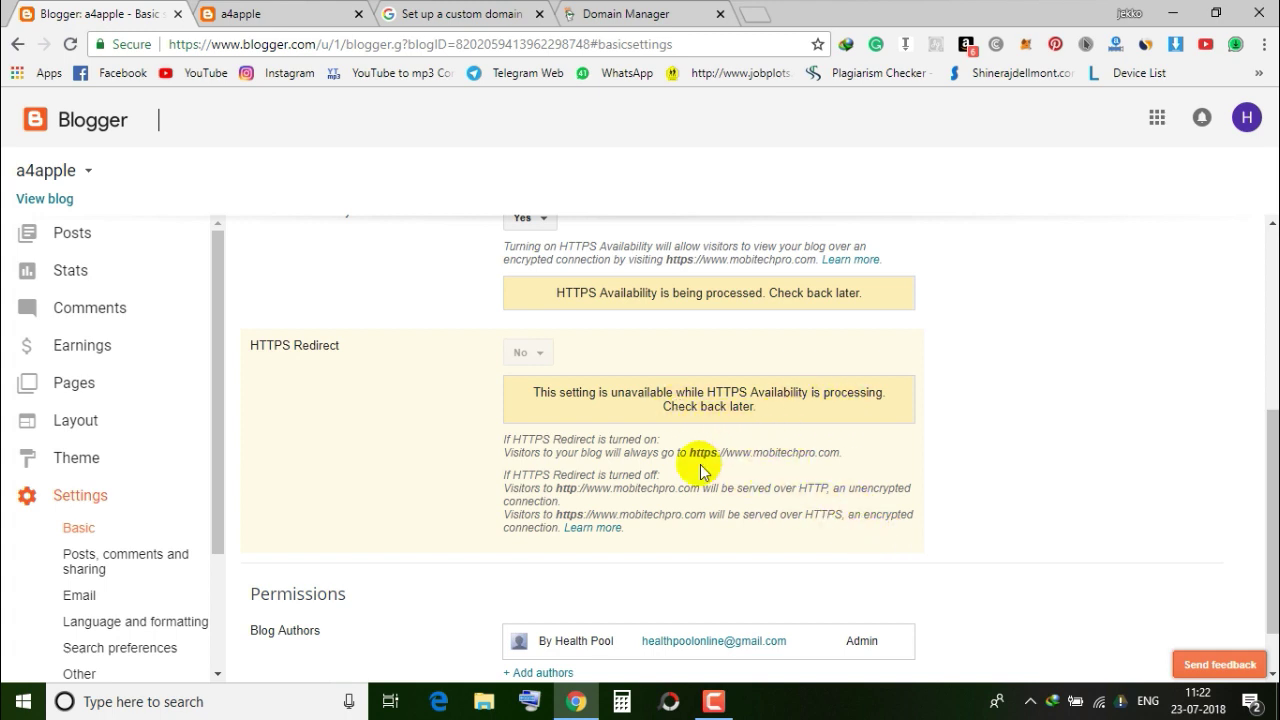
scroll(466, 503, "up", 2)
scroll(428, 510, "down", 2)
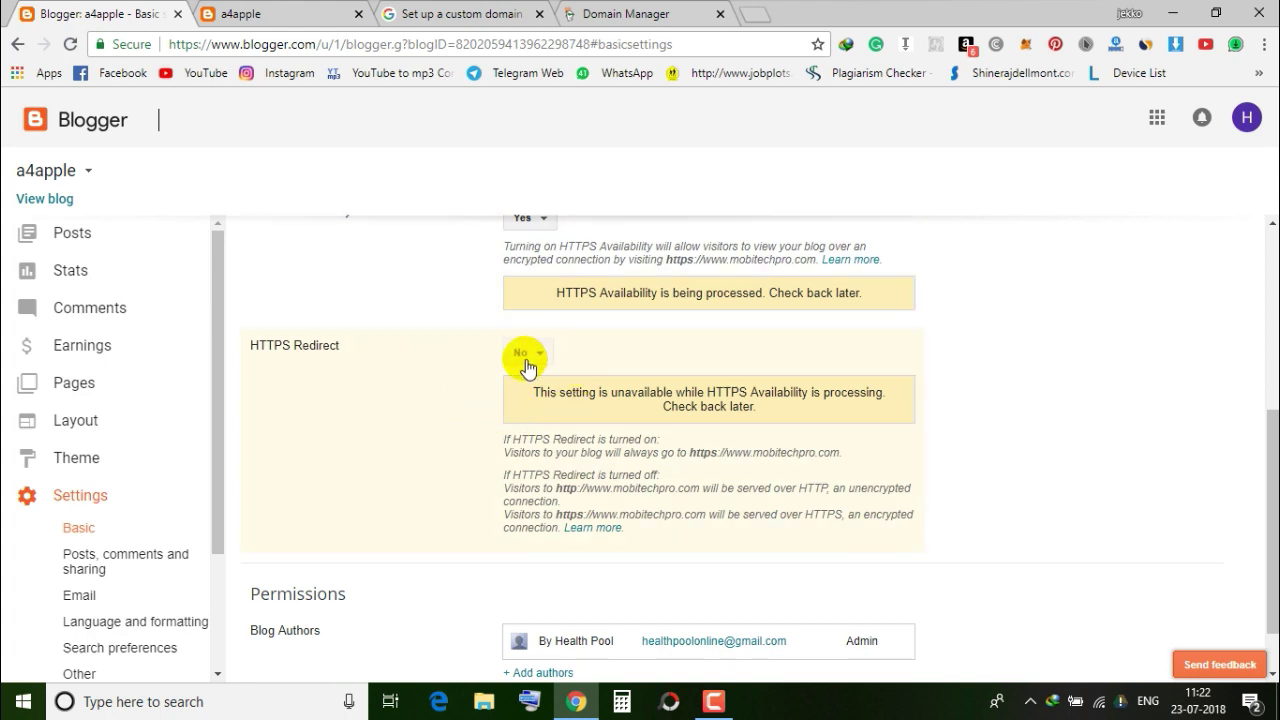
left_click(271, 22)
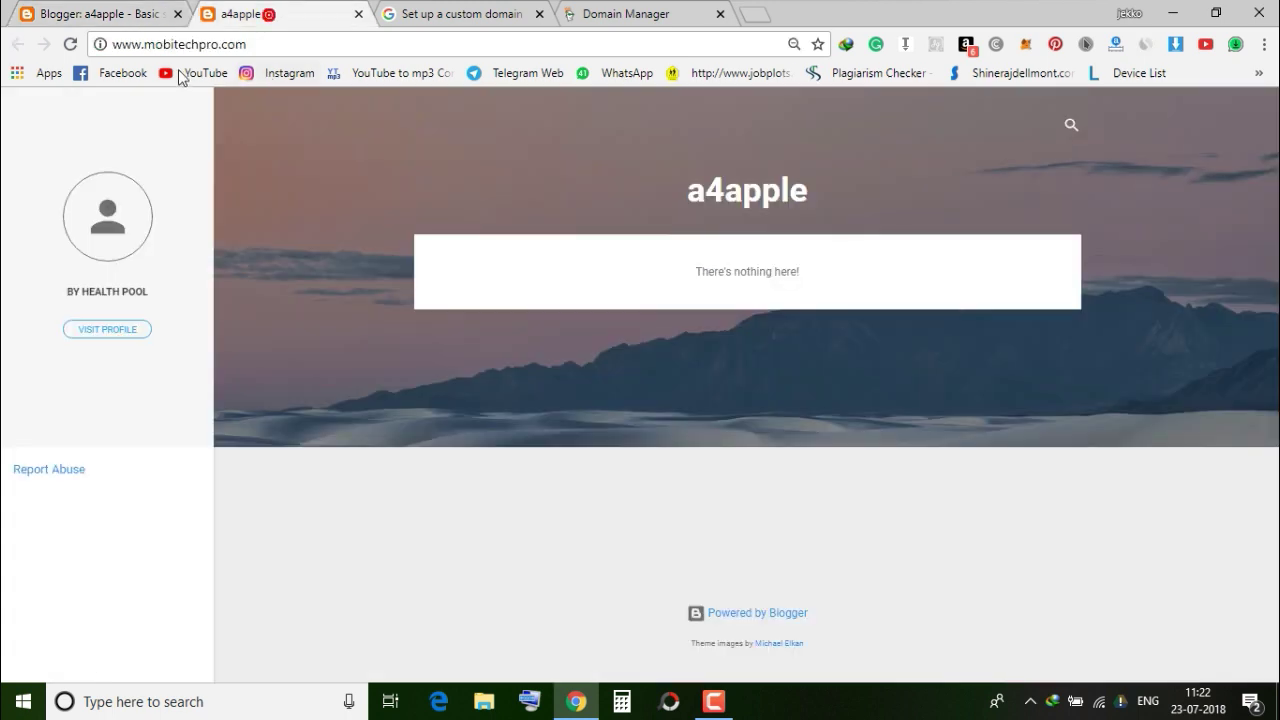
left_click(84, 16)
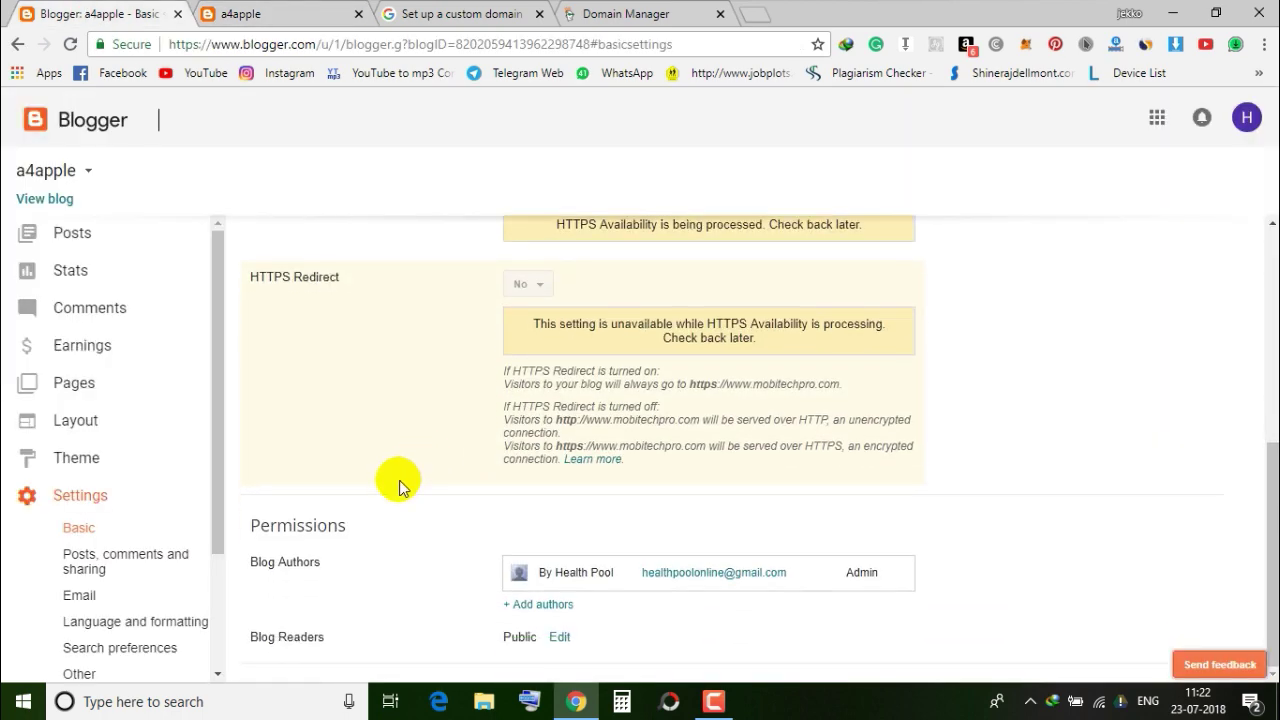
scroll(403, 476, "up", 4)
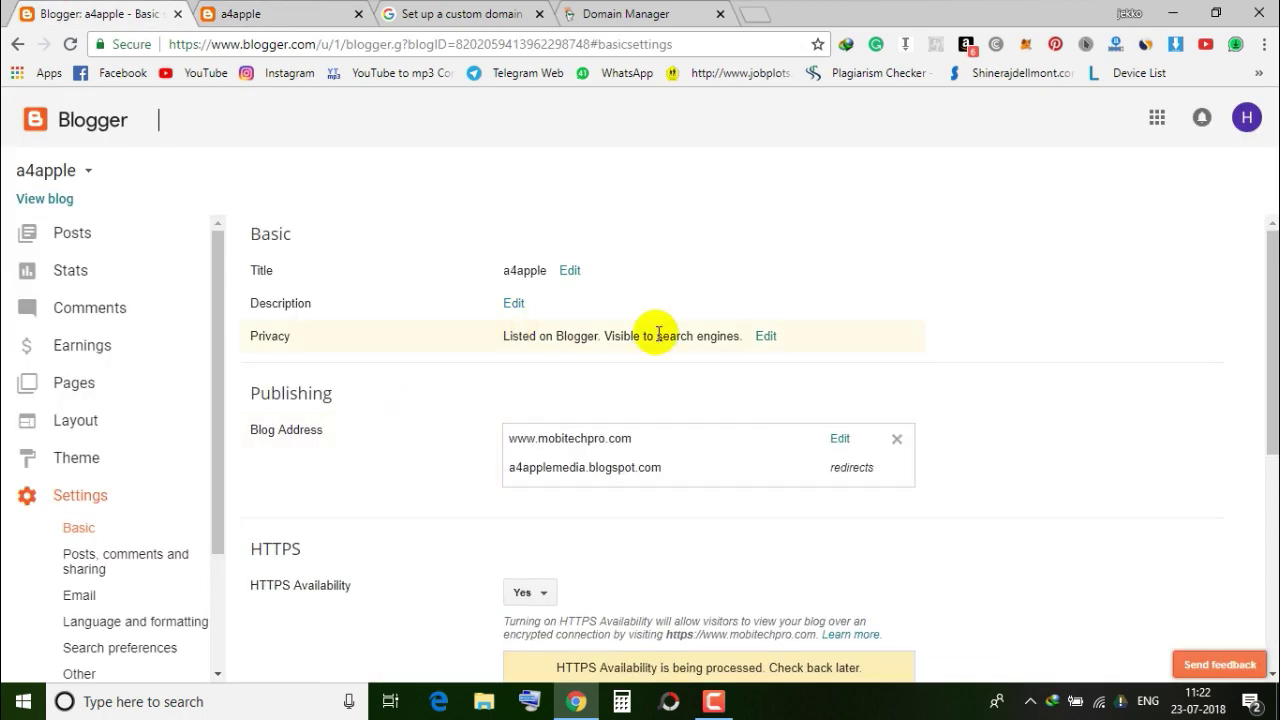